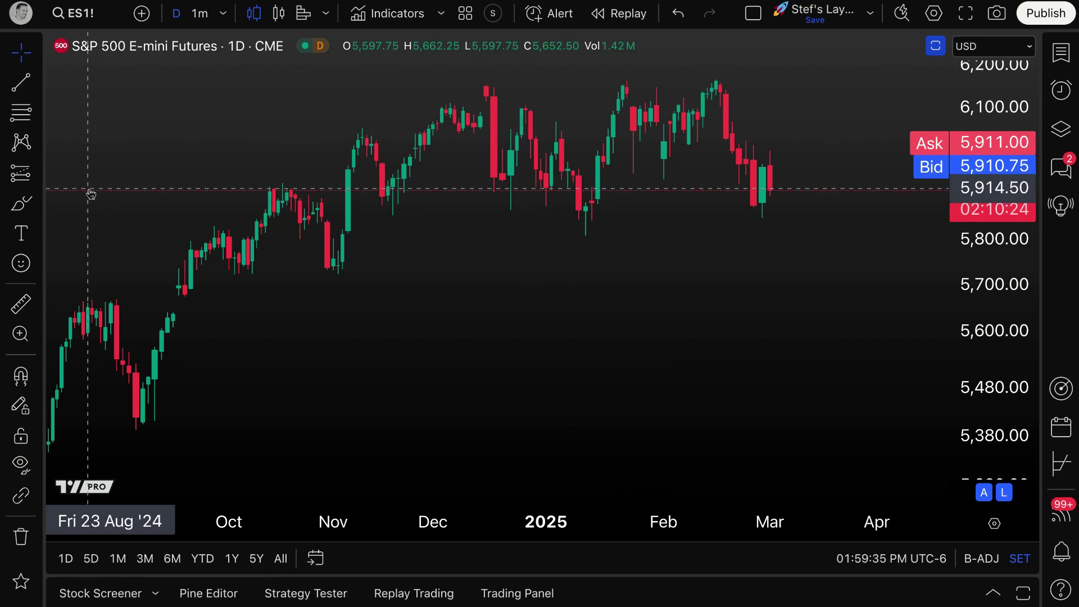
Draw a Bars Pattern over the daily candles from 17 Dec '24 to 24 Jan '25.
{"action": "left_click", "coordinate": [38, 177]}
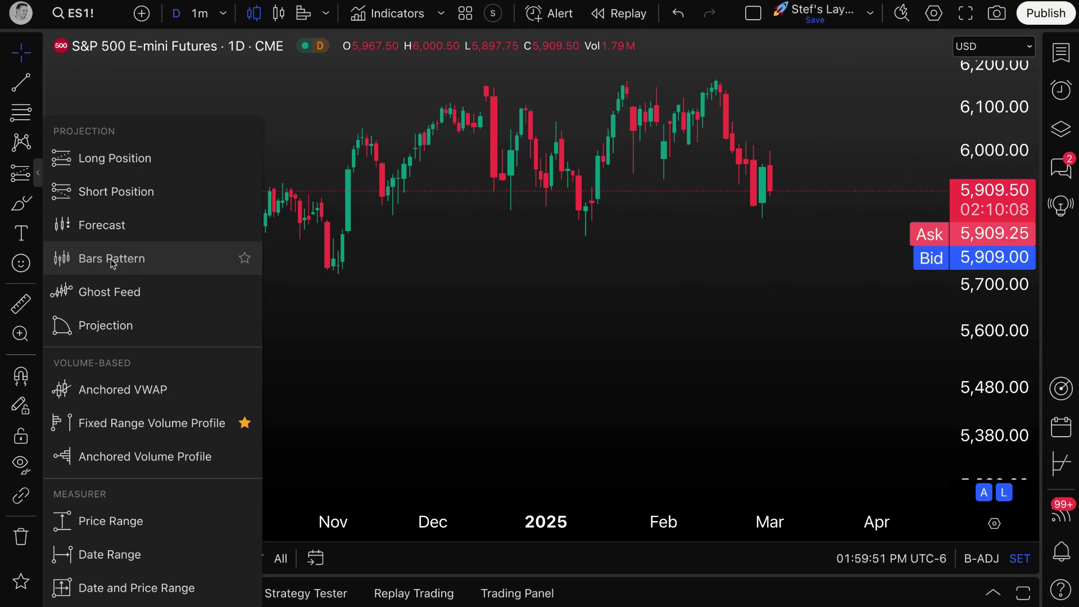
{"action": "left_click", "coordinate": [41, 174]}
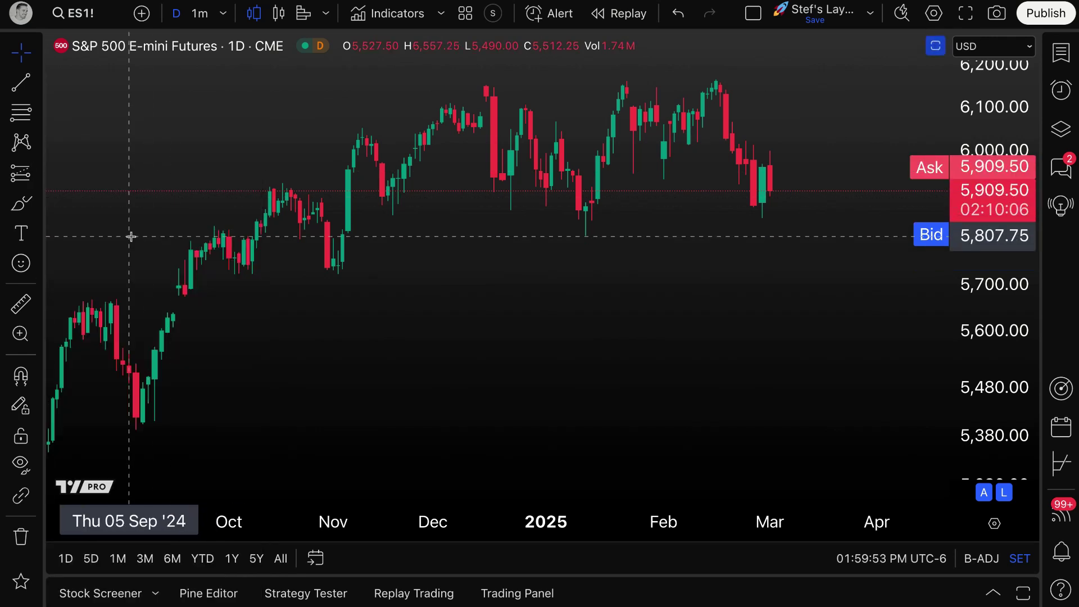
{"action": "left_click", "coordinate": [39, 179]}
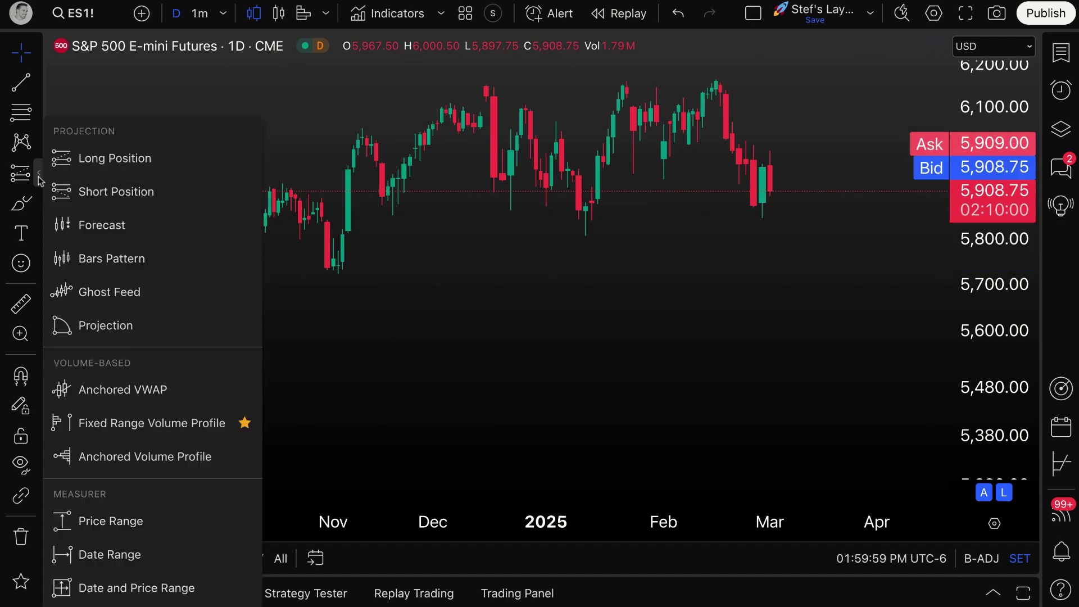
{"action": "left_click", "coordinate": [106, 263]}
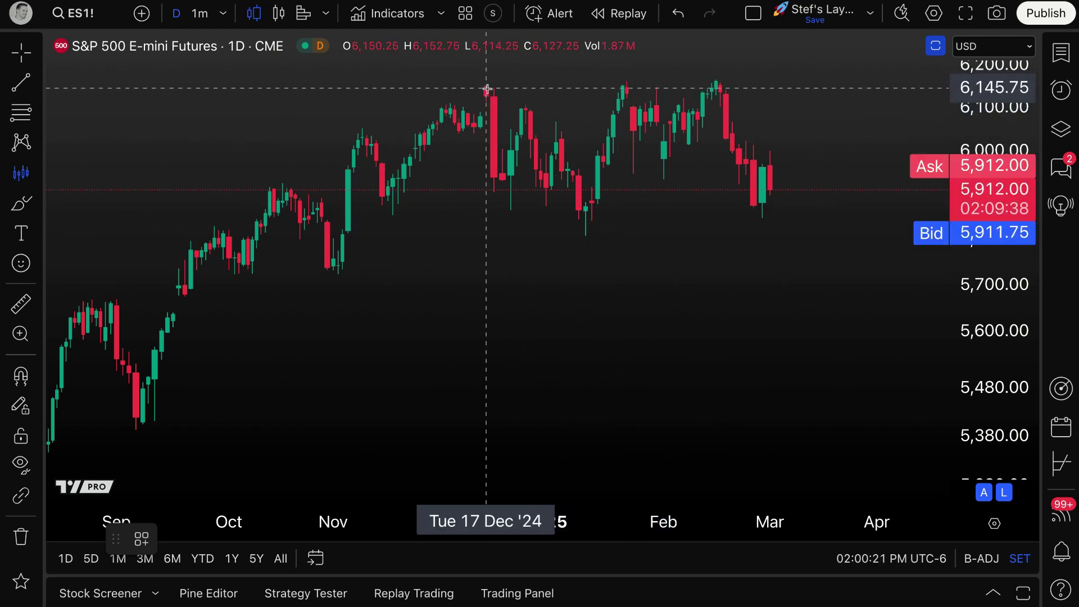
{"action": "mouse_move", "coordinate": [487, 89]}
{"action": "left_mouse_down"}
{"action": "mouse_move", "coordinate": [568, 151]}
{"action": "mouse_move", "coordinate": [515, 82]}
{"action": "mouse_move", "coordinate": [566, 153]}
{"action": "mouse_move", "coordinate": [588, 207]}
{"action": "mouse_move", "coordinate": [606, 181]}
{"action": "mouse_move", "coordinate": [626, 92]}
{"action": "left_mouse_up"}
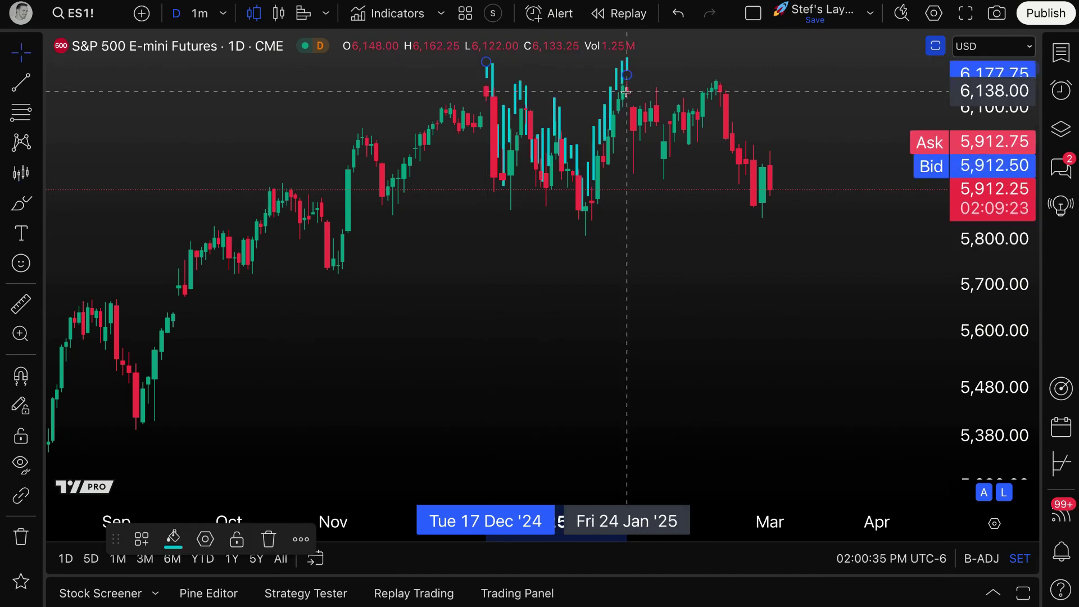
Move the Bars Pattern into the empty area below the December–January candles and deselect it.
{"action": "left_click", "coordinate": [554, 134]}
{"action": "mouse_move", "coordinate": [554, 134]}
{"action": "left_mouse_down"}
{"action": "mouse_move", "coordinate": [559, 258]}
{"action": "mouse_move", "coordinate": [512, 299]}
{"action": "mouse_move", "coordinate": [615, 287]}
{"action": "mouse_move", "coordinate": [412, 290]}
{"action": "mouse_move", "coordinate": [555, 293]}
{"action": "mouse_move", "coordinate": [530, 295]}
{"action": "left_mouse_up"}
{"action": "left_click", "coordinate": [689, 295]}
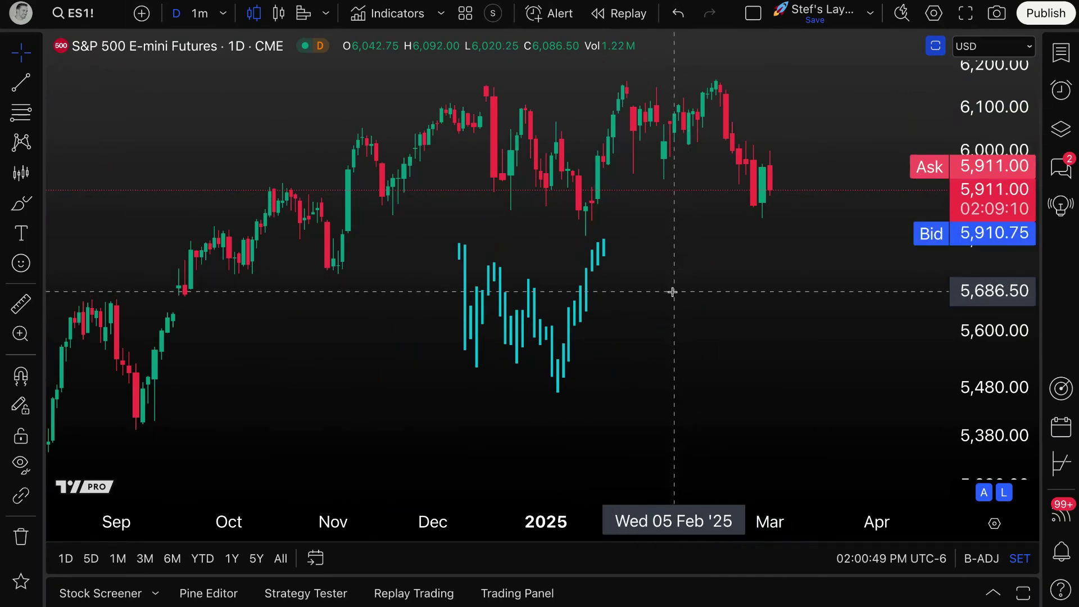
Trace the decline from the February high with the Brush and undo the strokes.
{"action": "left_click", "coordinate": [8, 202]}
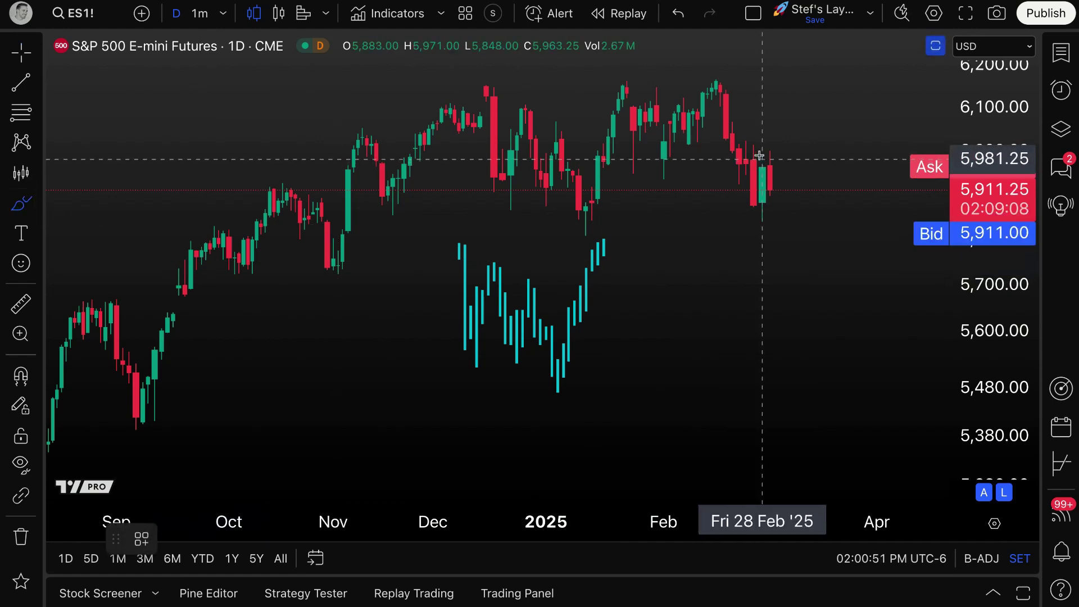
{"action": "mouse_move", "coordinate": [717, 69]}
{"action": "left_mouse_down"}
{"action": "mouse_move", "coordinate": [762, 120]}
{"action": "mouse_move", "coordinate": [770, 149]}
{"action": "left_mouse_up"}
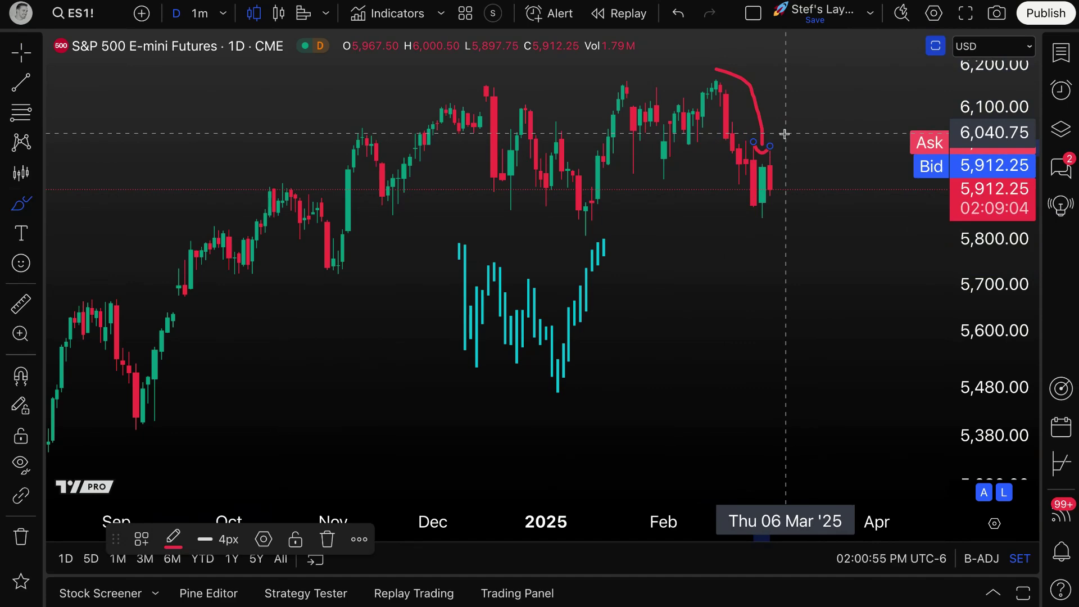
{"action": "key", "text": "ctrl+z"}
{"action": "key", "text": "ctrl+z"}
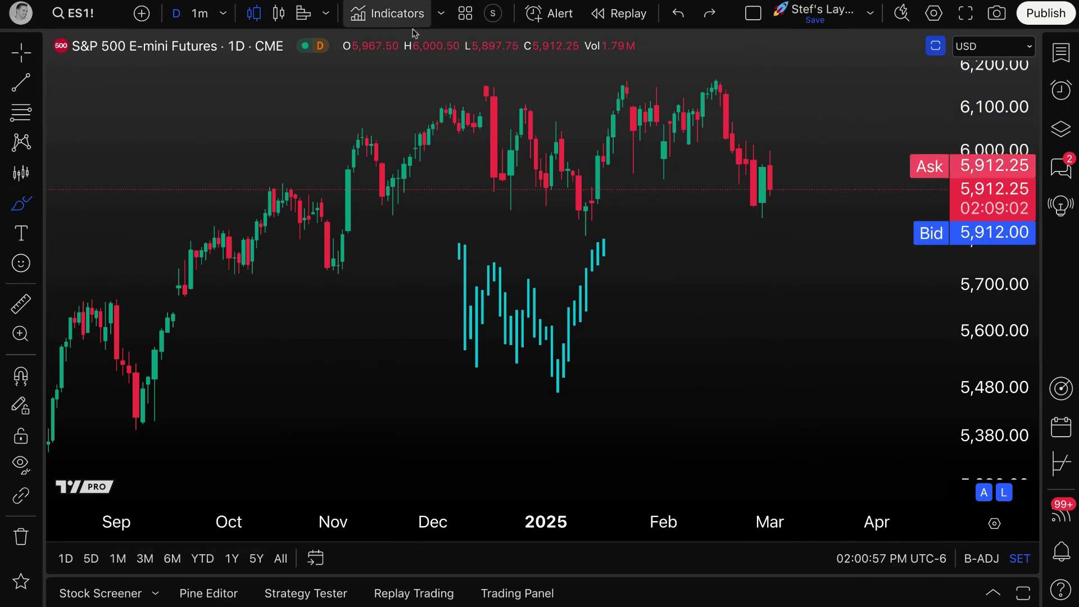
{"action": "left_click", "coordinate": [21, 53]}
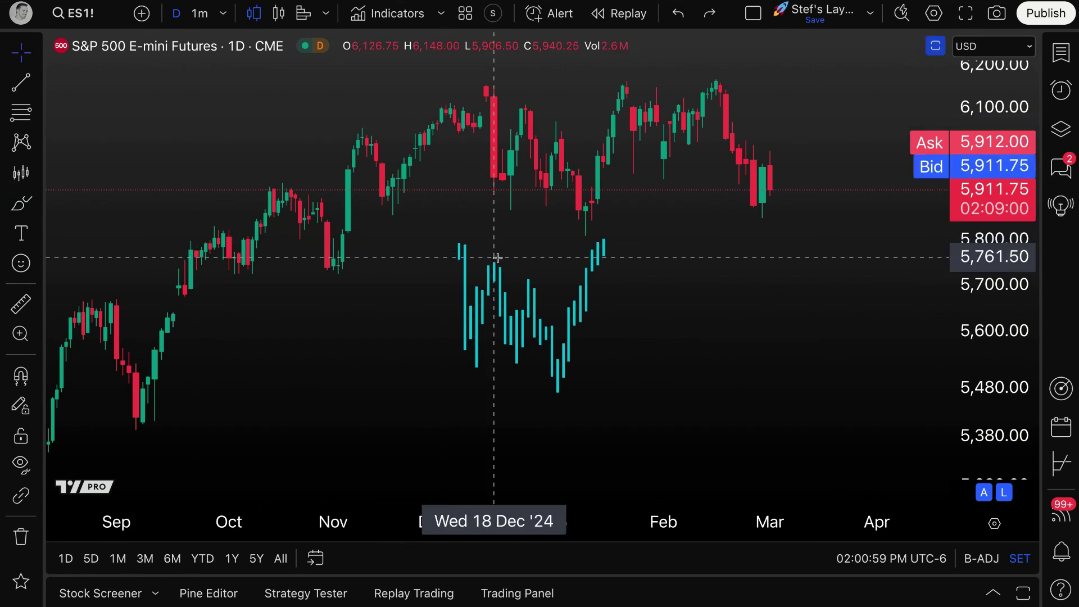
Circle the December–January and late-February declines with the Brush, mark the January recovery, and undo these strokes.
{"action": "left_click", "coordinate": [21, 203]}
{"action": "mouse_move", "coordinate": [562, 116]}
{"action": "left_mouse_down"}
{"action": "mouse_move", "coordinate": [495, 92]}
{"action": "mouse_move", "coordinate": [475, 110]}
{"action": "mouse_move", "coordinate": [499, 175]}
{"action": "mouse_move", "coordinate": [569, 213]}
{"action": "mouse_move", "coordinate": [579, 138]}
{"action": "mouse_move", "coordinate": [557, 115]}
{"action": "left_mouse_up"}
{"action": "mouse_move", "coordinate": [729, 79]}
{"action": "left_mouse_down"}
{"action": "mouse_move", "coordinate": [700, 94]}
{"action": "mouse_move", "coordinate": [726, 193]}
{"action": "mouse_move", "coordinate": [776, 181]}
{"action": "mouse_move", "coordinate": [752, 98]}
{"action": "mouse_move", "coordinate": [729, 79]}
{"action": "left_mouse_up"}
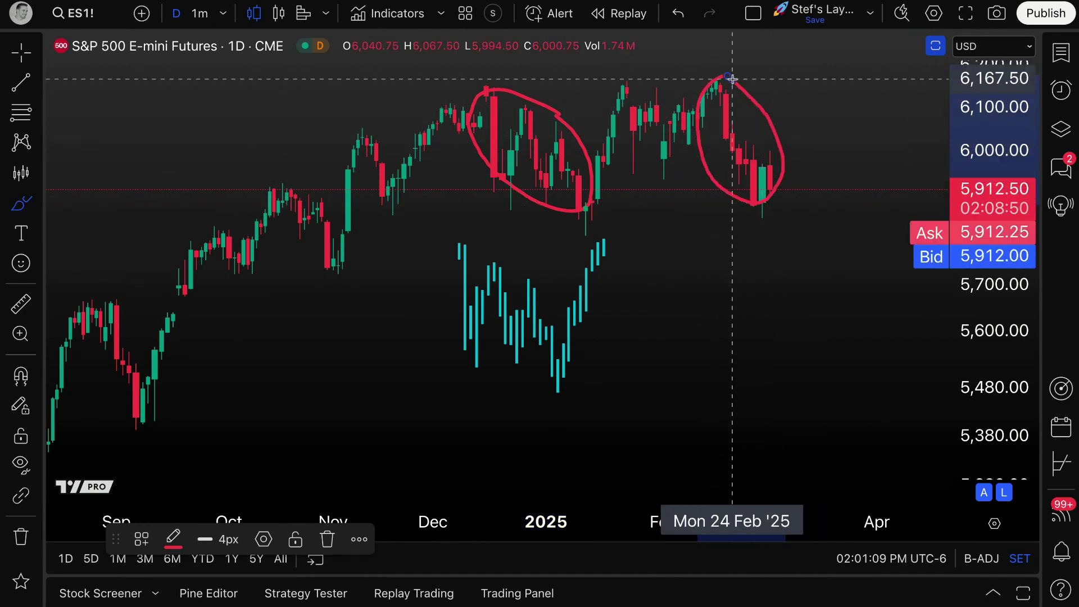
{"action": "mouse_move", "coordinate": [607, 91]}
{"action": "left_mouse_down"}
{"action": "mouse_move", "coordinate": [568, 183]}
{"action": "mouse_move", "coordinate": [629, 181]}
{"action": "mouse_move", "coordinate": [612, 75]}
{"action": "left_mouse_up"}
{"action": "key", "text": "ctrl+z"}
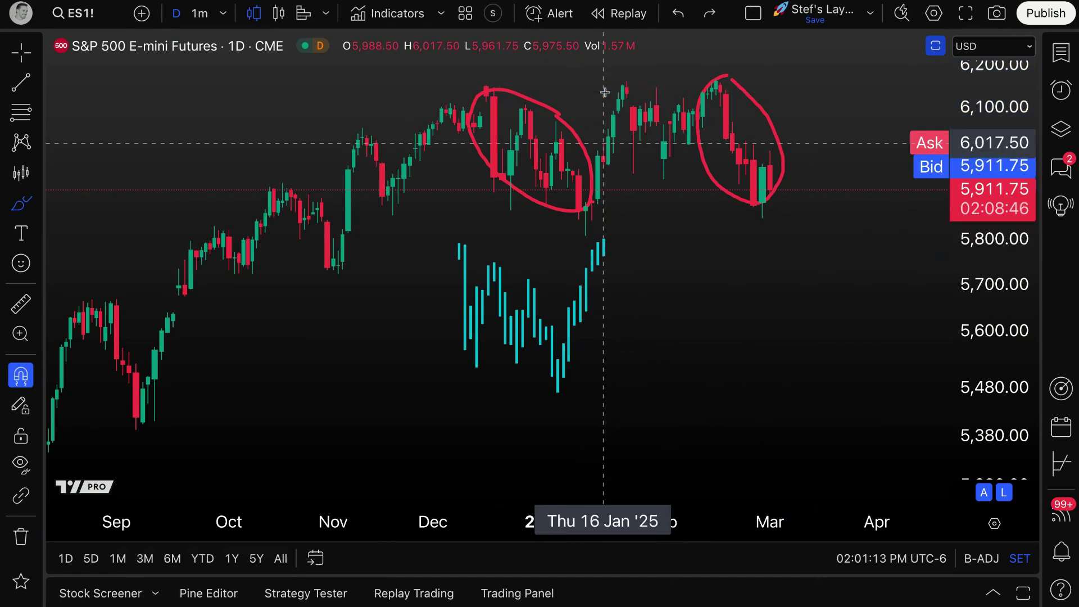
{"action": "key", "text": "ctrl+z"}
Move the Bars Pattern so that it starts at the February high and projects through March, and deselect it.
{"action": "left_click", "coordinate": [21, 52]}
{"action": "mouse_move", "coordinate": [473, 310]}
{"action": "left_mouse_down"}
{"action": "mouse_move", "coordinate": [483, 320]}
{"action": "mouse_move", "coordinate": [663, 224]}
{"action": "mouse_move", "coordinate": [737, 129]}
{"action": "mouse_move", "coordinate": [733, 153]}
{"action": "left_mouse_up"}
{"action": "left_click", "coordinate": [785, 296]}
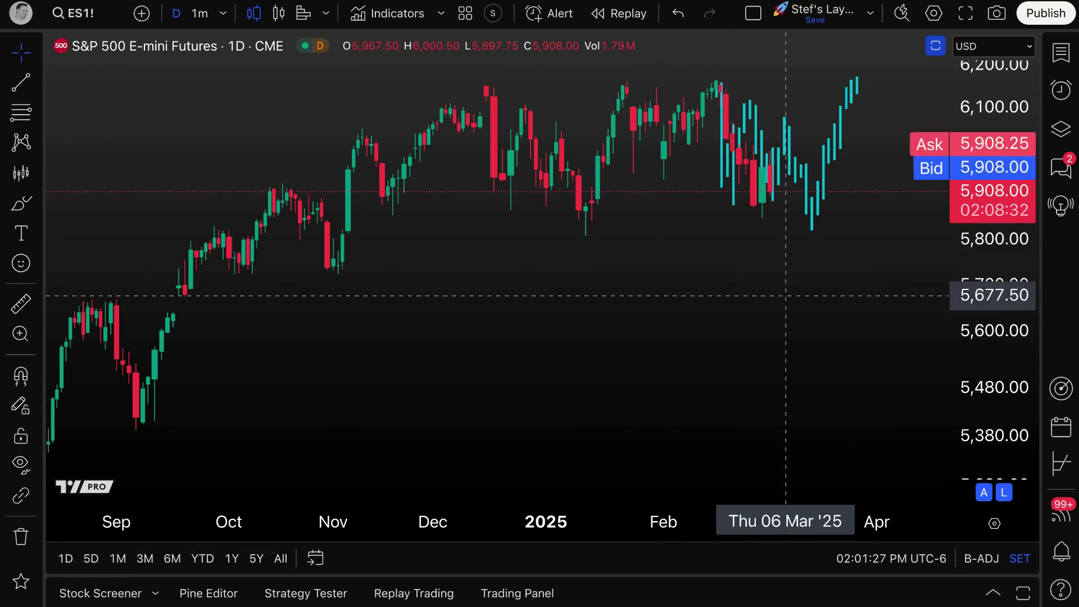
{"action": "left_click", "coordinate": [746, 119]}
{"action": "left_click", "coordinate": [676, 345]}
Sketch the recent lows and a possible upward path beside the projected pattern with the Brush, and undo the strokes.
{"action": "left_click", "coordinate": [21, 204]}
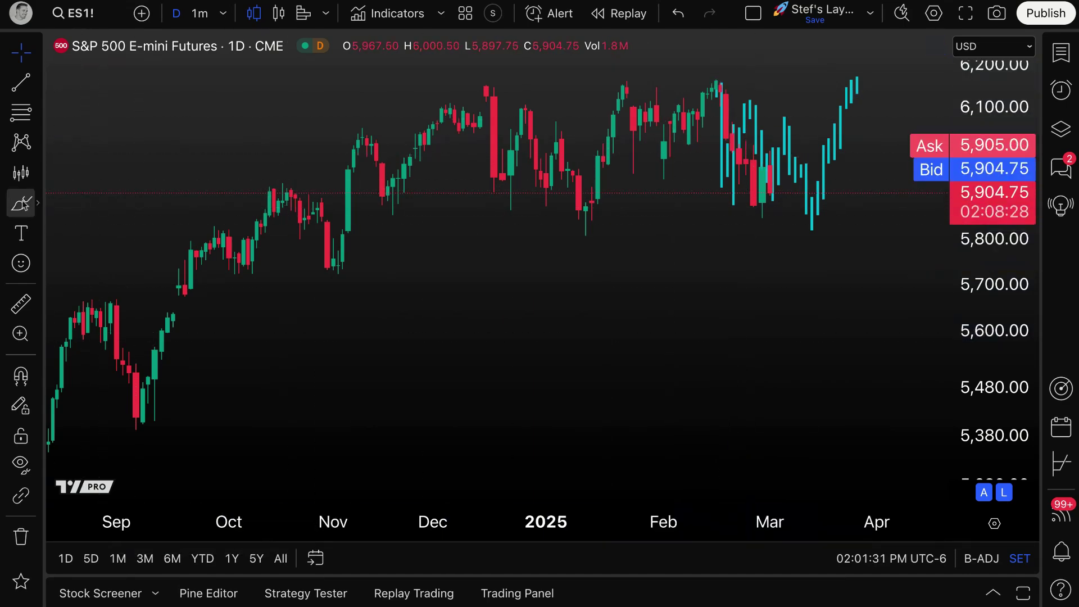
{"action": "mouse_move", "coordinate": [739, 212]}
{"action": "left_mouse_down"}
{"action": "mouse_move", "coordinate": [698, 205]}
{"action": "mouse_move", "coordinate": [766, 203]}
{"action": "mouse_move", "coordinate": [822, 64]}
{"action": "left_mouse_up"}
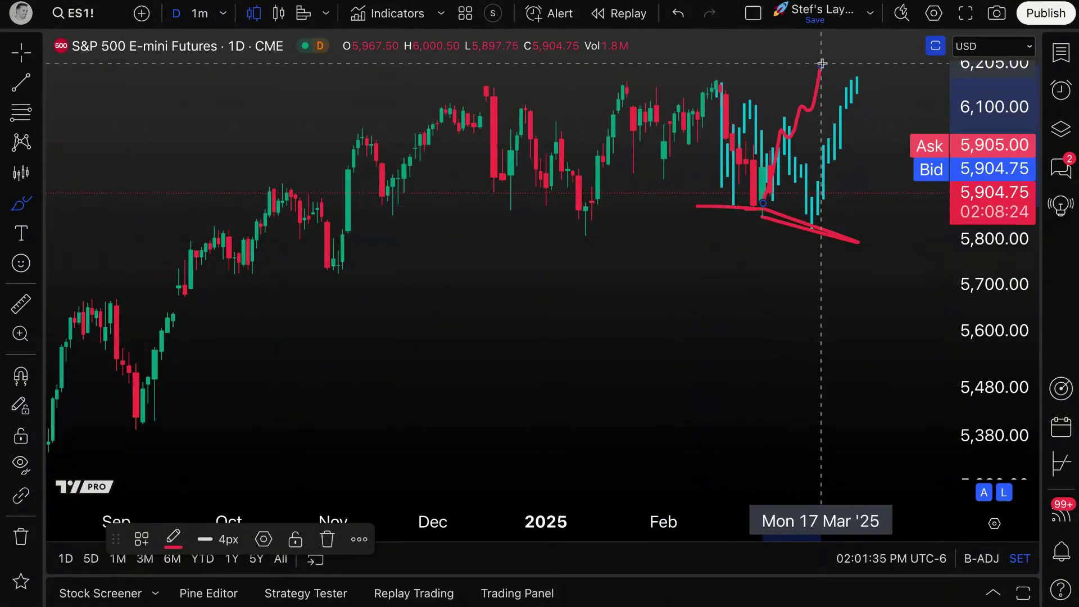
{"action": "key", "text": "ctrl+z"}
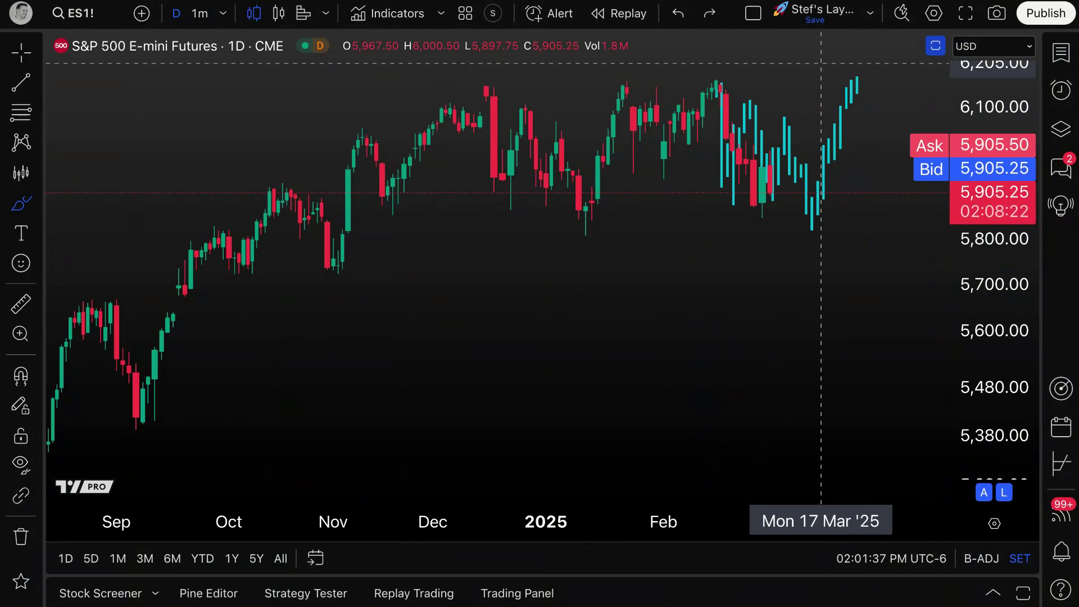
Circle the original December–January price section, trace its decline and recovery with the Brush, and undo the strokes.
{"action": "mouse_move", "coordinate": [625, 70]}
{"action": "left_mouse_down"}
{"action": "mouse_move", "coordinate": [474, 92]}
{"action": "mouse_move", "coordinate": [556, 234]}
{"action": "mouse_move", "coordinate": [644, 96]}
{"action": "mouse_move", "coordinate": [572, 68]}
{"action": "left_mouse_up"}
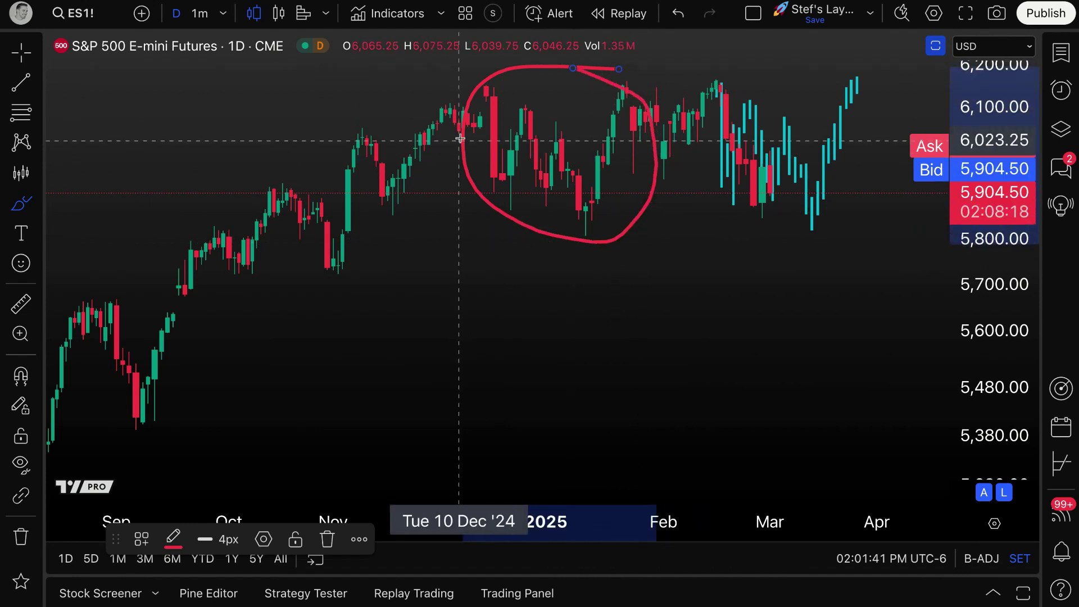
{"action": "mouse_move", "coordinate": [488, 85]}
{"action": "left_mouse_down"}
{"action": "mouse_move", "coordinate": [487, 73]}
{"action": "mouse_move", "coordinate": [530, 123]}
{"action": "mouse_move", "coordinate": [562, 192]}
{"action": "mouse_move", "coordinate": [586, 203]}
{"action": "mouse_move", "coordinate": [614, 77]}
{"action": "mouse_move", "coordinate": [620, 90]}
{"action": "left_mouse_up"}
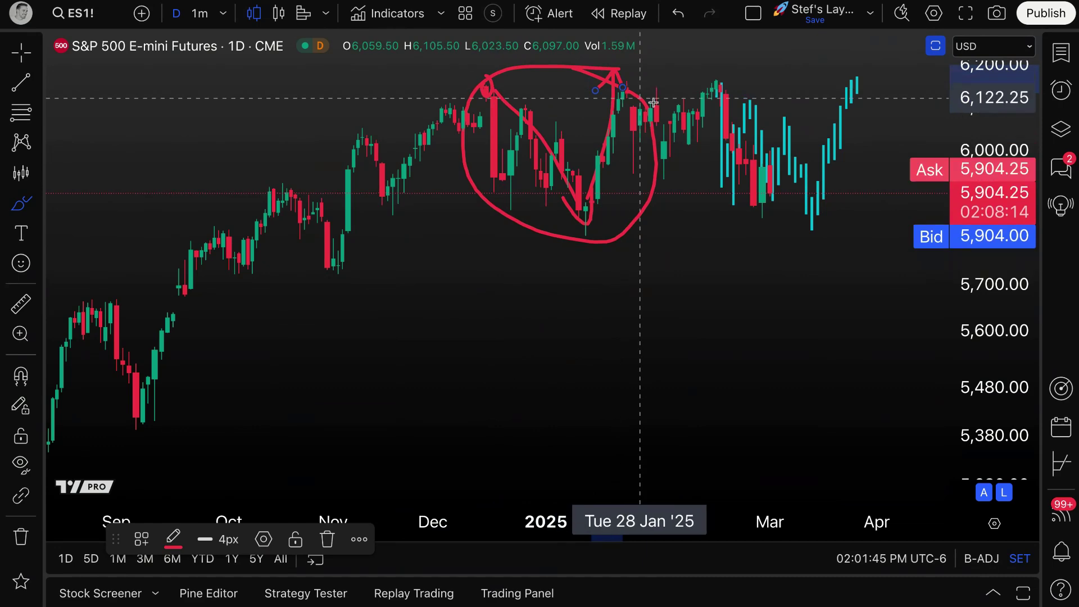
{"action": "key", "text": "ctrl+z"}
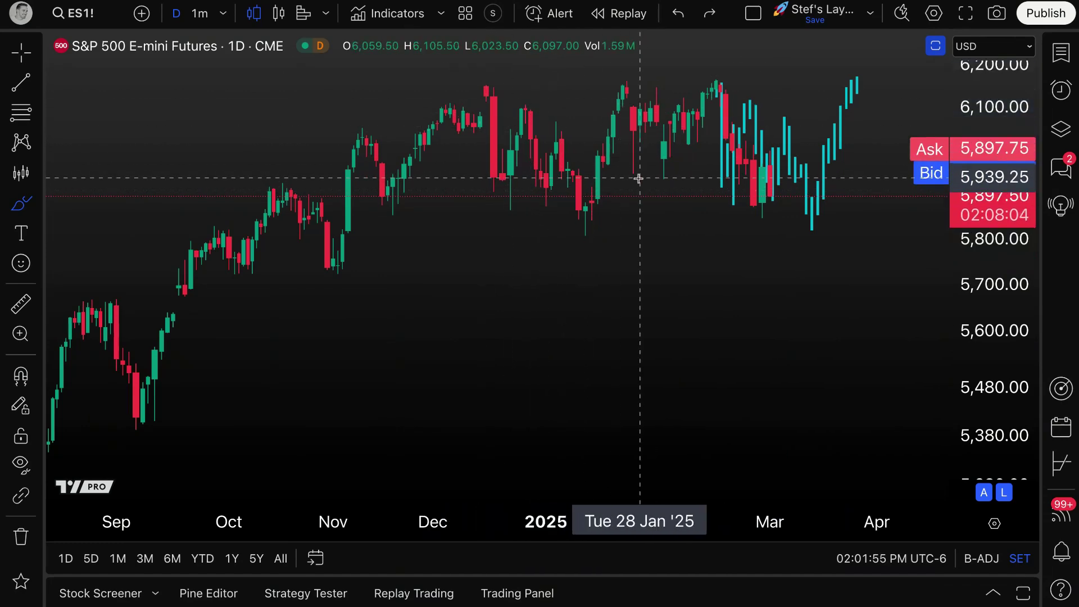
Trace the projected bounce, drop and rally along the March Bars Pattern with the Brush, and undo the strokes.
{"action": "left_click_drag", "start_coordinate": [770, 197], "coordinate": [781, 161]}
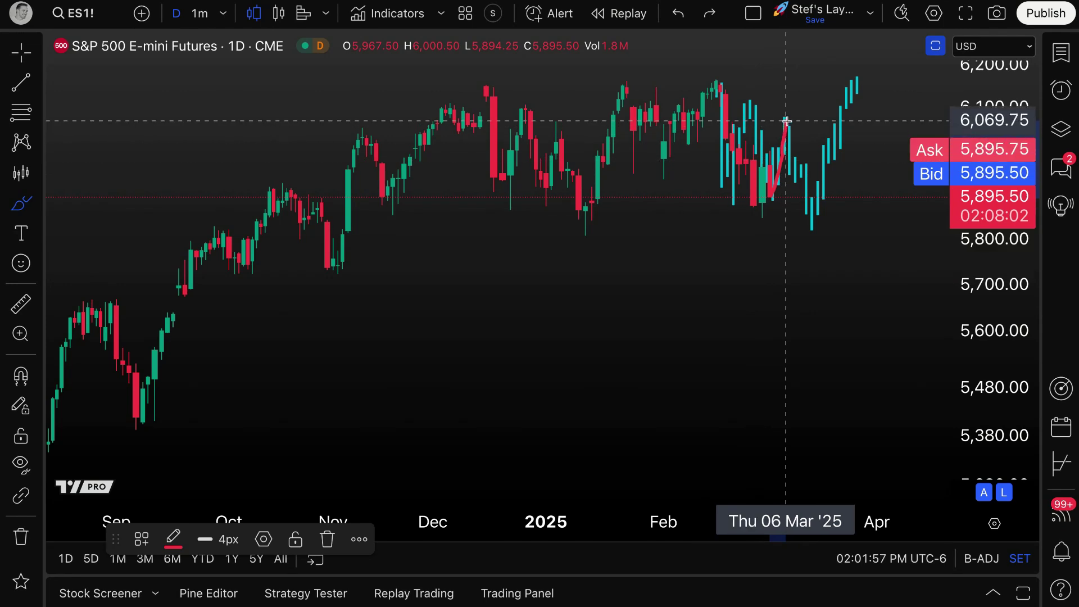
{"action": "left_click_drag", "start_coordinate": [783, 114], "coordinate": [791, 111]}
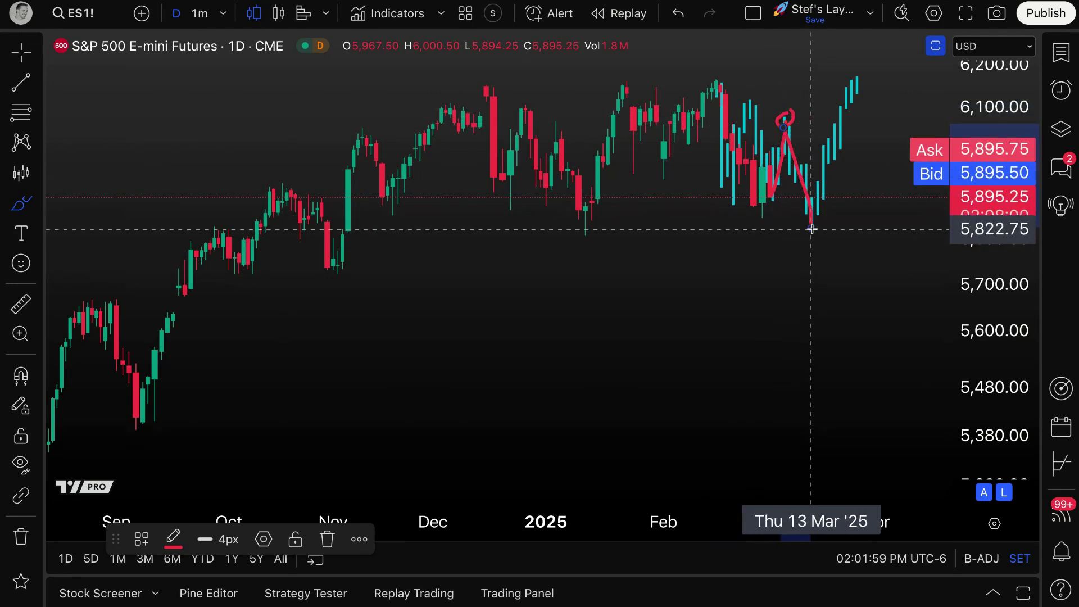
{"action": "mouse_move", "coordinate": [807, 243]}
{"action": "left_mouse_down"}
{"action": "mouse_move", "coordinate": [781, 232]}
{"action": "mouse_move", "coordinate": [818, 241]}
{"action": "mouse_move", "coordinate": [862, 58]}
{"action": "mouse_move", "coordinate": [881, 74]}
{"action": "left_mouse_up"}
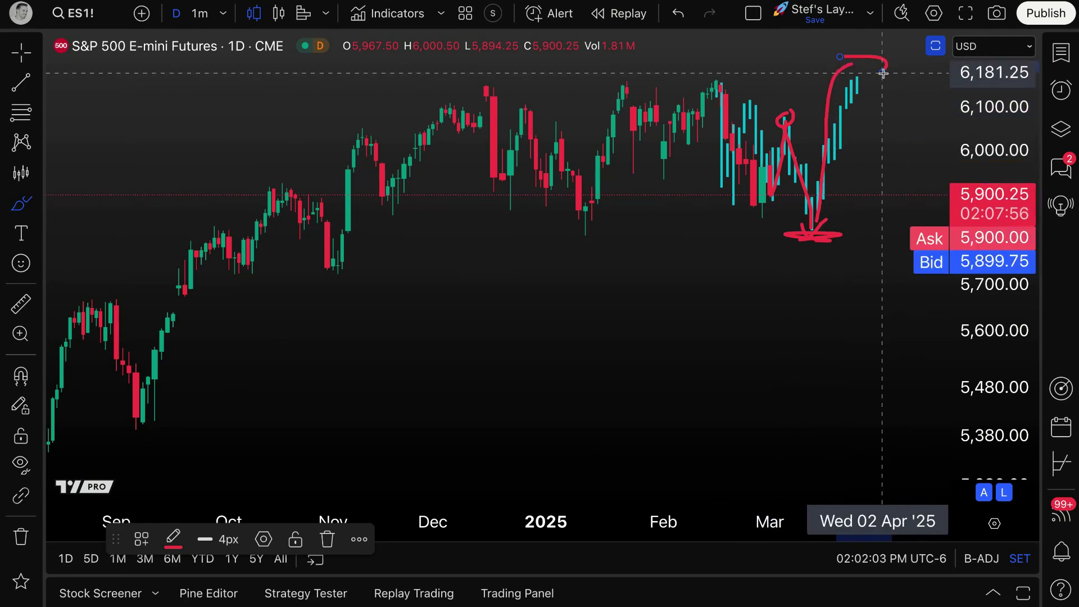
{"action": "key", "text": "ctrl+z"}
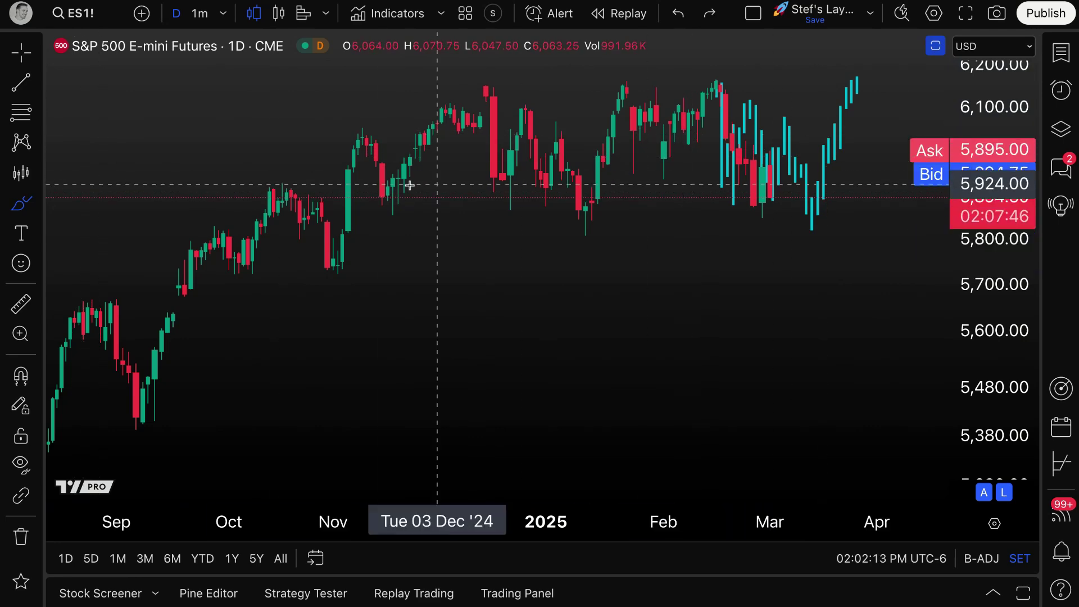
Add Bars Pattern to the favorite drawing tools and place the favorites toolbar over the chart above the September candles.
{"action": "left_click", "coordinate": [38, 181]}
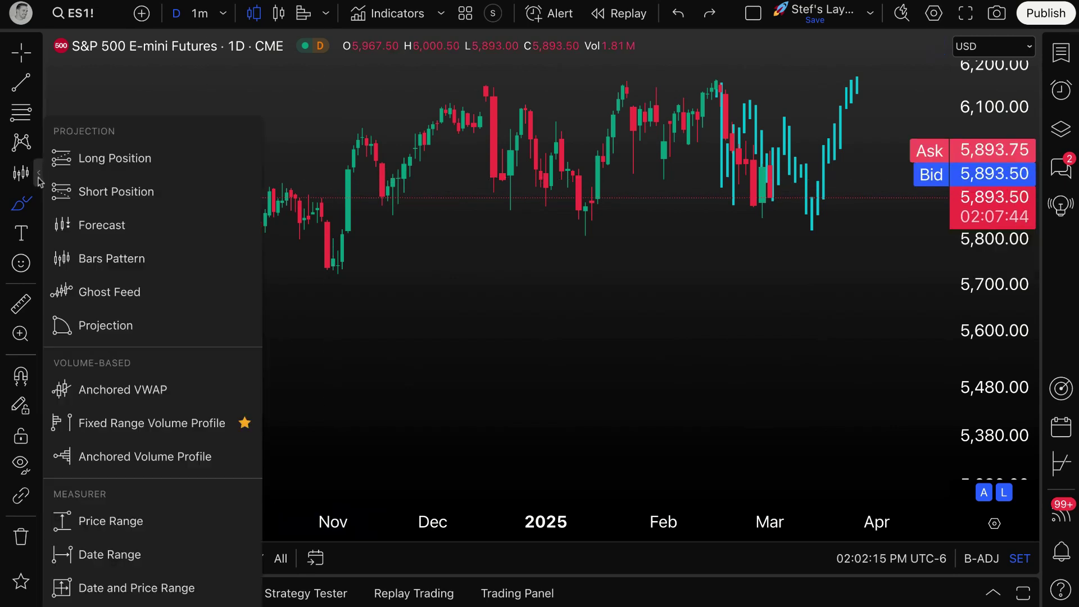
{"action": "left_click", "coordinate": [244, 260]}
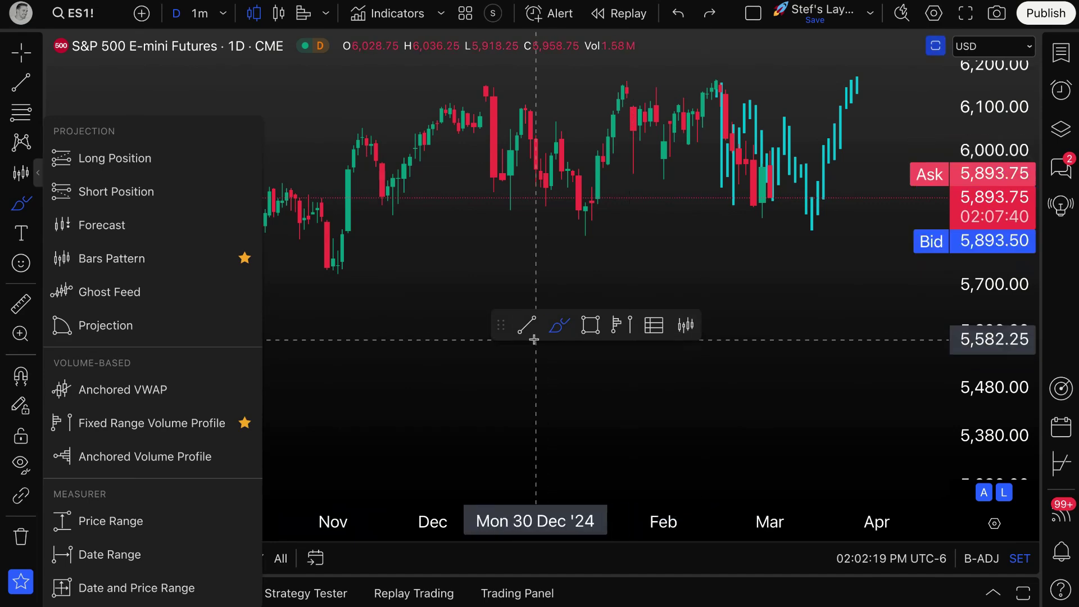
{"action": "mouse_move", "coordinate": [501, 325]}
{"action": "left_mouse_down"}
{"action": "mouse_move", "coordinate": [625, 342]}
{"action": "mouse_move", "coordinate": [290, 164]}
{"action": "mouse_move", "coordinate": [63, 98]}
{"action": "mouse_move", "coordinate": [85, 106]}
{"action": "left_mouse_up"}
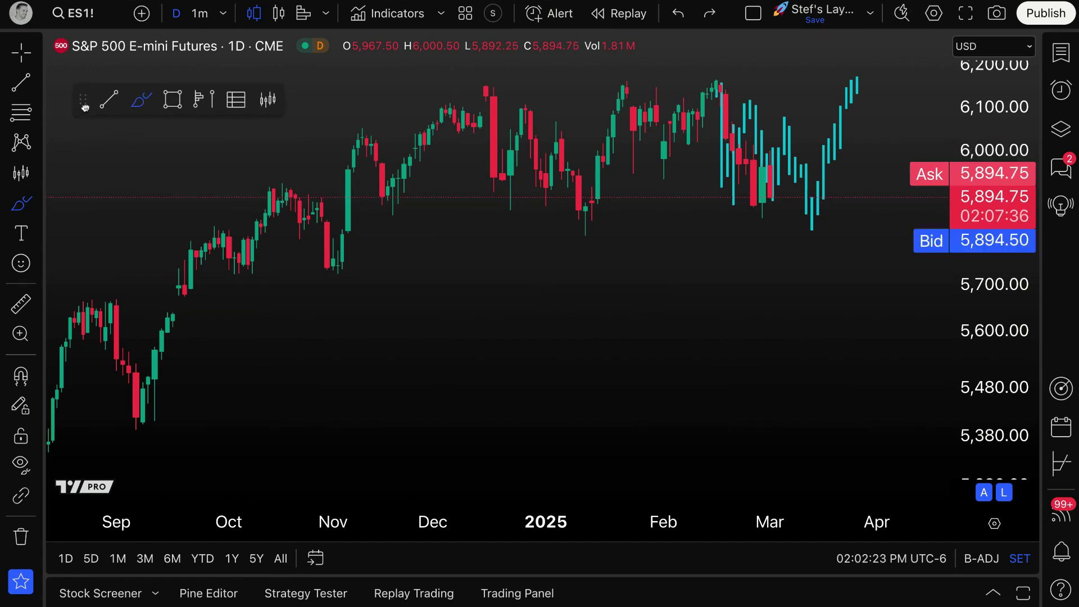
Draw a second Bars Pattern from 31 Oct '24 to 17 Dec '24 and discard it.
{"action": "left_click", "coordinate": [327, 272]}
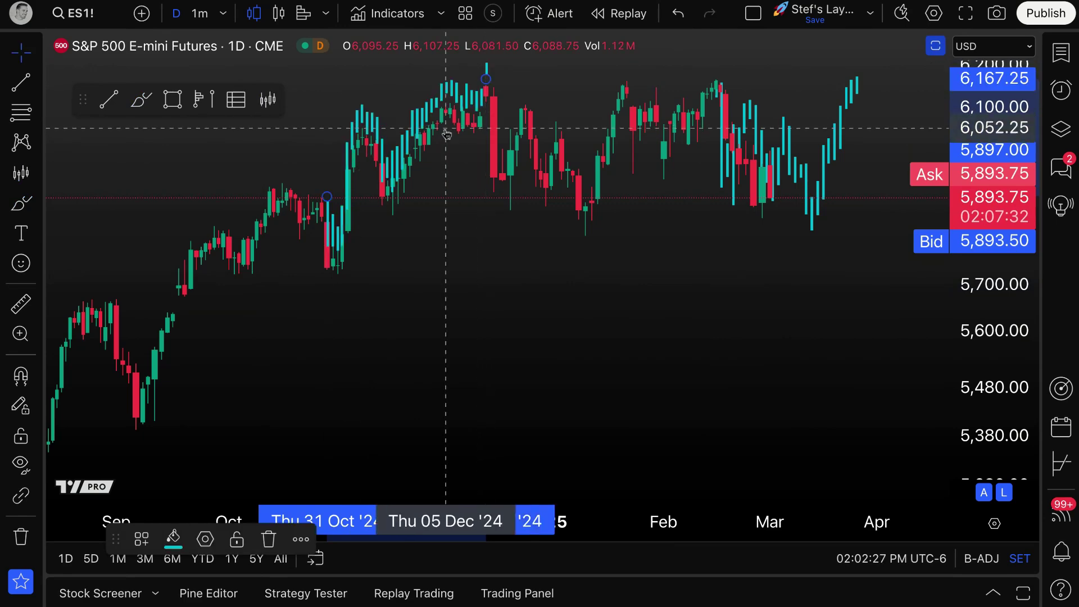
{"action": "left_click", "coordinate": [481, 125]}
{"action": "left_click_drag", "start_coordinate": [693, 187], "coordinate": [734, 280]}
{"action": "key", "text": "Escape"}
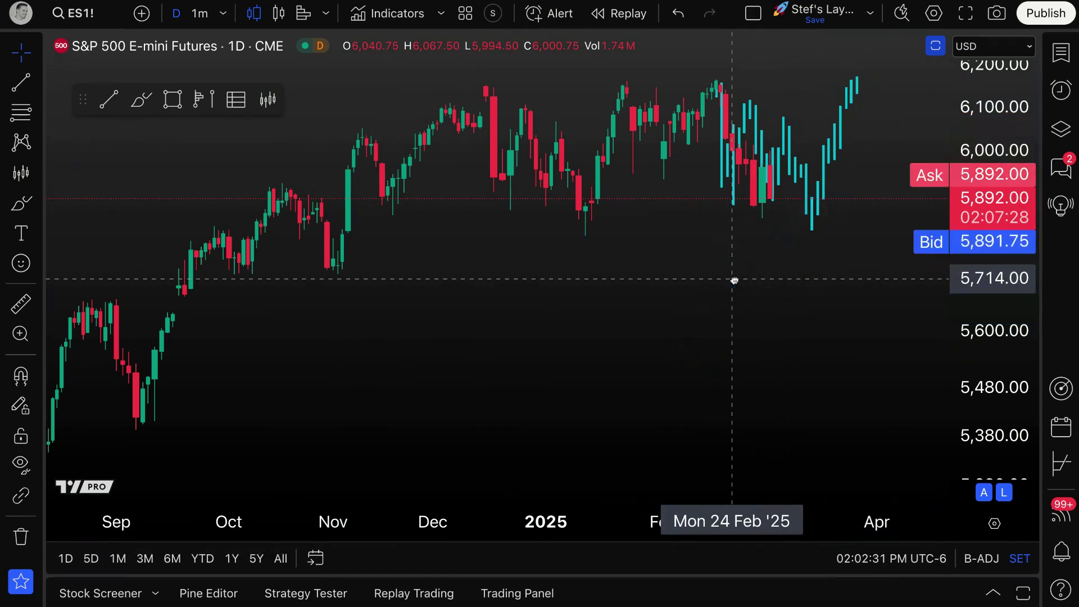
Delete the projected Bars Pattern from the daily chart and switch the chart to the 1-minute interval.
{"action": "left_click", "coordinate": [794, 172]}
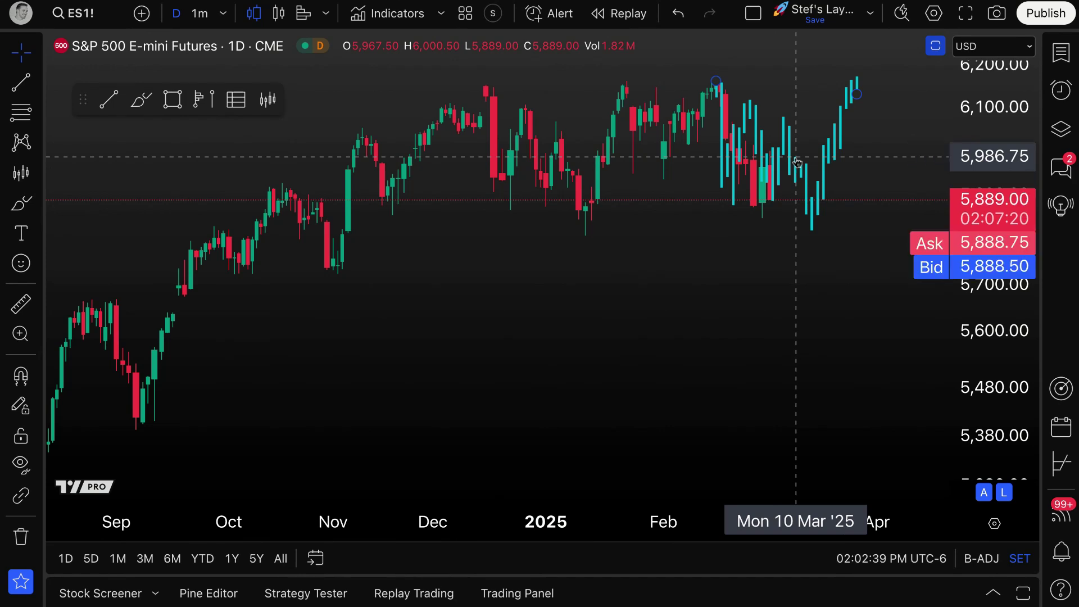
{"action": "key", "text": "Delete"}
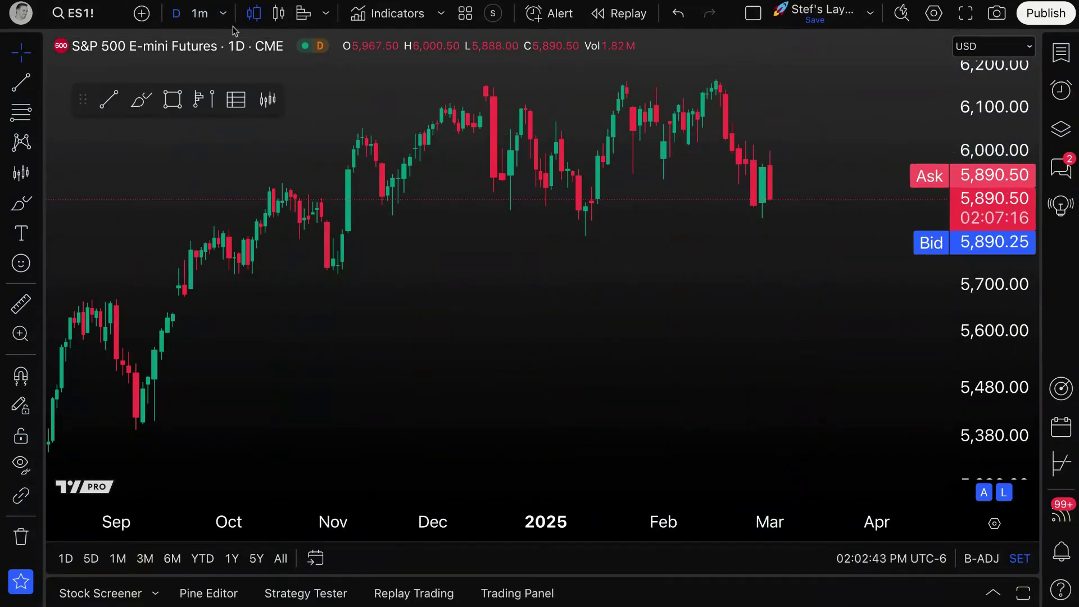
{"action": "left_click", "coordinate": [200, 13]}
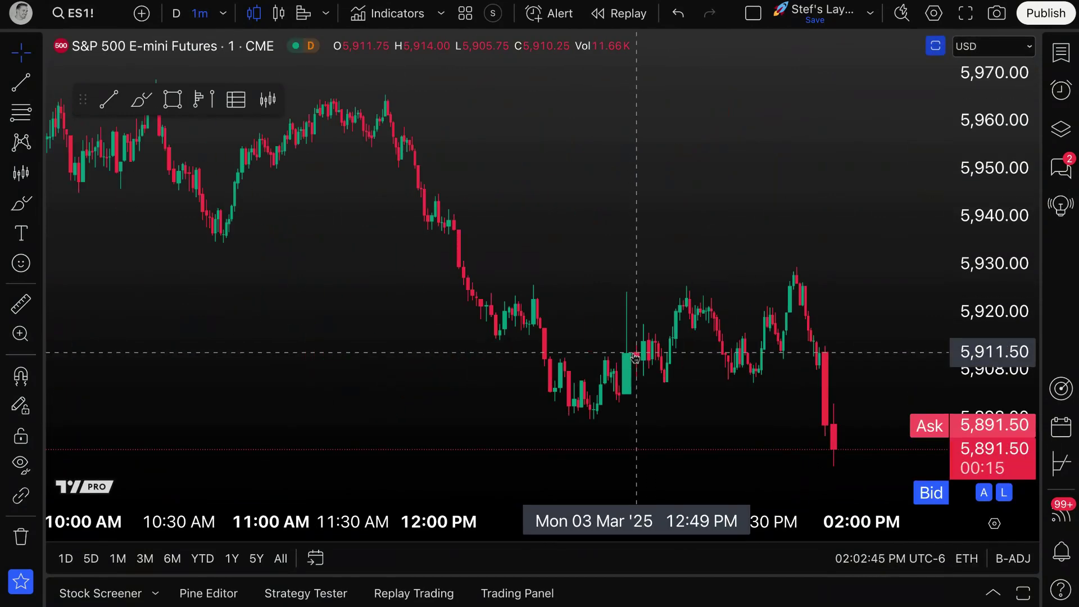
{"action": "scroll", "coordinate": [634, 359], "scroll_direction": "down", "scroll_amount": 5}
{"action": "left_click_drag", "start_coordinate": [636, 366], "coordinate": [513, 361]}
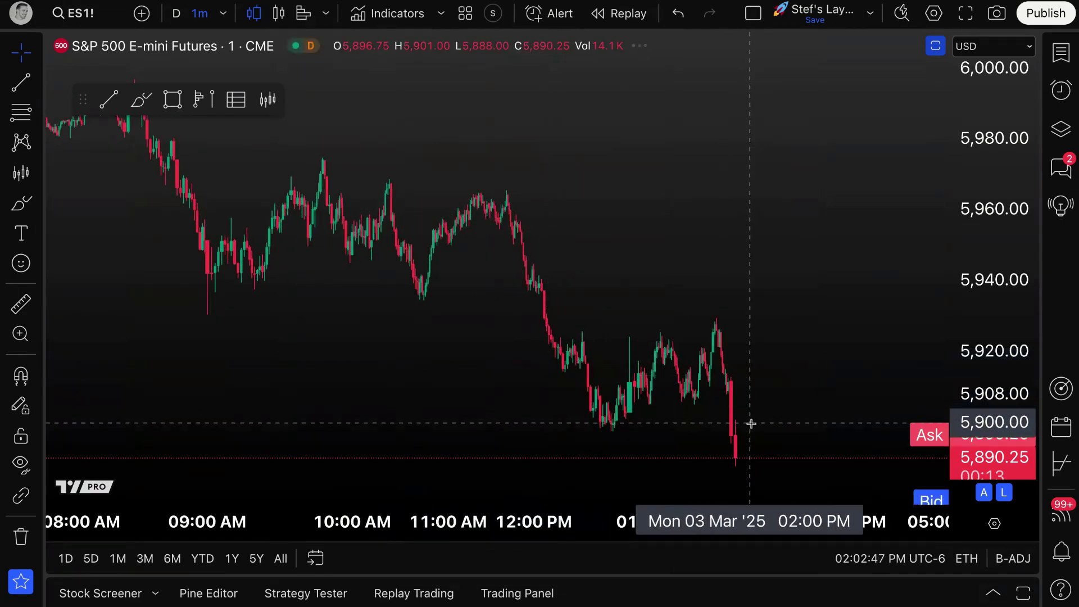
{"action": "scroll", "coordinate": [692, 407], "scroll_direction": "up", "scroll_amount": 2}
{"action": "left_click_drag", "start_coordinate": [721, 403], "coordinate": [774, 402]}
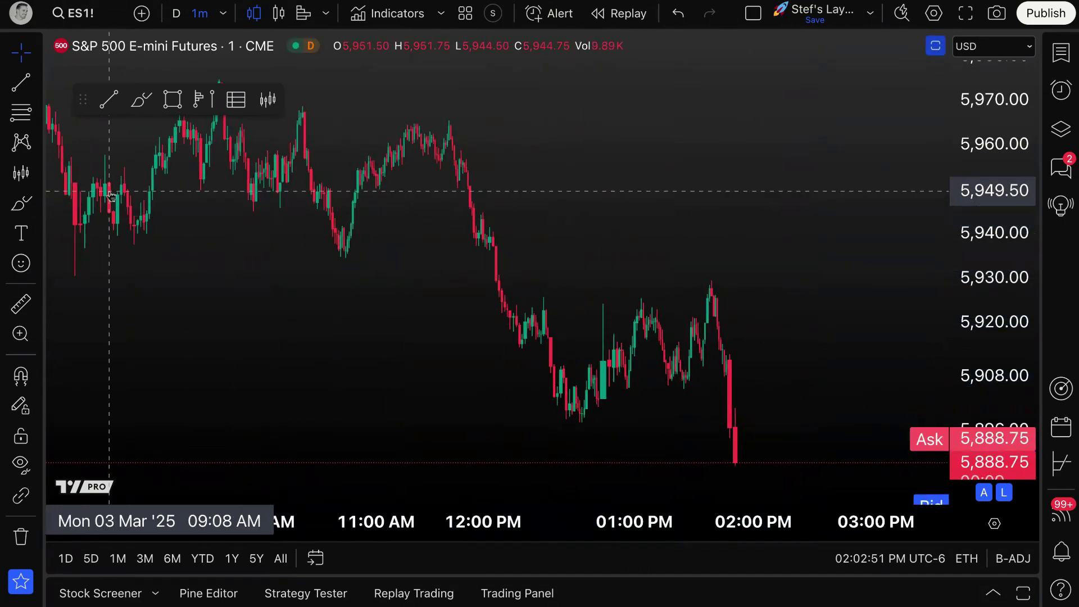
Draw a Bars Pattern from the low before 01:00 PM to the 01:41 PM high and place it just after the last candle.
{"action": "left_click", "coordinate": [36, 177]}
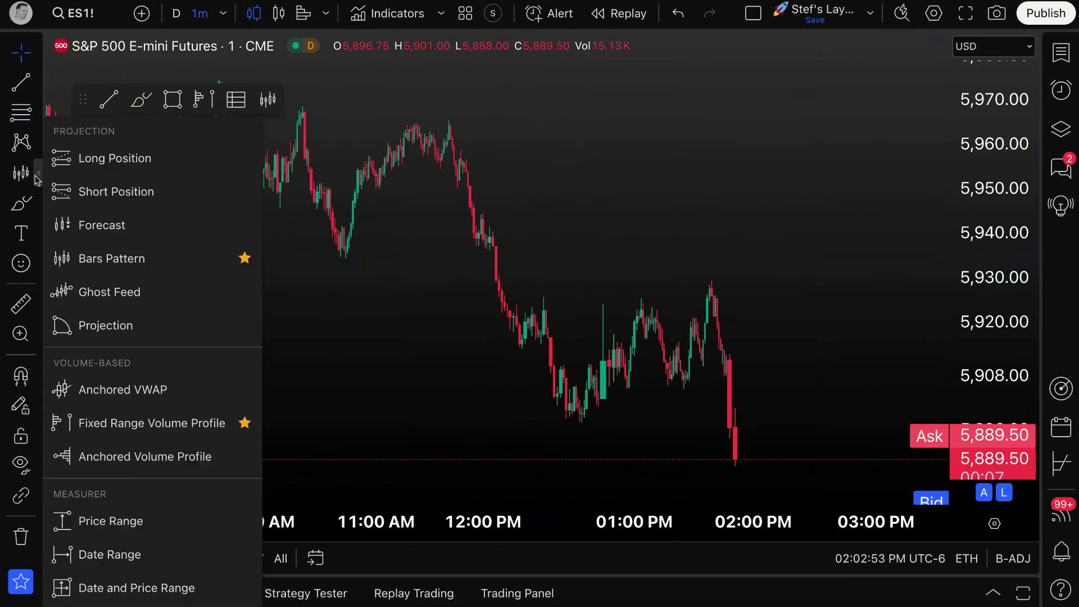
{"action": "left_click", "coordinate": [112, 259]}
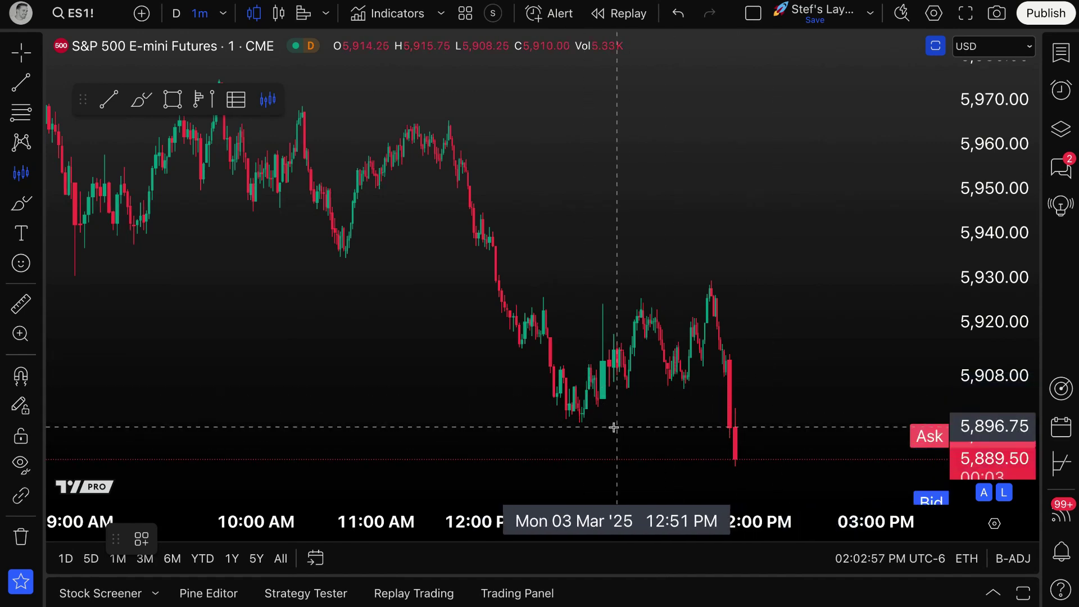
{"action": "left_click", "coordinate": [578, 421]}
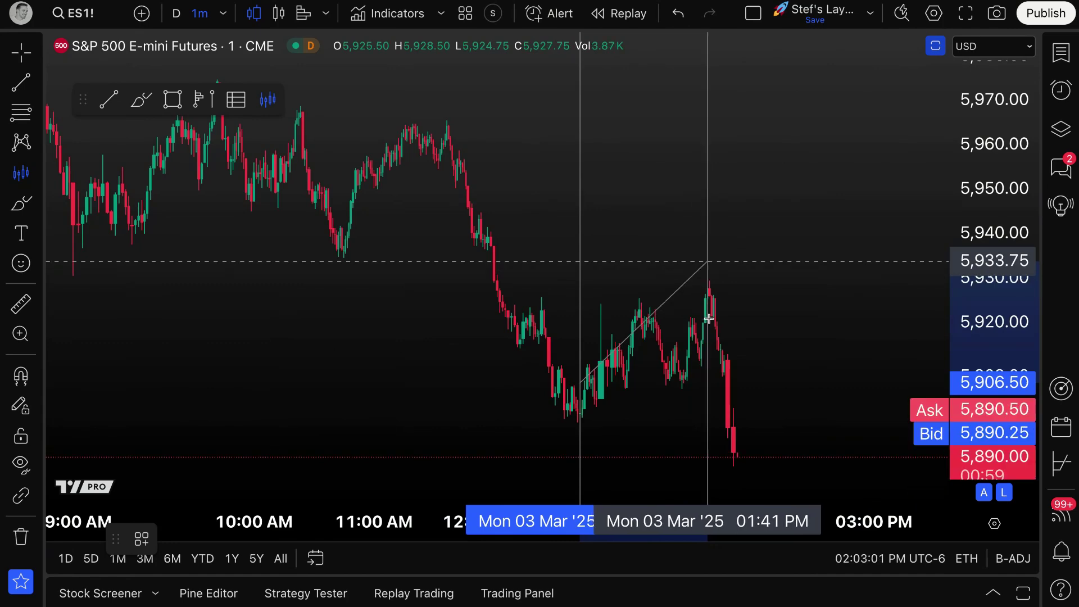
{"action": "left_click", "coordinate": [707, 281]}
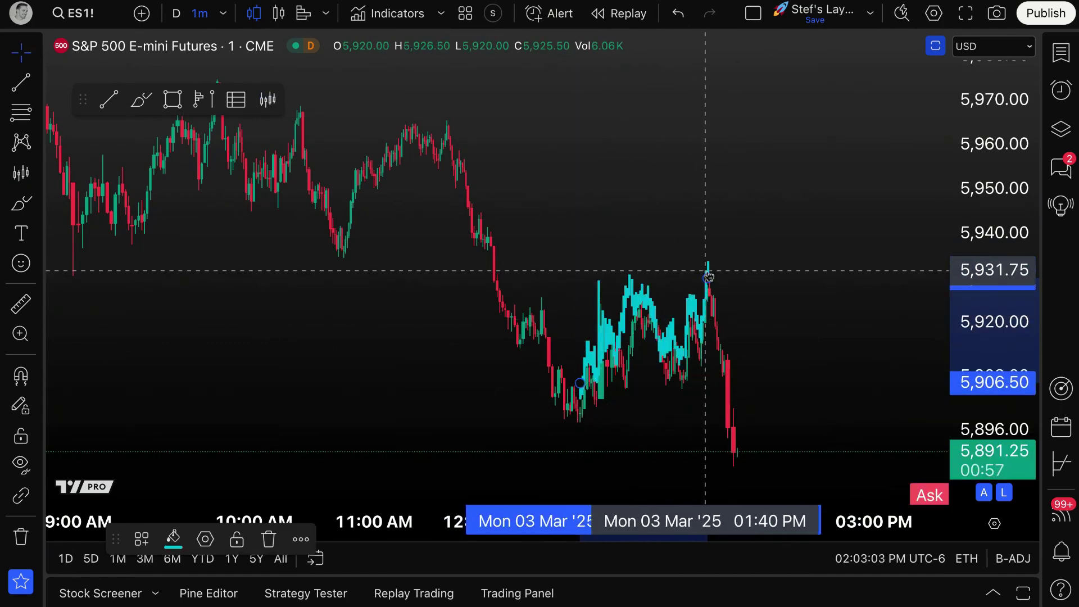
{"action": "left_click_drag", "start_coordinate": [604, 354], "coordinate": [757, 415]}
{"action": "left_click", "coordinate": [658, 434]}
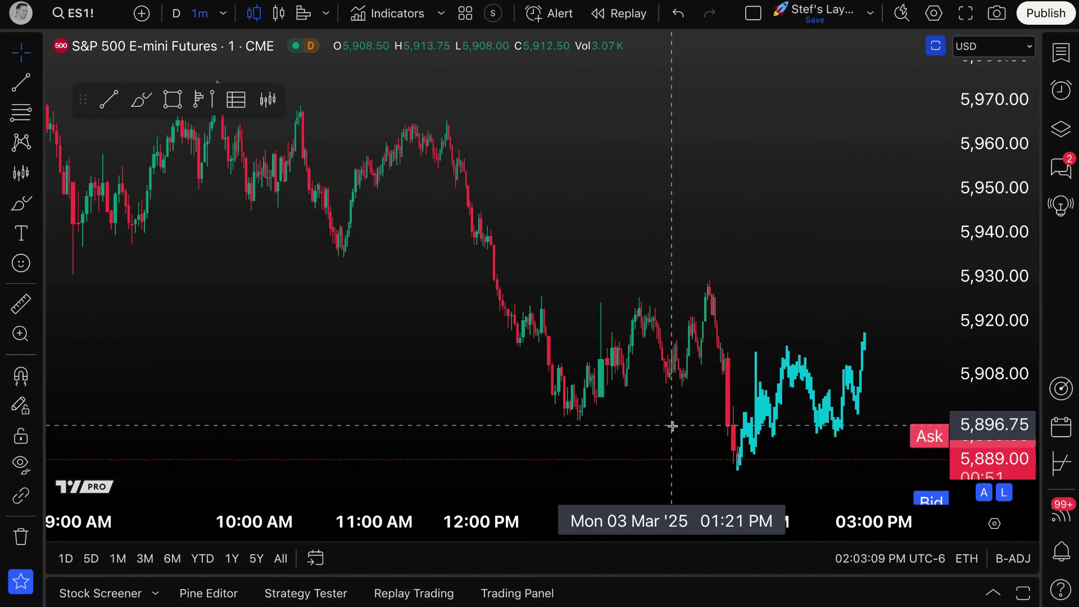
{"action": "scroll", "coordinate": [668, 421], "scroll_direction": "up", "scroll_amount": 5}
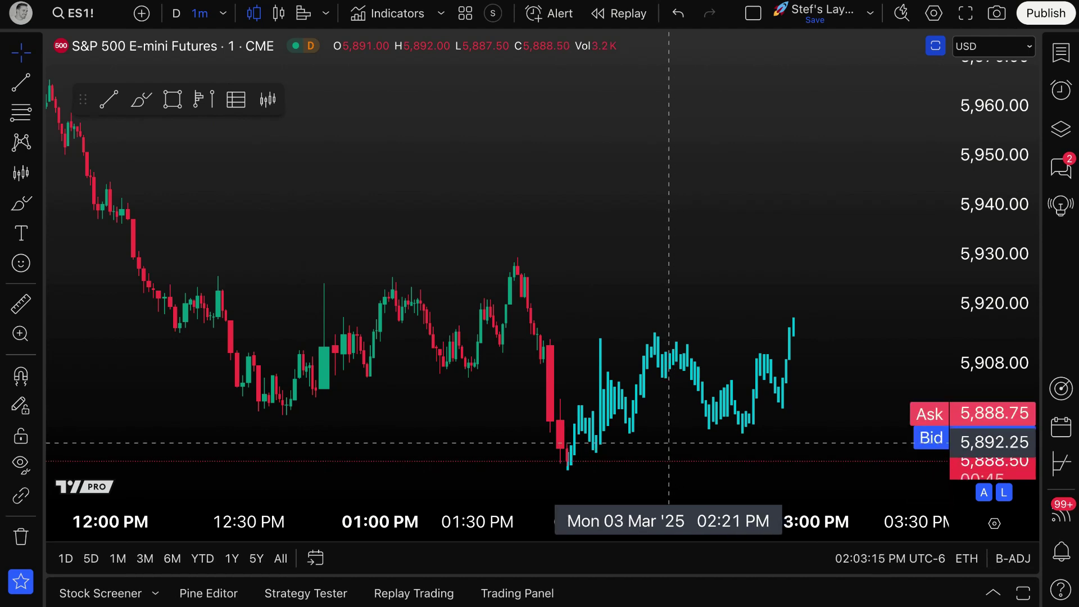
{"action": "scroll", "coordinate": [668, 440], "scroll_direction": "up", "scroll_amount": 1}
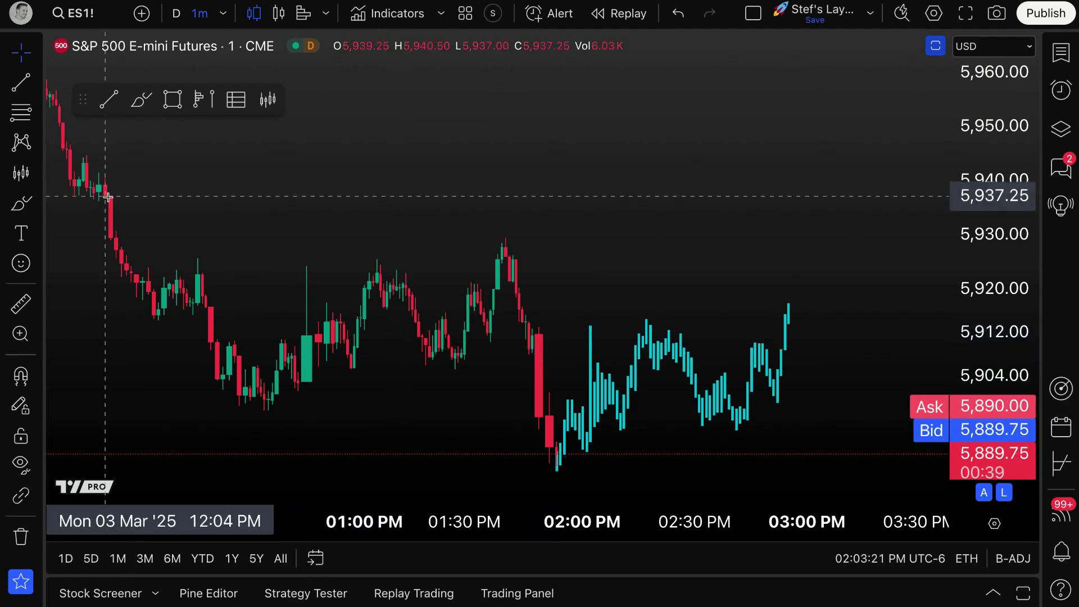
Delete the projected Bars Pattern from the 1-minute chart.
{"action": "left_click", "coordinate": [40, 176]}
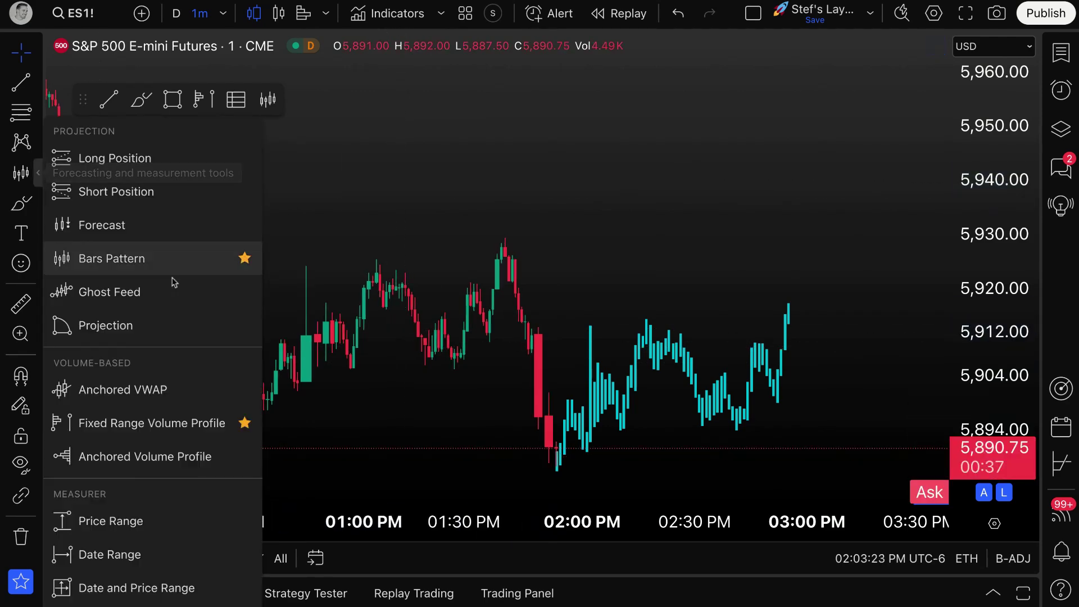
{"action": "left_click", "coordinate": [614, 405]}
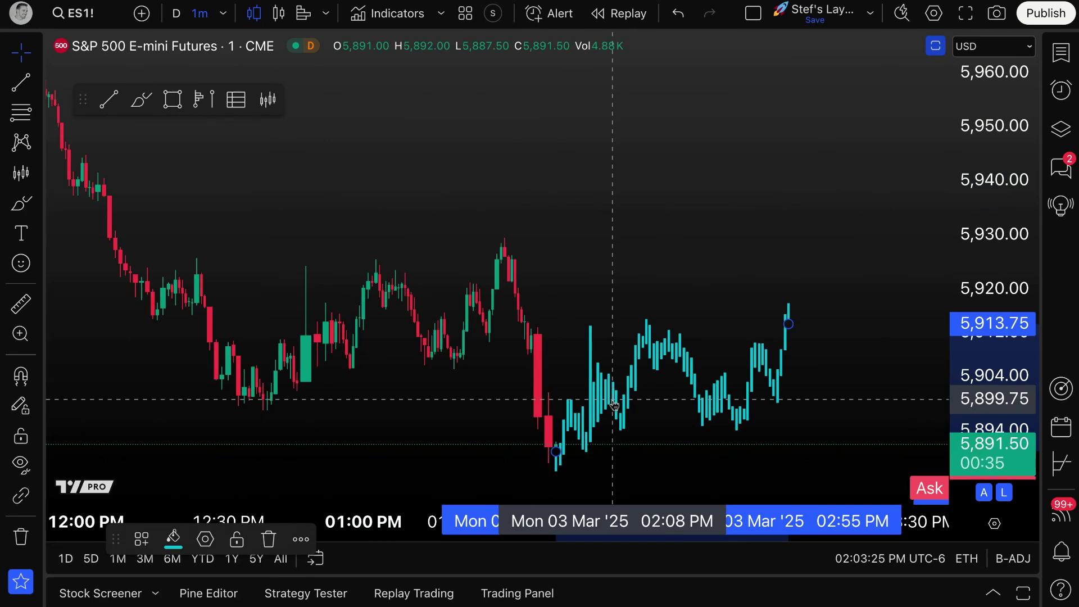
{"action": "key", "text": "Delete"}
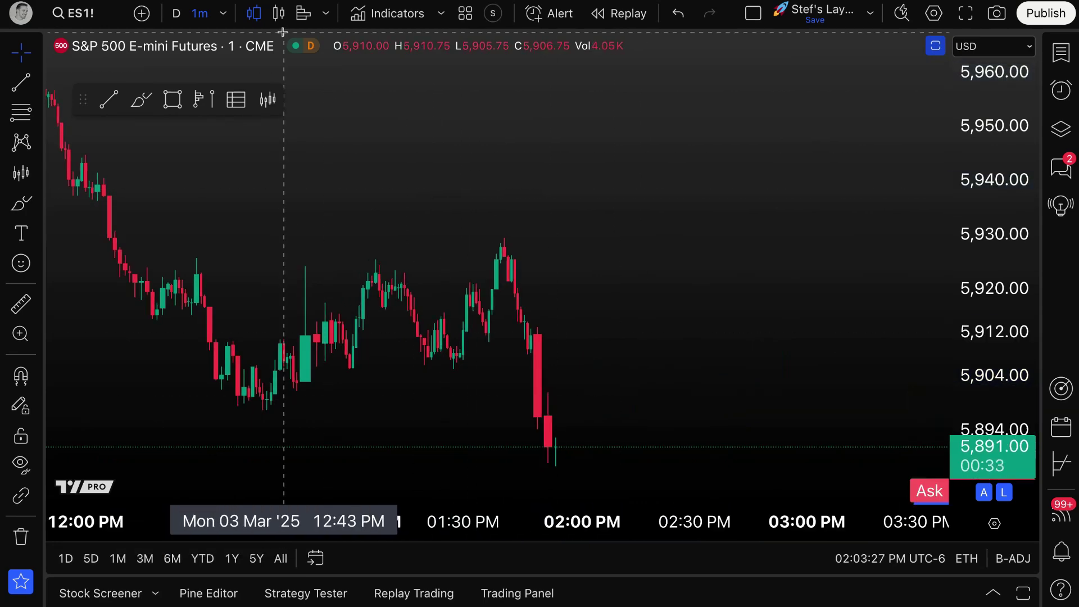
Switch the chart type to Line and draw a Bars Pattern from the 12:39 PM low to the 01:42 PM high.
{"action": "left_click", "coordinate": [326, 17]}
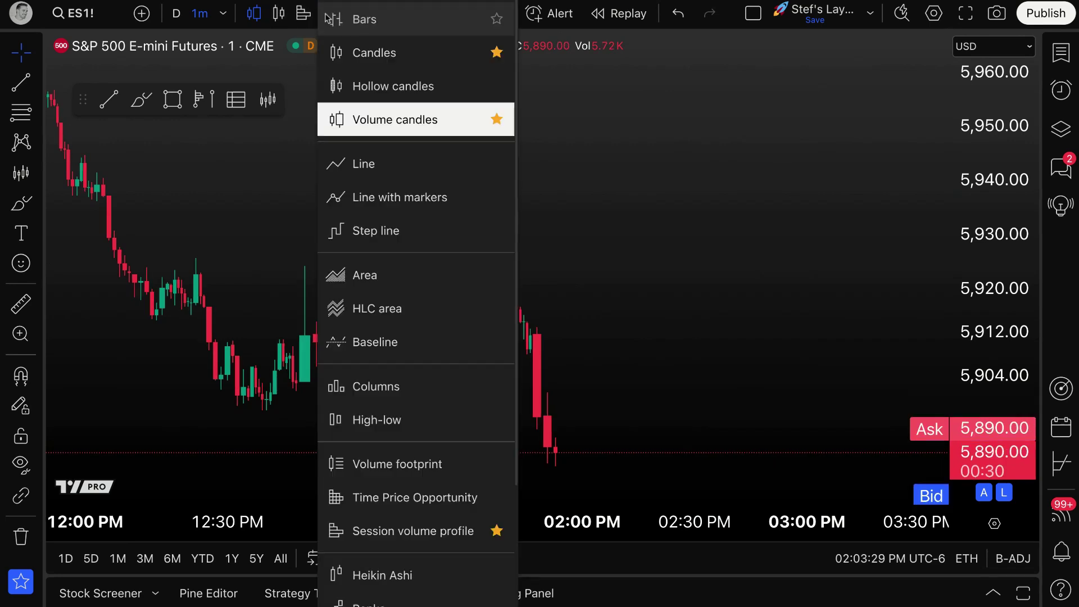
{"action": "left_click", "coordinate": [382, 174]}
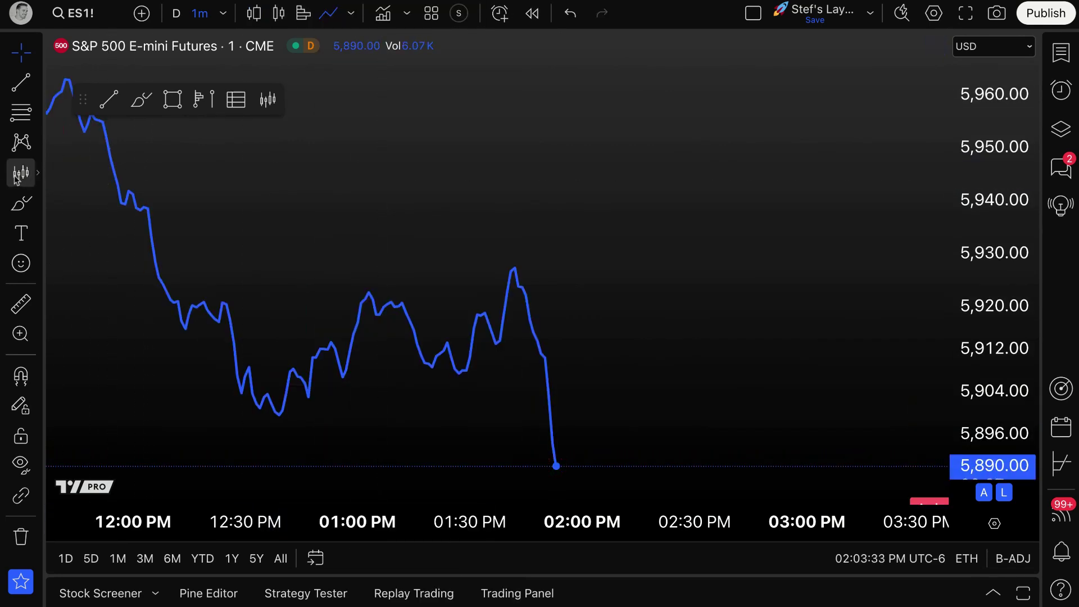
{"action": "key", "text": "alt+t"}
{"action": "left_click", "coordinate": [279, 382]}
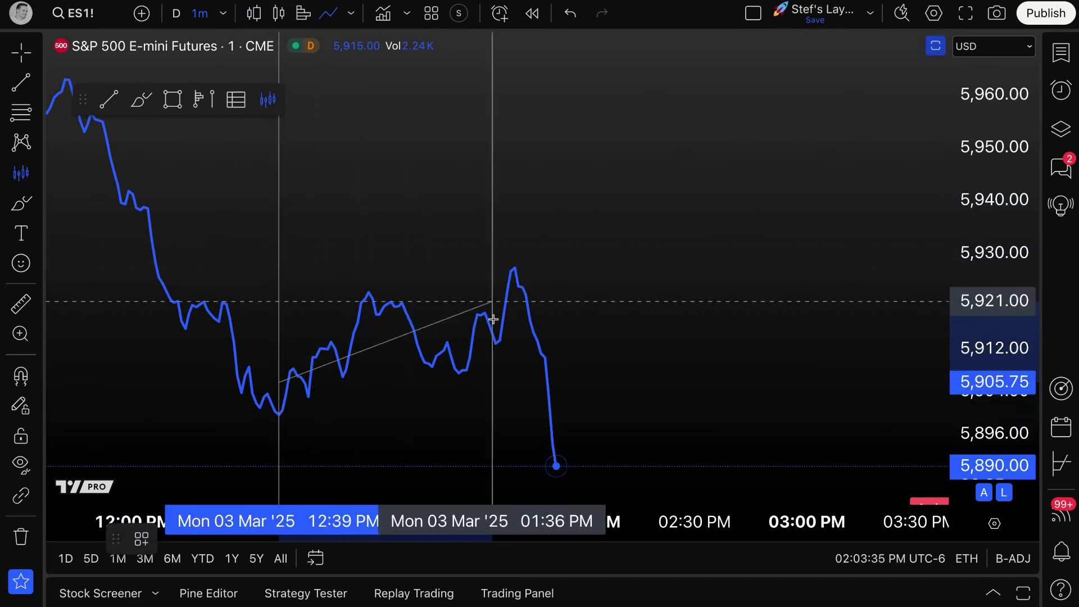
{"action": "left_click", "coordinate": [515, 284]}
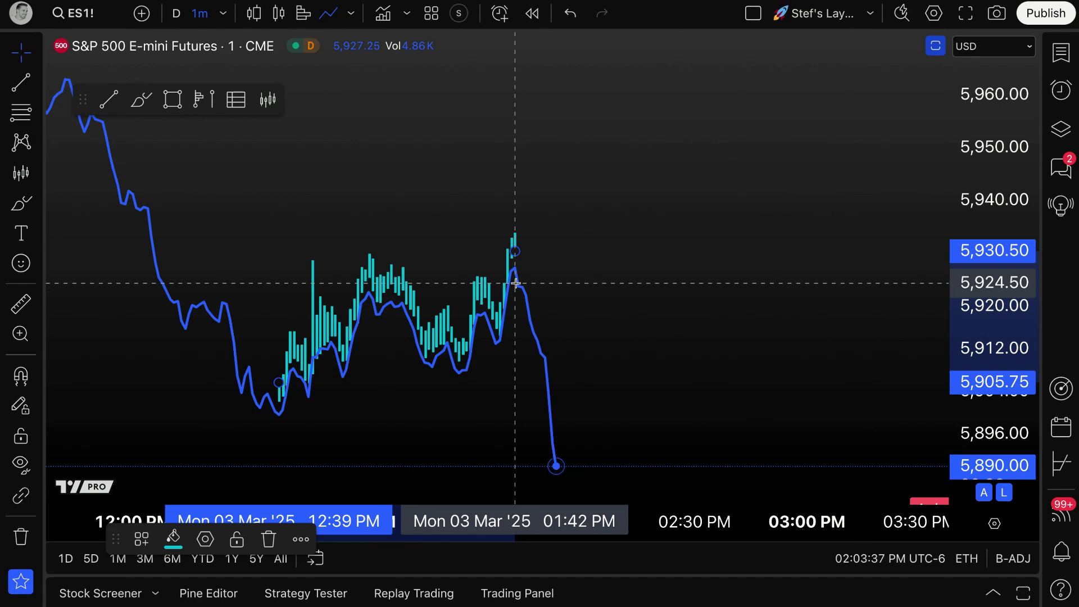
Move the Bars Pattern into the empty area just beyond the latest price of the line chart and deselect it.
{"action": "mouse_move", "coordinate": [371, 288]}
{"action": "left_mouse_down"}
{"action": "mouse_move", "coordinate": [692, 207]}
{"action": "mouse_move", "coordinate": [617, 238]}
{"action": "mouse_move", "coordinate": [630, 220]}
{"action": "left_mouse_up"}
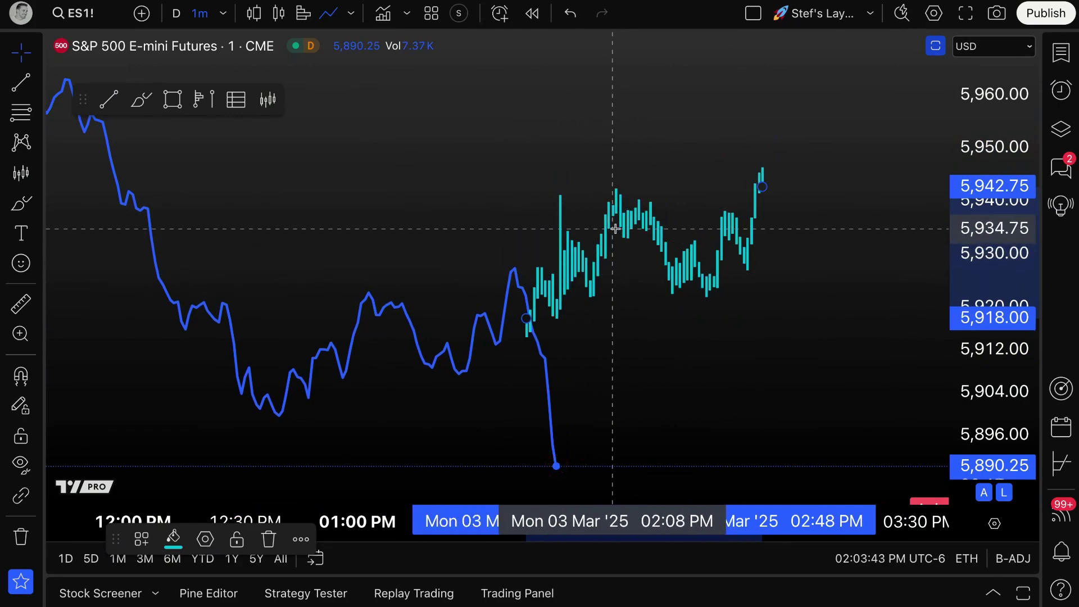
{"action": "mouse_move", "coordinate": [630, 227]}
{"action": "left_mouse_down"}
{"action": "mouse_move", "coordinate": [699, 320]}
{"action": "mouse_move", "coordinate": [682, 320]}
{"action": "left_mouse_up"}
{"action": "left_click", "coordinate": [571, 214]}
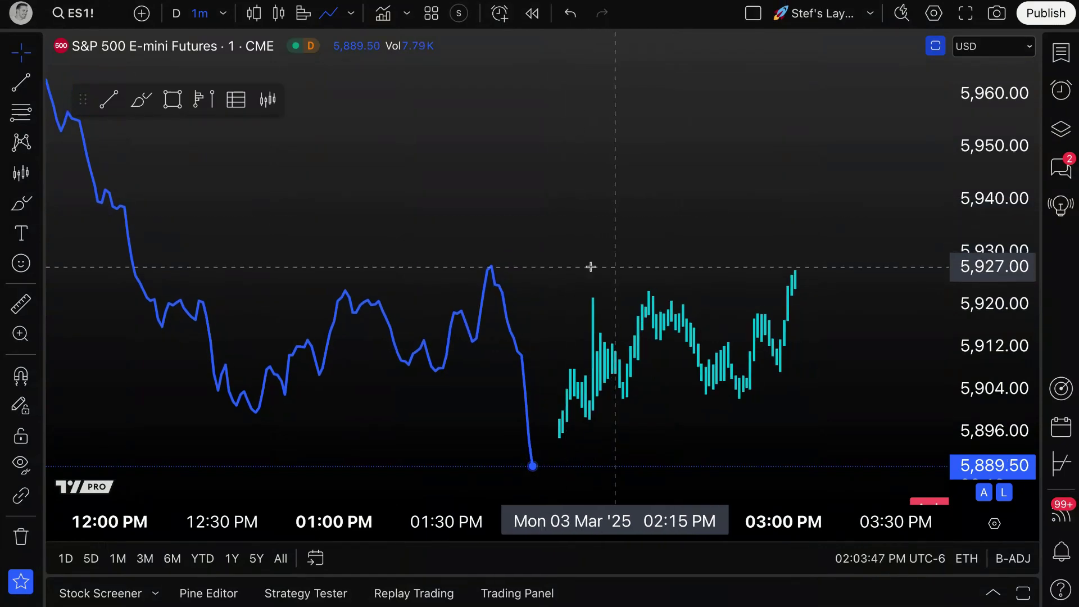
Switch the chart type to Candles and lower the Bars Pattern so it starts at about 5,893.50.
{"action": "left_click", "coordinate": [279, 13]}
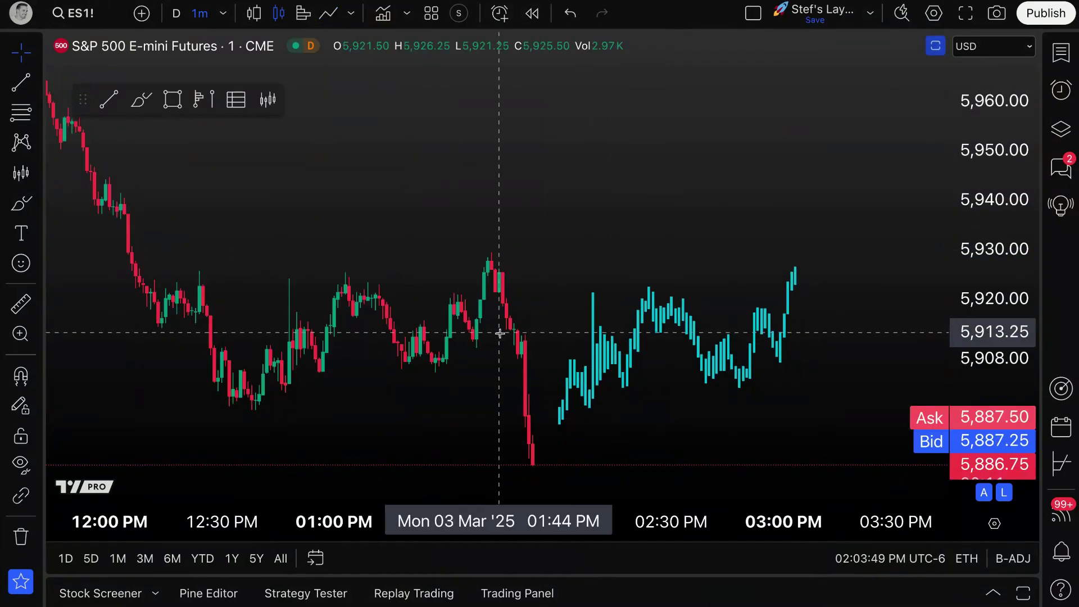
{"action": "scroll", "coordinate": [505, 359], "scroll_direction": "up", "scroll_amount": 2}
{"action": "scroll", "coordinate": [588, 447], "scroll_direction": "left", "scroll_amount": 2}
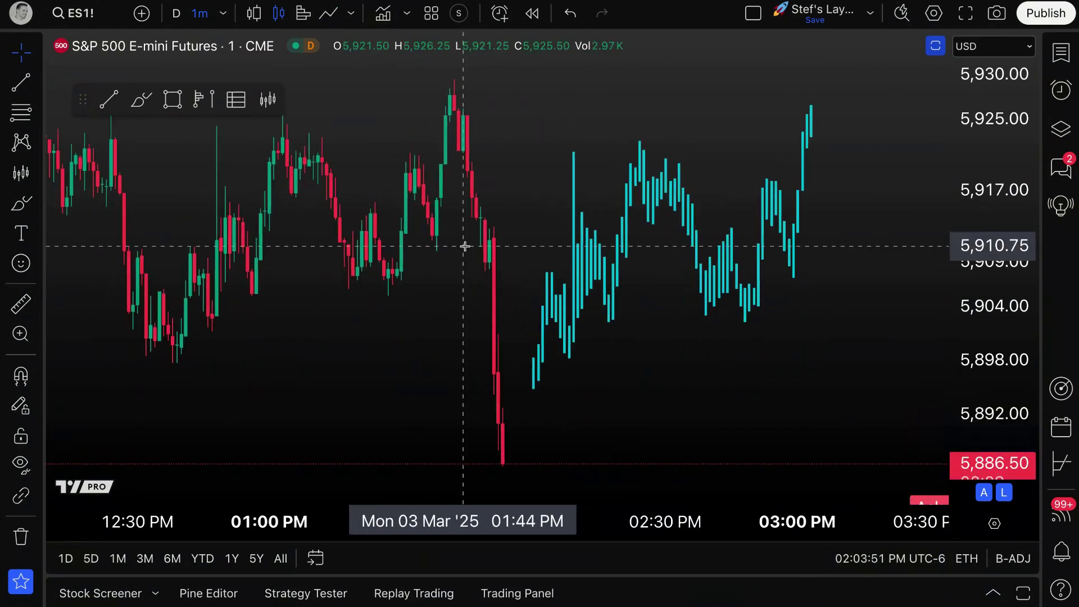
{"action": "scroll", "coordinate": [629, 374], "scroll_direction": "left", "scroll_amount": 1}
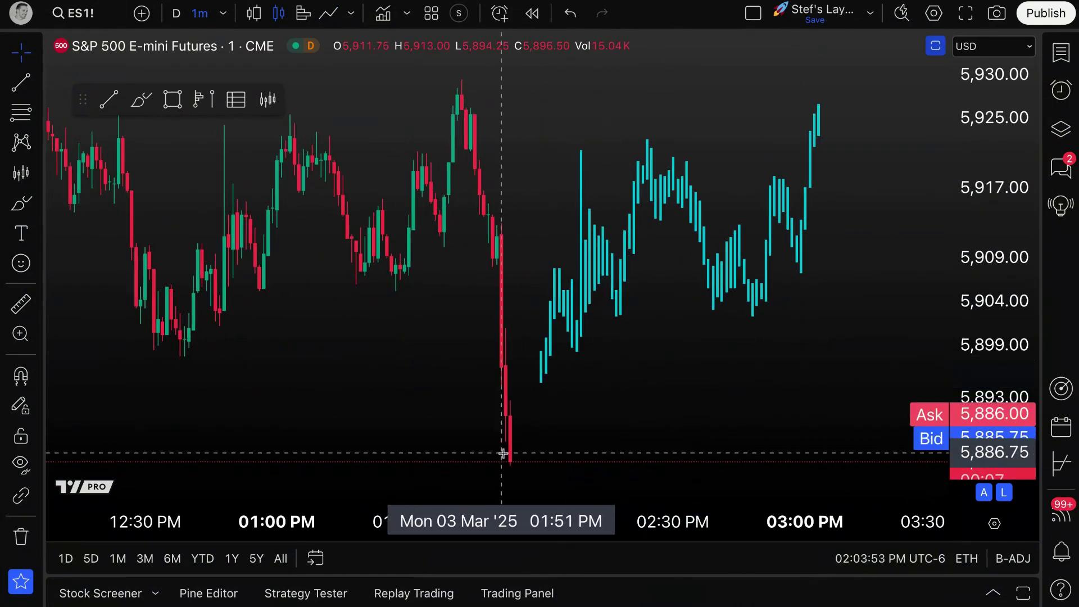
{"action": "left_click_drag", "start_coordinate": [602, 288], "coordinate": [603, 320]}
Open the Bars Pattern's settings clear of the drawing, try several preset colors, and set its color to white.
{"action": "double_click", "coordinate": [603, 321]}
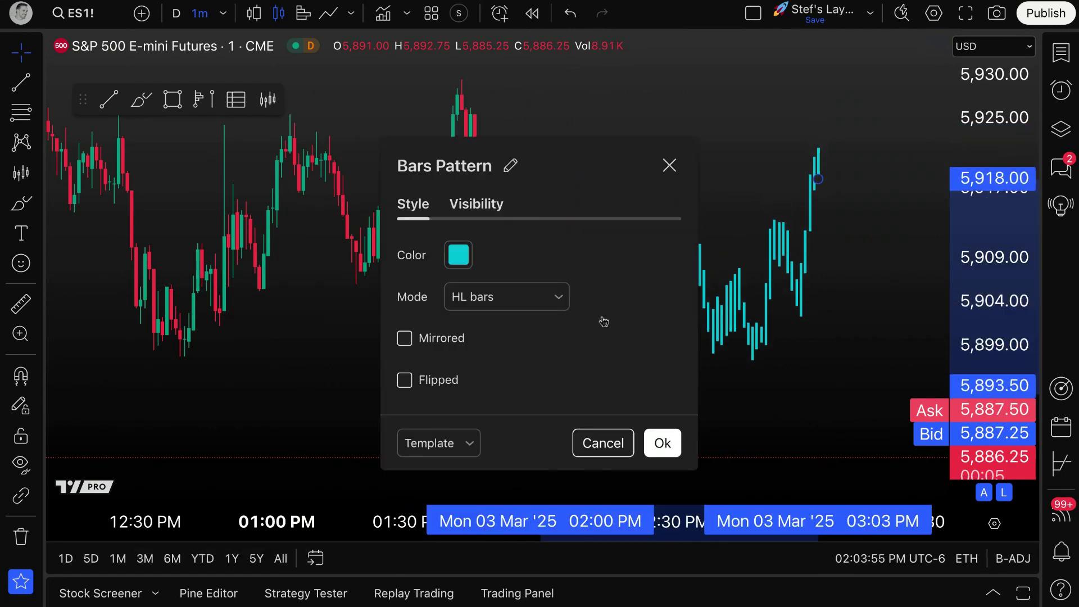
{"action": "left_click_drag", "start_coordinate": [613, 172], "coordinate": [401, 130]}
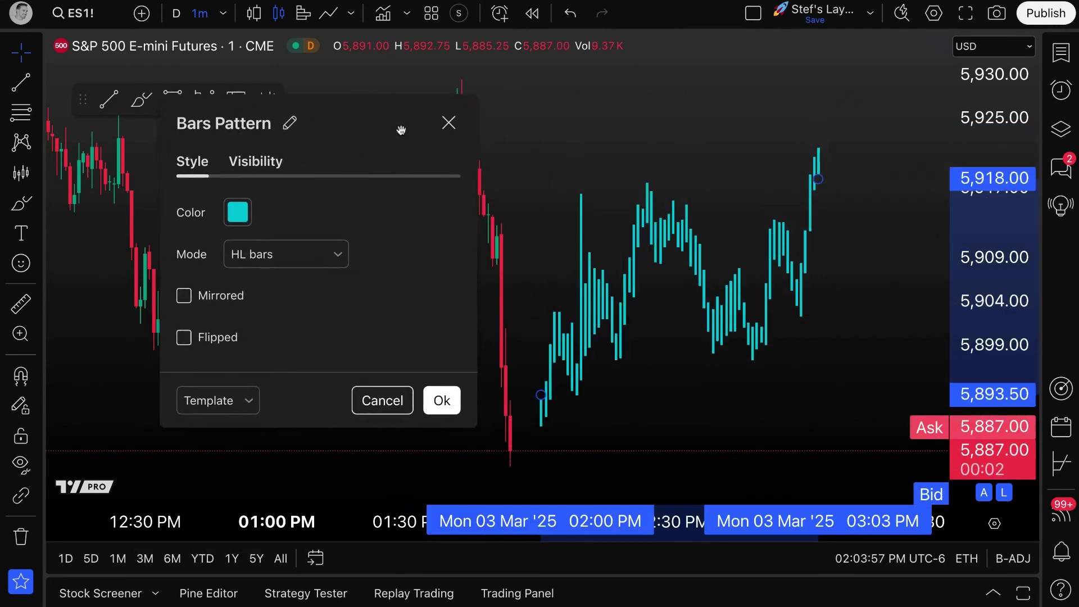
{"action": "left_click", "coordinate": [238, 215]}
{"action": "left_click", "coordinate": [241, 265]}
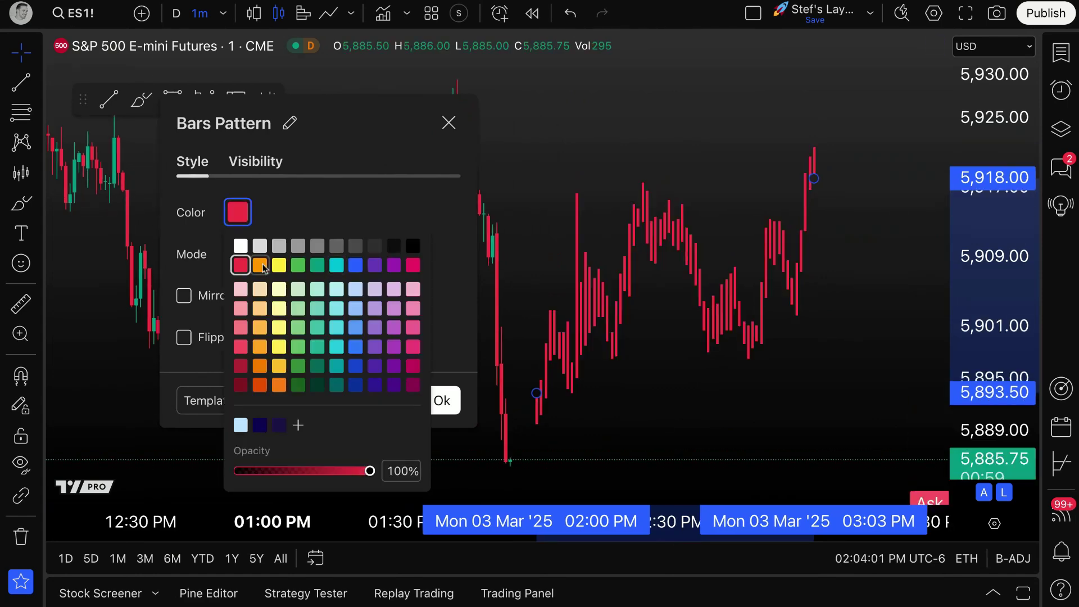
{"action": "left_click", "coordinate": [279, 265]}
{"action": "left_click", "coordinate": [298, 265]}
{"action": "left_click", "coordinate": [317, 265]}
{"action": "left_click", "coordinate": [336, 265]}
{"action": "left_click", "coordinate": [356, 265]}
{"action": "left_click", "coordinate": [375, 265]}
{"action": "left_click", "coordinate": [393, 264]}
{"action": "left_click", "coordinate": [413, 265]}
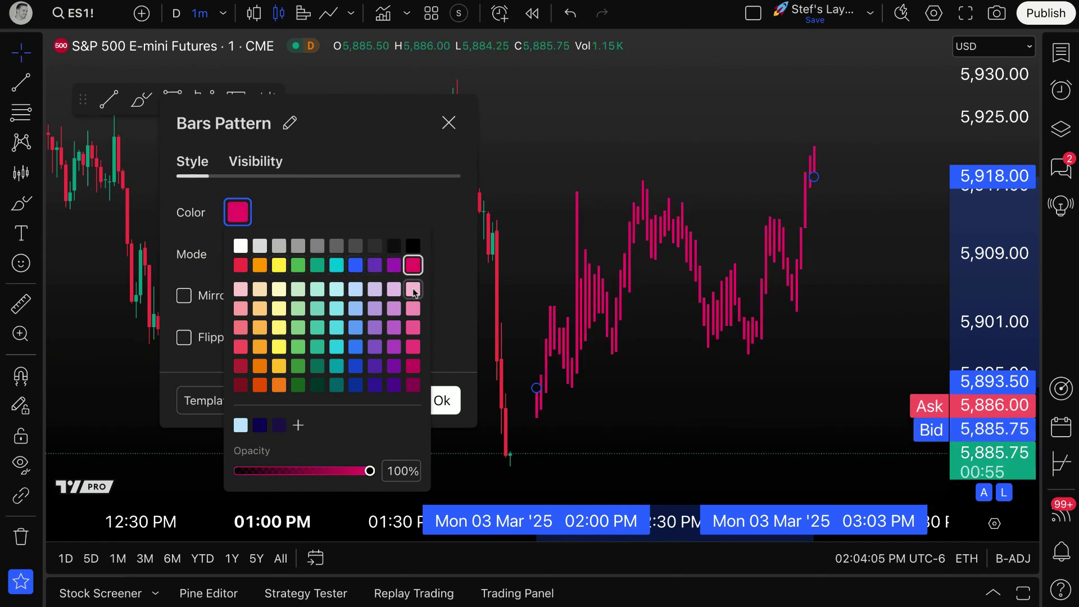
{"action": "left_click", "coordinate": [413, 289]}
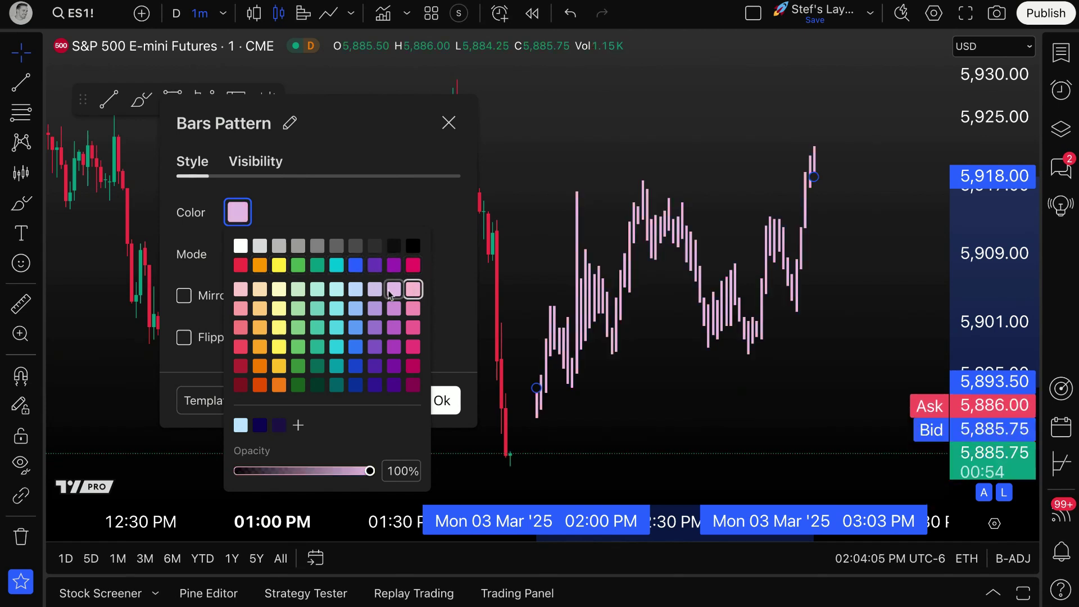
{"action": "left_click", "coordinate": [313, 291]}
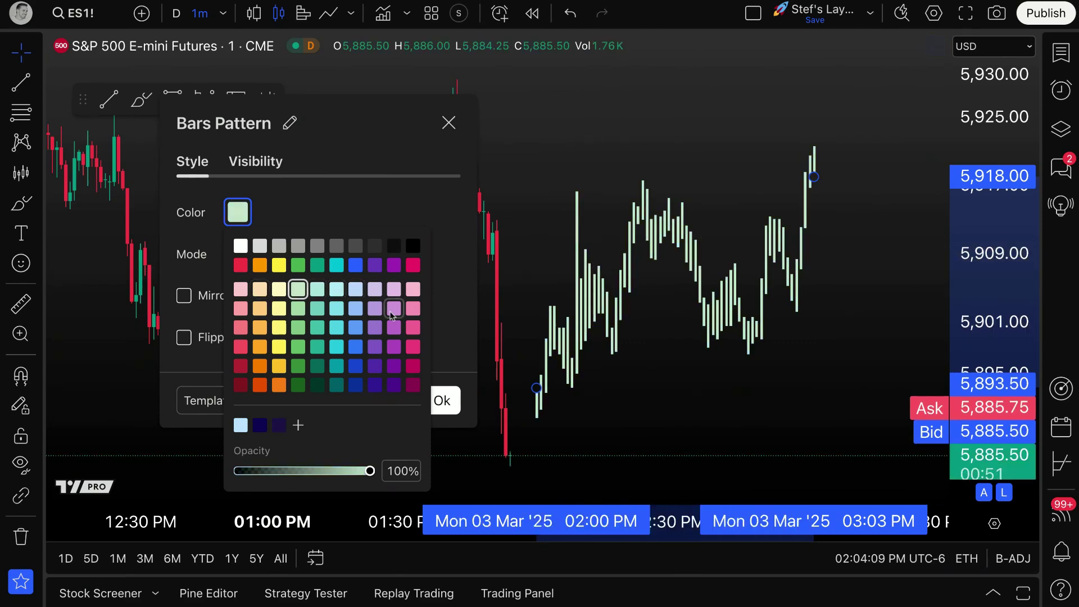
{"action": "left_click", "coordinate": [240, 246]}
{"action": "left_click", "coordinate": [361, 195]}
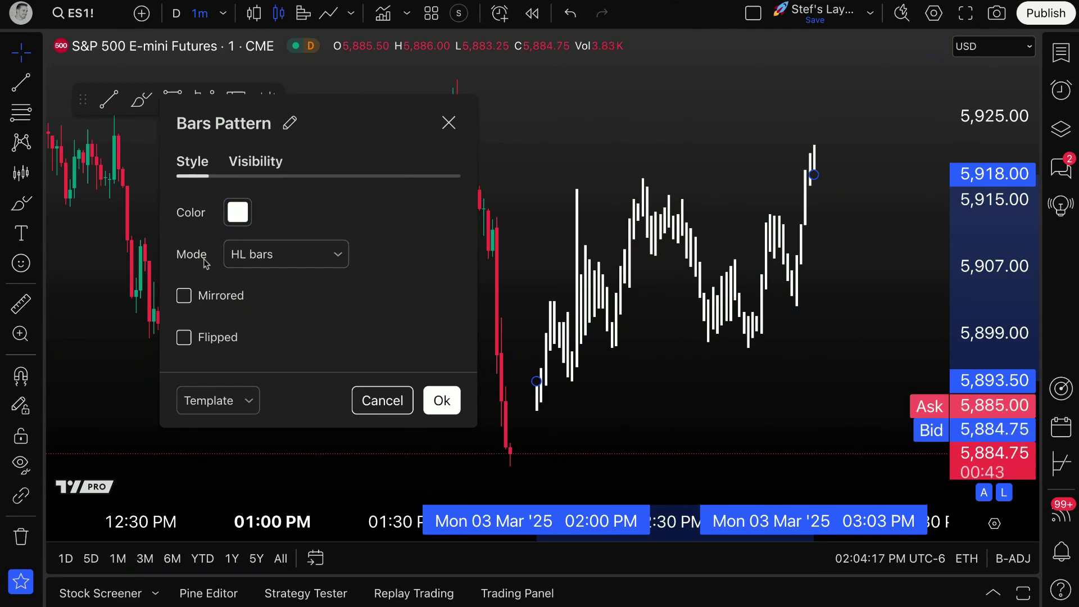
Choose HL bars as the Bars Pattern's mode and apply the settings.
{"action": "left_click", "coordinate": [244, 265]}
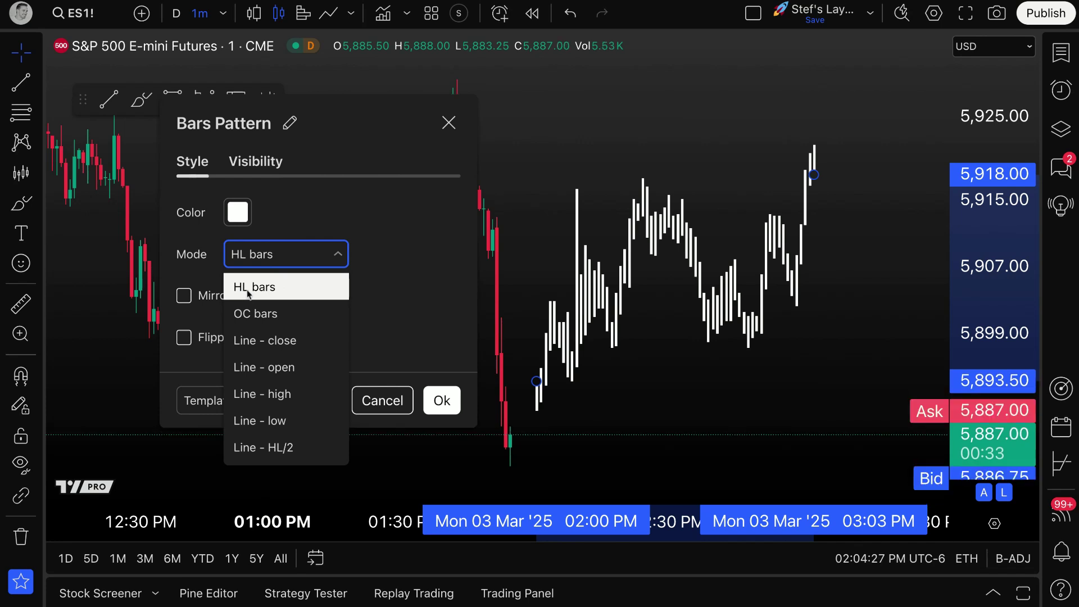
{"action": "left_click", "coordinate": [312, 290]}
{"action": "left_click", "coordinate": [442, 400]}
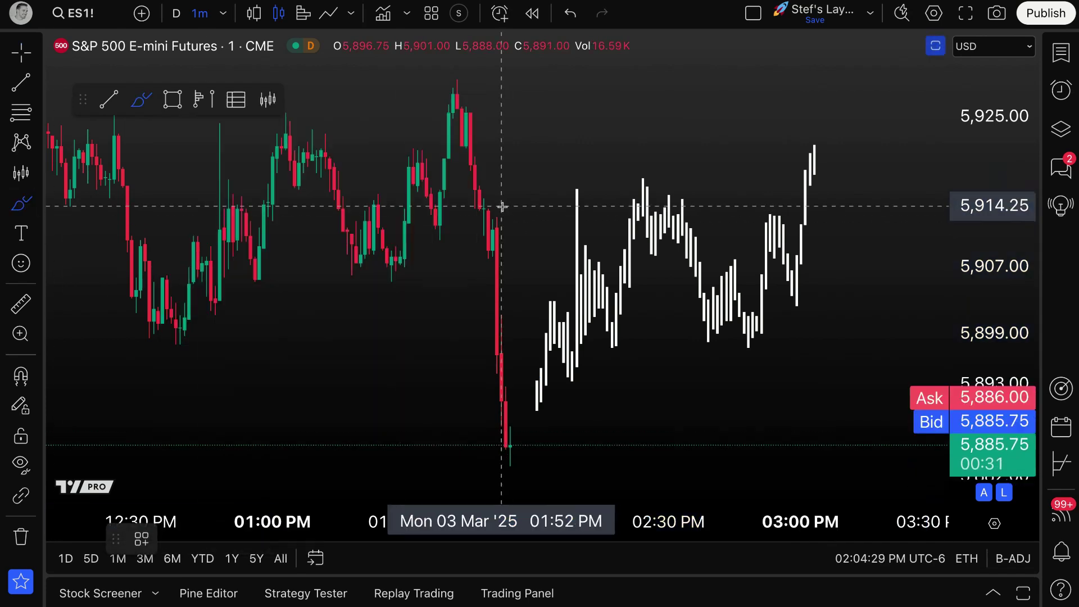
Mark the high and low of the tall spike bar in the Bars Pattern with the Brush, and undo the strokes.
{"action": "left_click_drag", "start_coordinate": [577, 179], "coordinate": [575, 187]}
{"action": "left_click_drag", "start_coordinate": [575, 361], "coordinate": [576, 364]}
{"action": "mouse_move", "coordinate": [577, 208]}
{"action": "left_mouse_down"}
{"action": "mouse_move", "coordinate": [577, 315]}
{"action": "mouse_move", "coordinate": [577, 242]}
{"action": "left_mouse_up"}
{"action": "key", "text": "ctrl+z"}
{"action": "key", "text": "ctrl+z"}
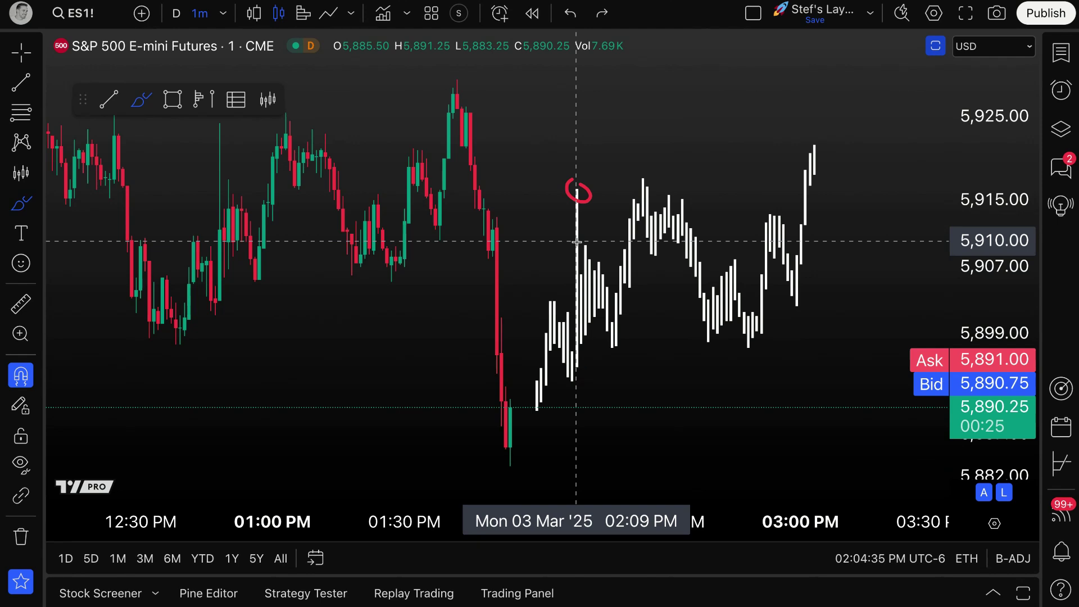
{"action": "left_click", "coordinate": [20, 53]}
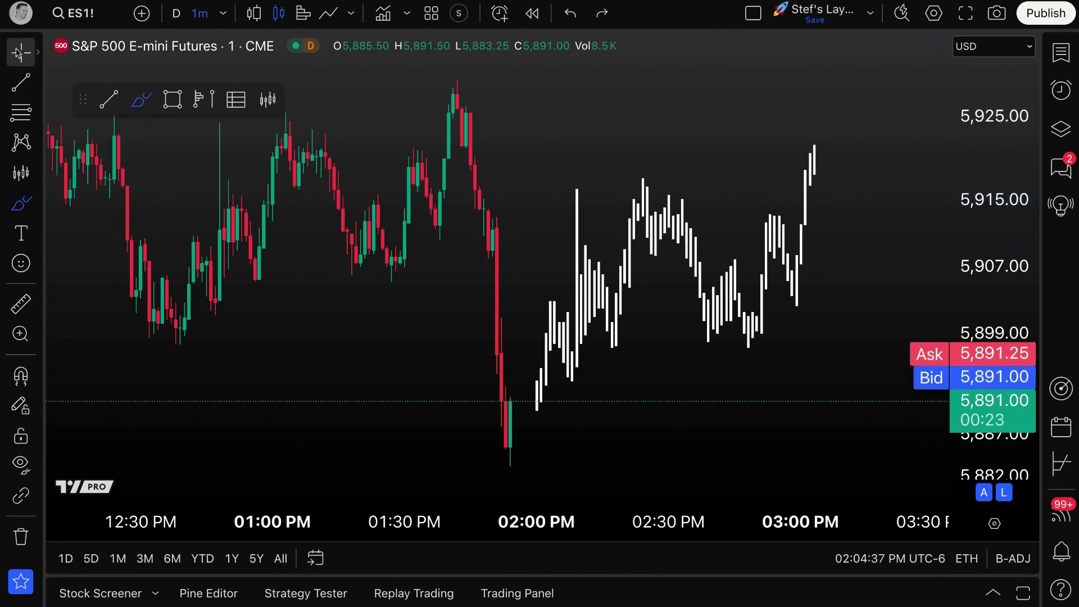
Reopen the Bars Pattern's settings, move the dialog away from the projection, and set the mode to OC bars.
{"action": "double_click", "coordinate": [600, 304]}
{"action": "left_click_drag", "start_coordinate": [547, 159], "coordinate": [240, 86]}
{"action": "left_click", "coordinate": [217, 207]}
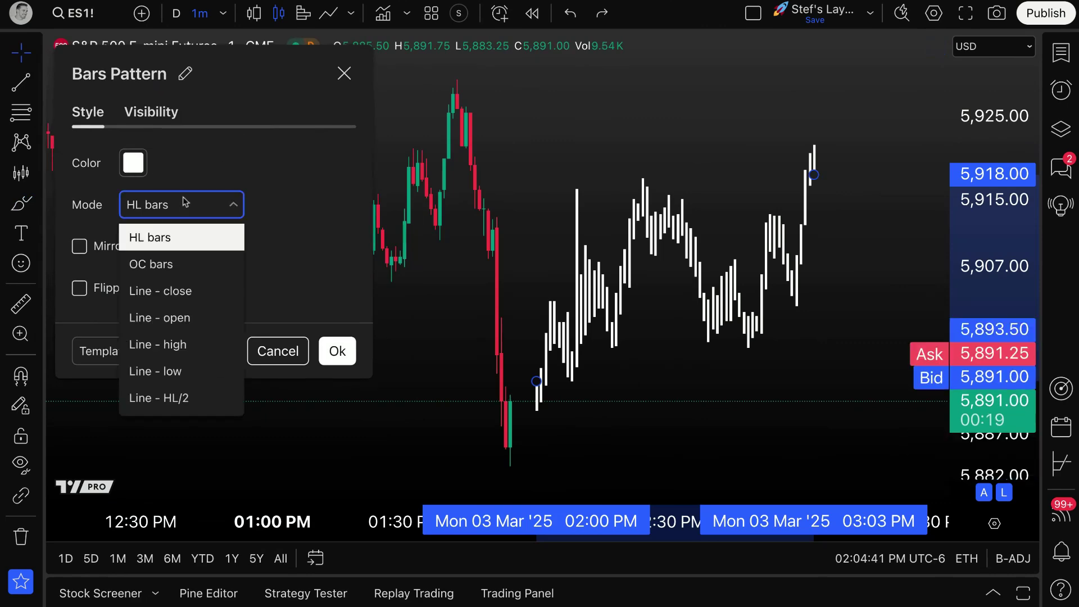
{"action": "left_click", "coordinate": [183, 264]}
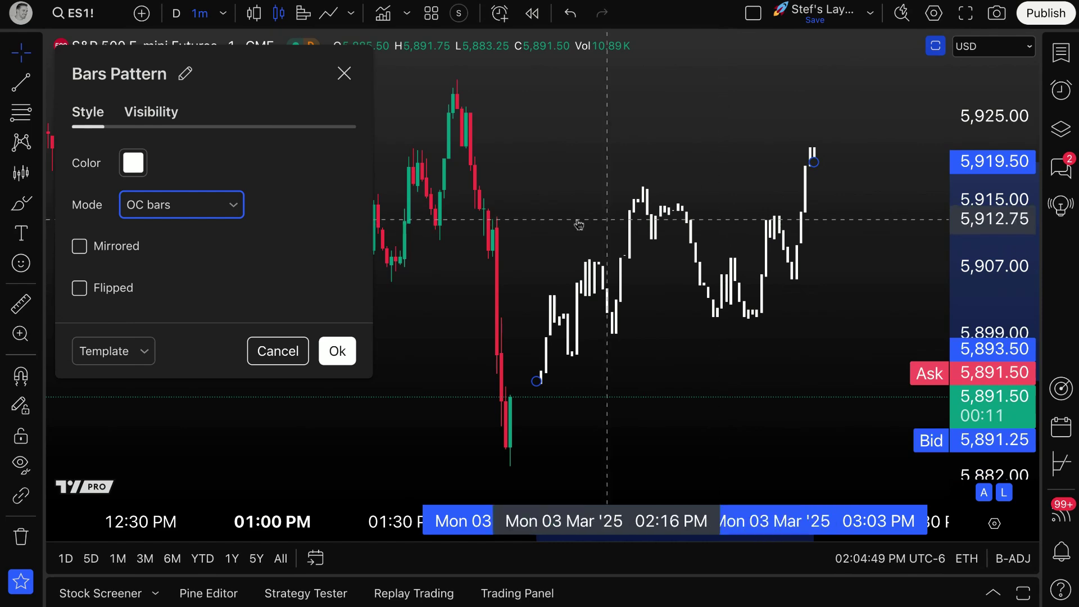
Try the Line - close, Line - open, Line - high and Line - low modes on the Bars Pattern.
{"action": "left_click", "coordinate": [233, 205]}
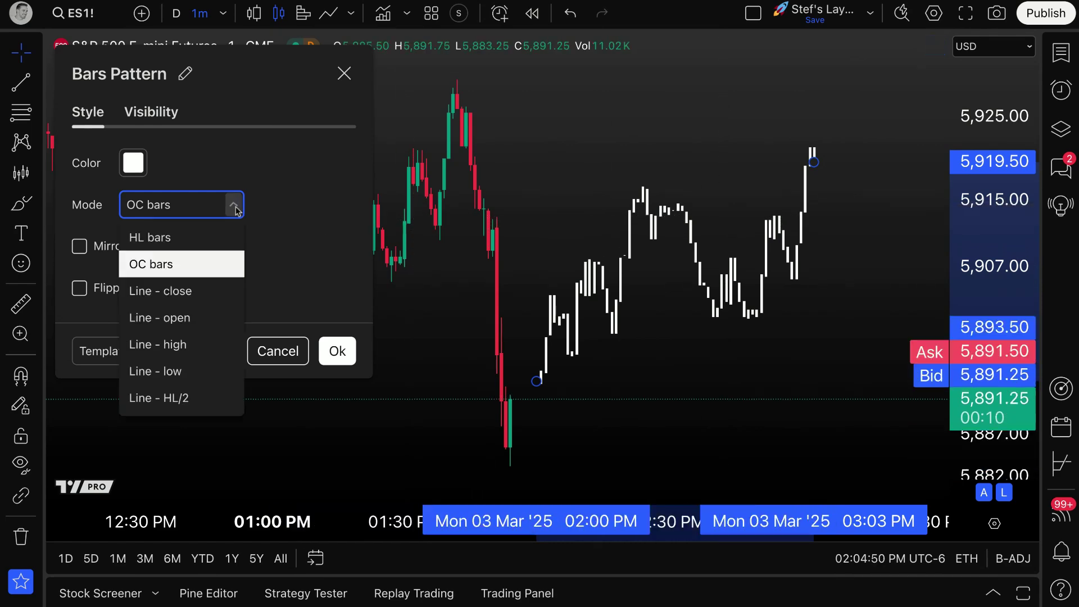
{"action": "left_click", "coordinate": [191, 299]}
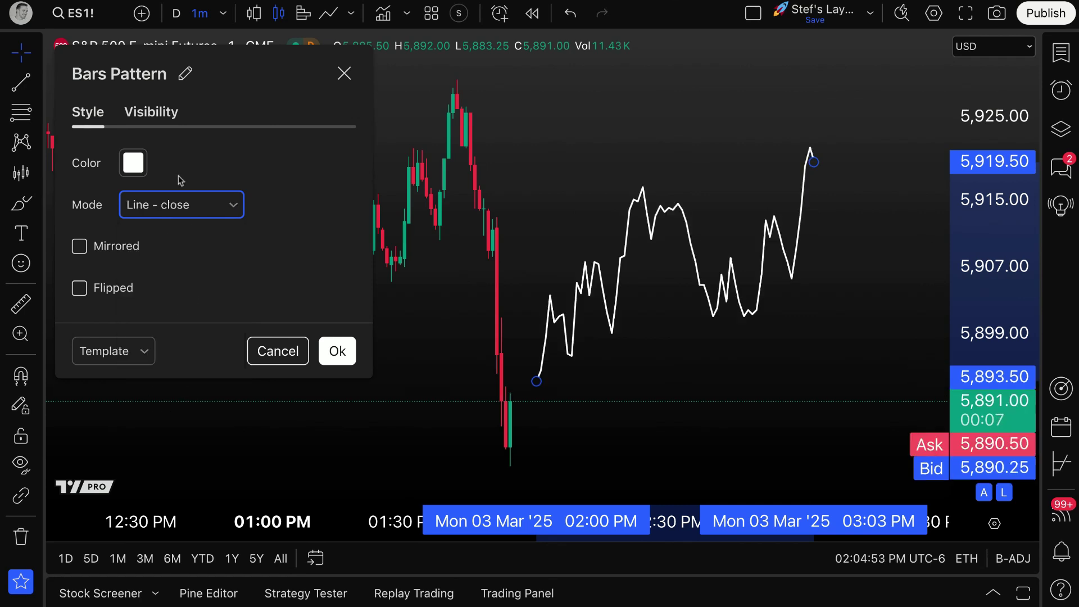
{"action": "left_click", "coordinate": [168, 205]}
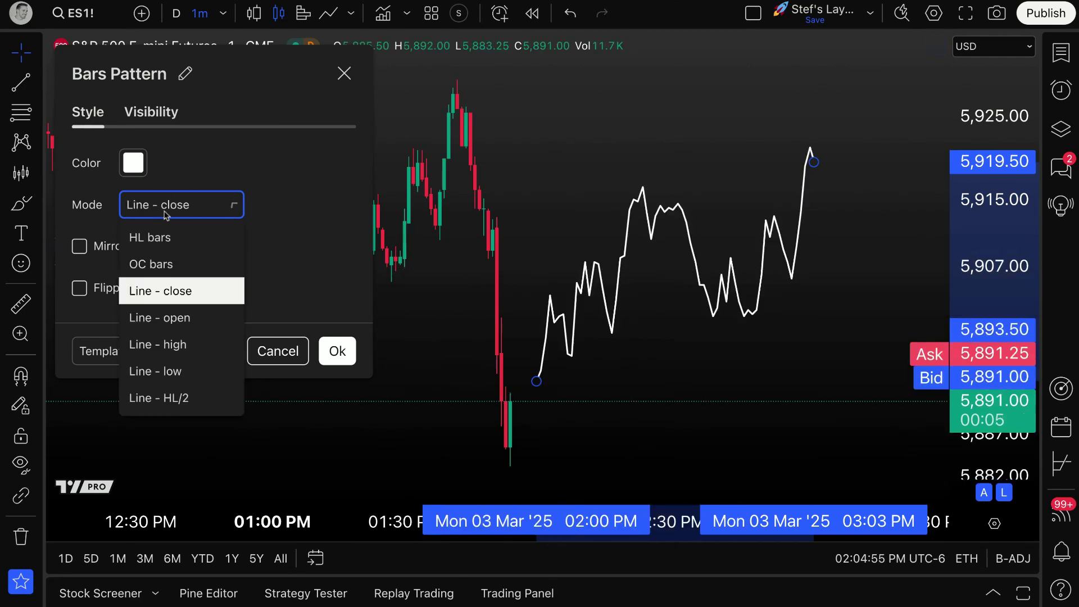
{"action": "left_click", "coordinate": [191, 324]}
{"action": "left_click", "coordinate": [198, 208]}
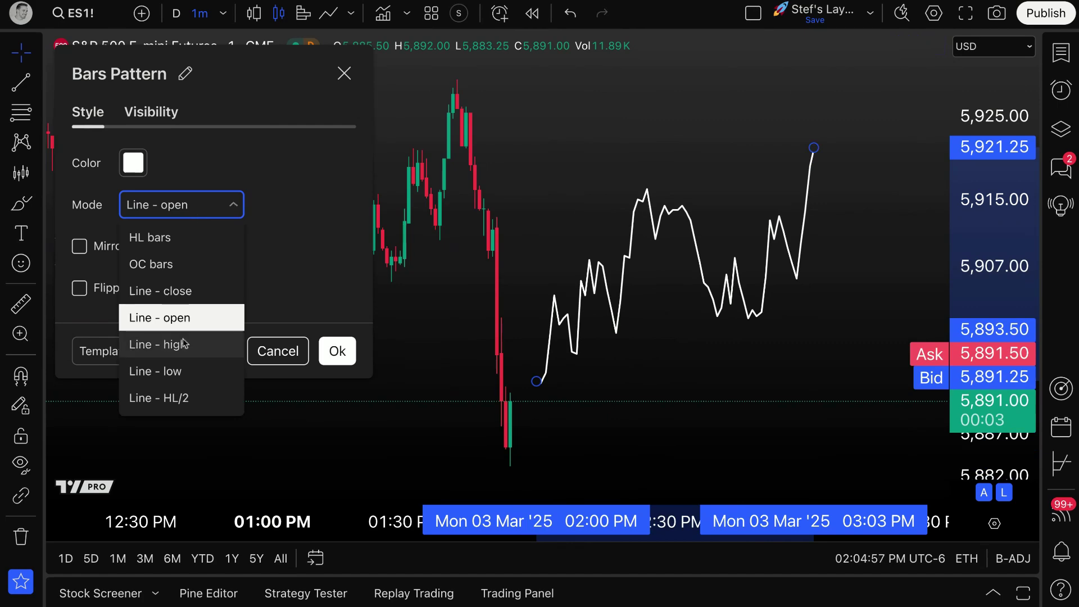
{"action": "left_click", "coordinate": [188, 344]}
{"action": "left_click", "coordinate": [200, 214]}
{"action": "left_click", "coordinate": [190, 371]}
Switch the Bars Pattern's mode to HL bars for comparison, and set it to Line - HL/2.
{"action": "left_click", "coordinate": [207, 213]}
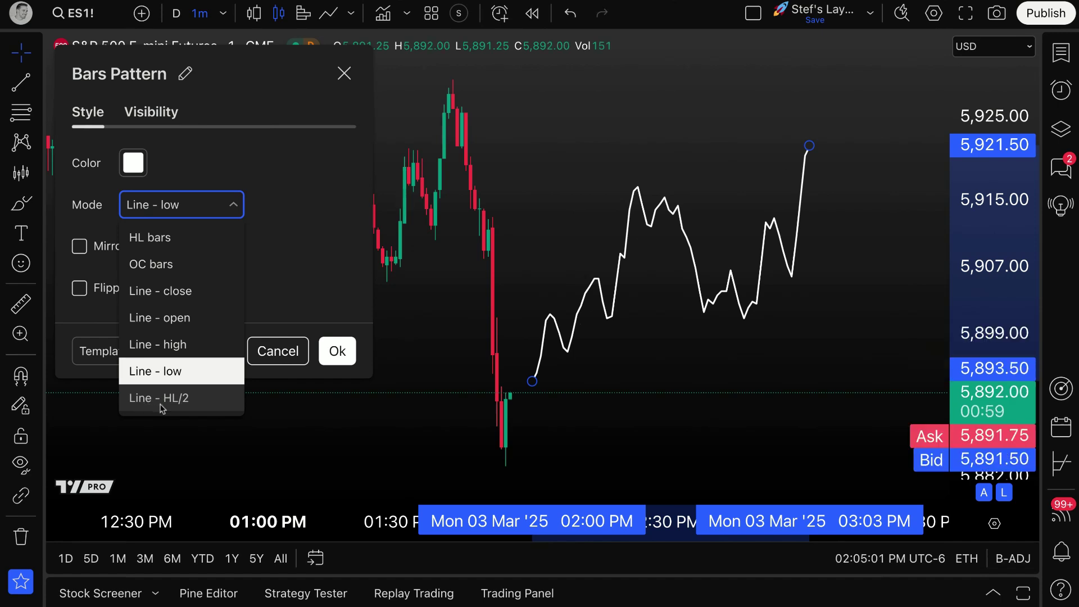
{"action": "left_click", "coordinate": [163, 238]}
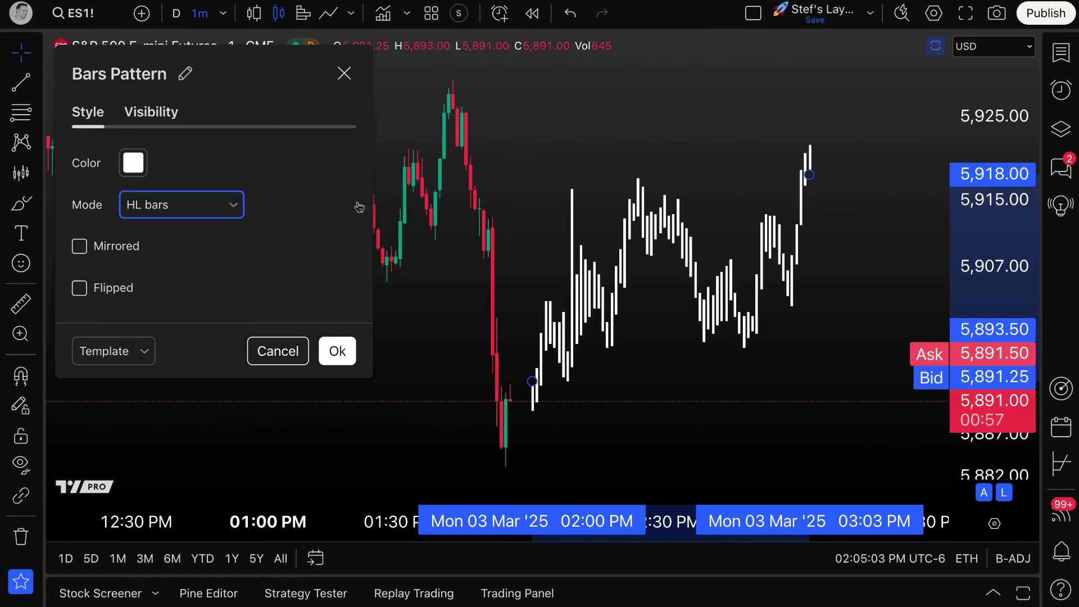
{"action": "left_click", "coordinate": [225, 204]}
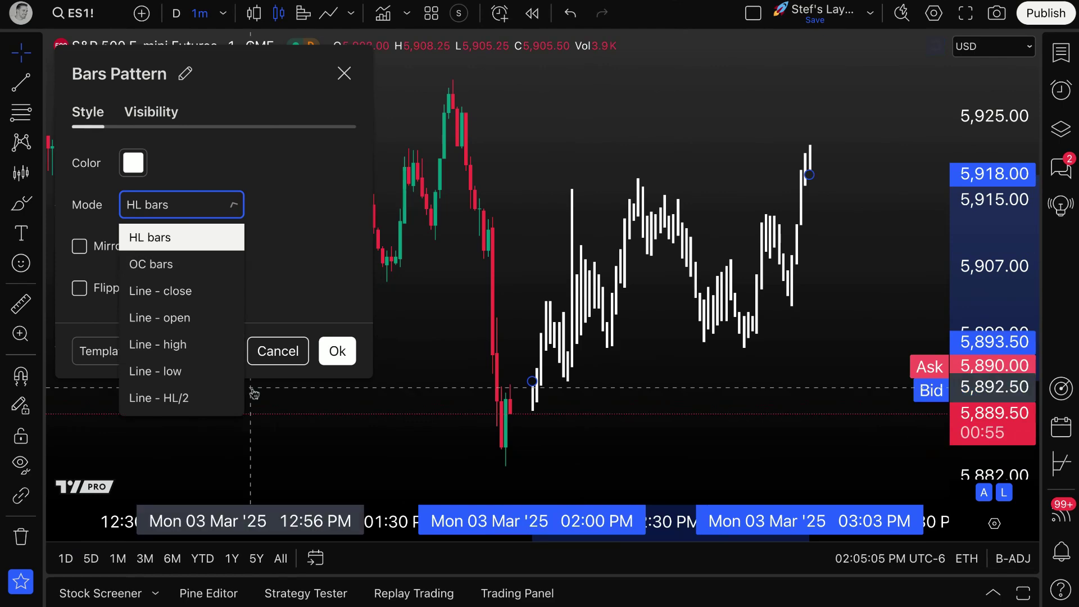
{"action": "left_click", "coordinate": [200, 397]}
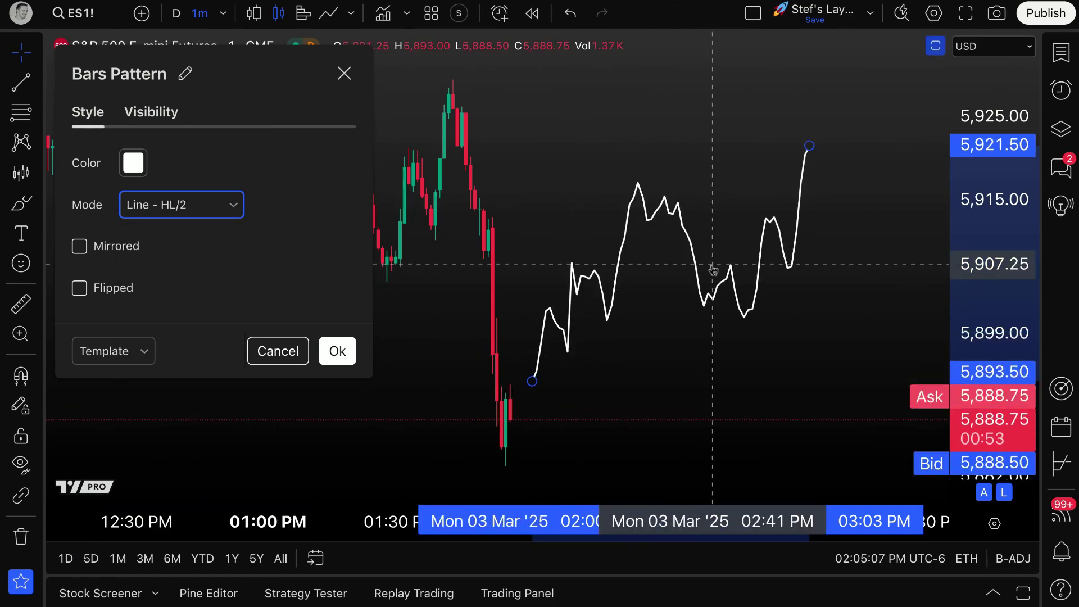
Change the chart type to Line and remove the existing Bars Pattern from the chart.
{"action": "left_click", "coordinate": [328, 13]}
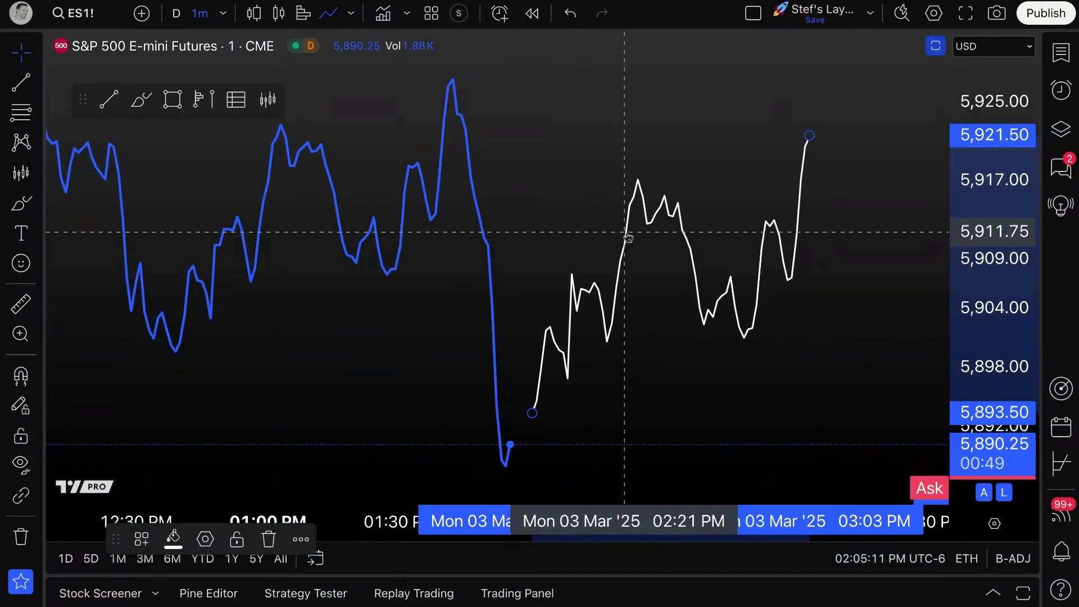
{"action": "key", "text": "Escape"}
{"action": "scroll", "coordinate": [629, 255], "scroll_direction": "down", "scroll_amount": 5}
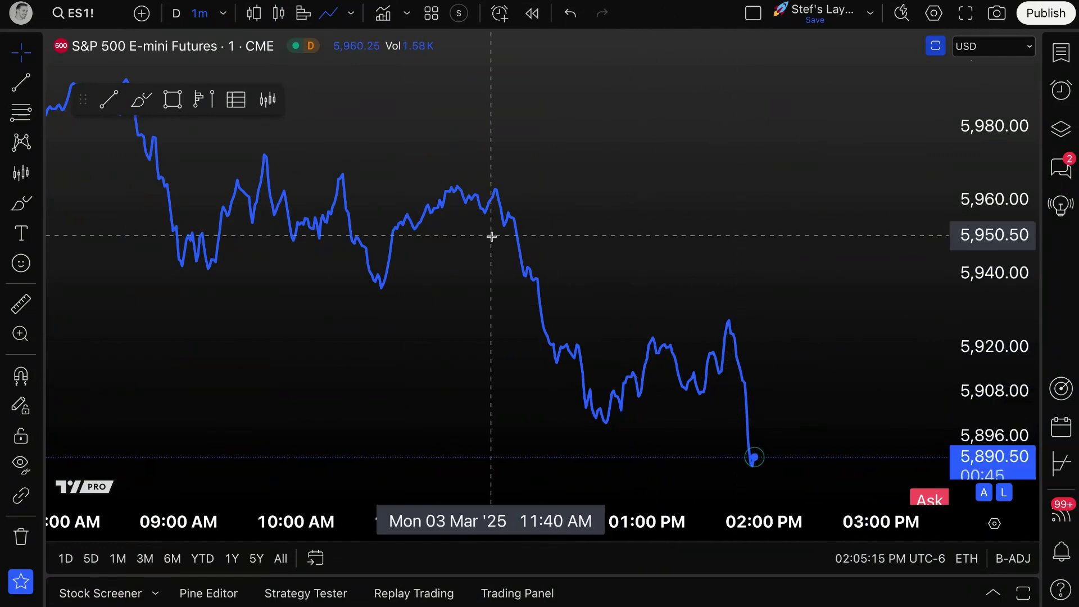
Draw a new Bars Pattern over the sell-off and rebound from about 11:49 AM to about 1:00 PM.
{"action": "left_click", "coordinate": [21, 175]}
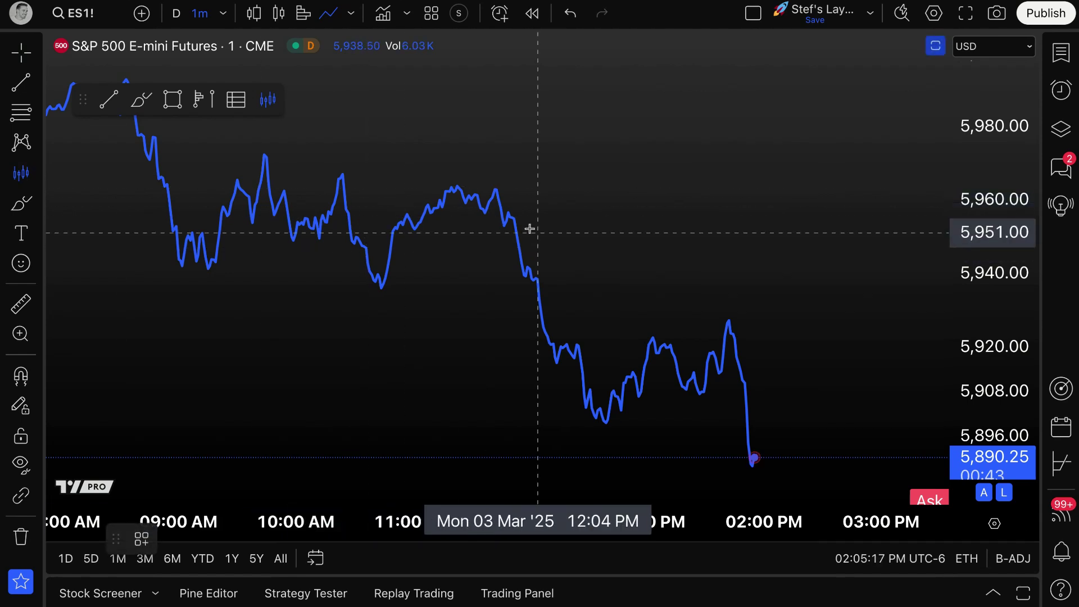
{"action": "left_click", "coordinate": [508, 192]}
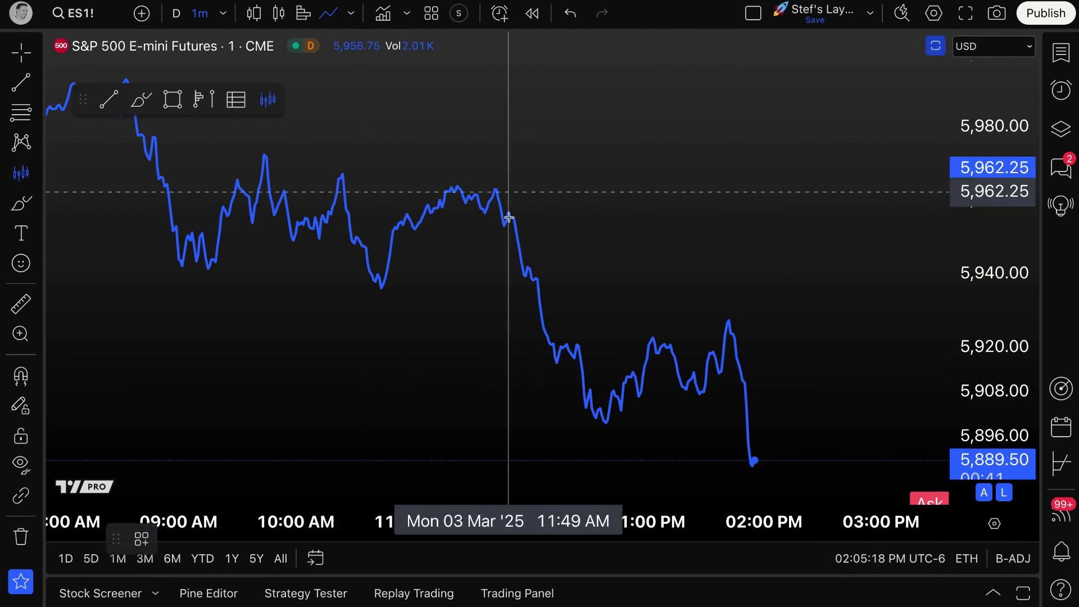
{"action": "left_click", "coordinate": [650, 340]}
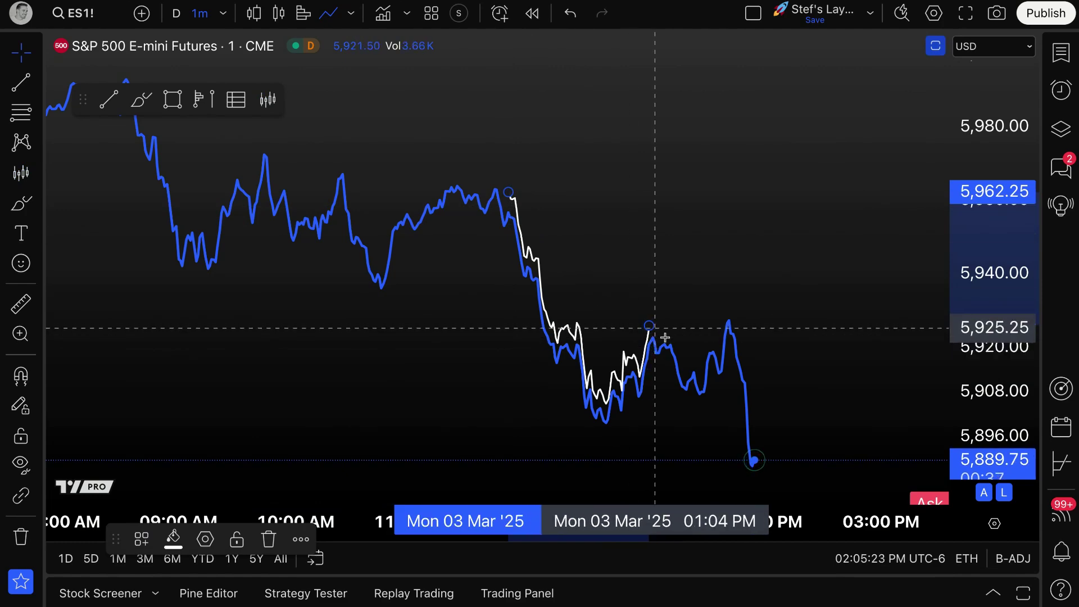
Move the Bars Pattern forward so its start lines up with the latest swing high near 5,927.50, and deselect it.
{"action": "left_click_drag", "start_coordinate": [592, 358], "coordinate": [781, 475]}
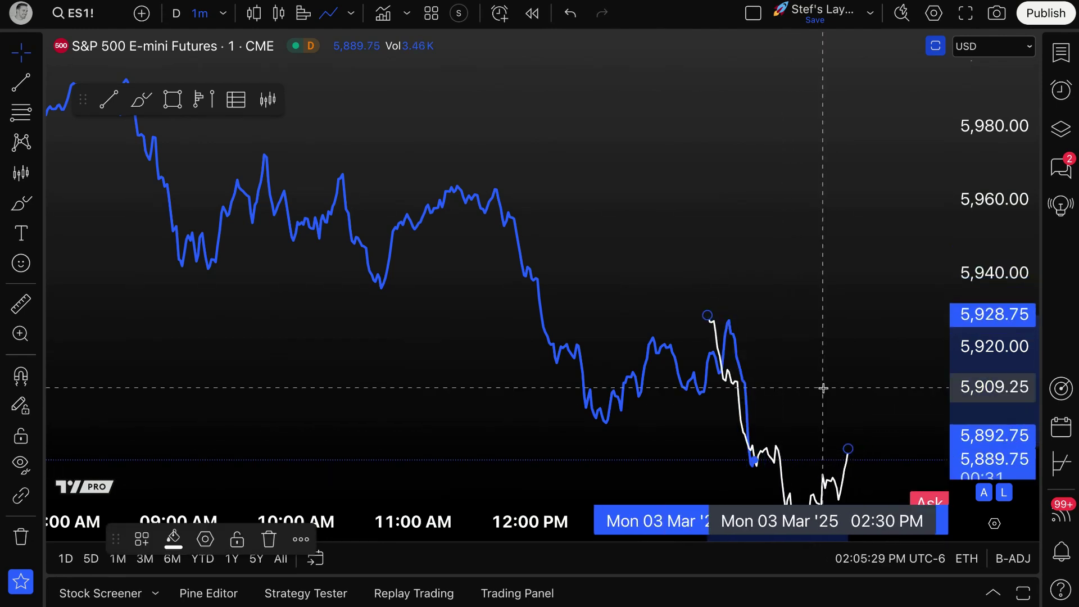
{"action": "scroll", "coordinate": [875, 337], "scroll_direction": "right", "scroll_amount": 5}
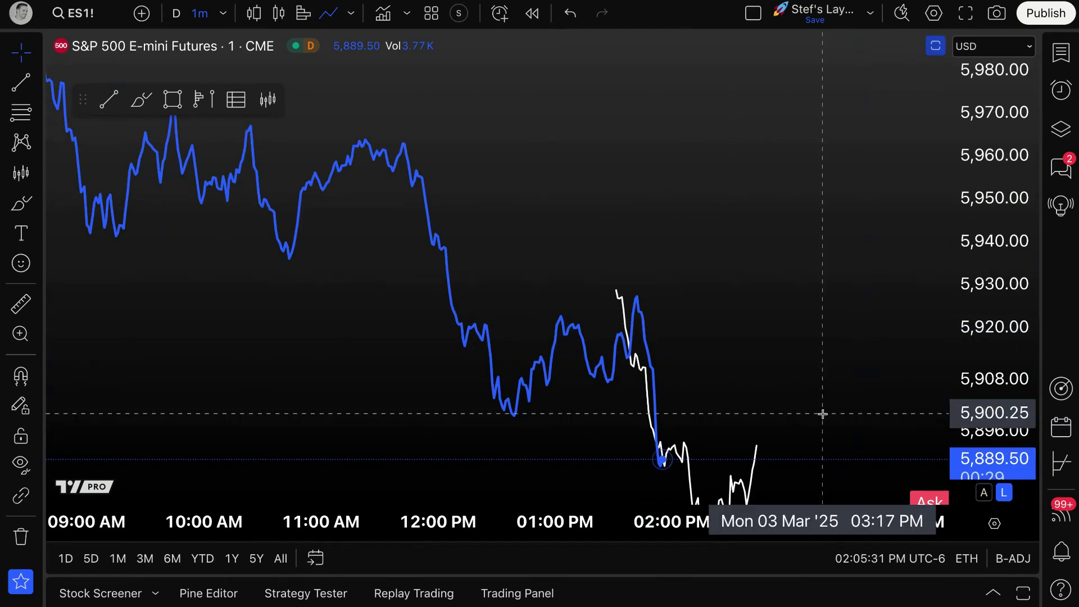
{"action": "left_click_drag", "start_coordinate": [822, 414], "coordinate": [819, 258]}
{"action": "scroll", "coordinate": [591, 227], "scroll_direction": "right", "scroll_amount": 2}
{"action": "left_click_drag", "start_coordinate": [613, 239], "coordinate": [625, 238]}
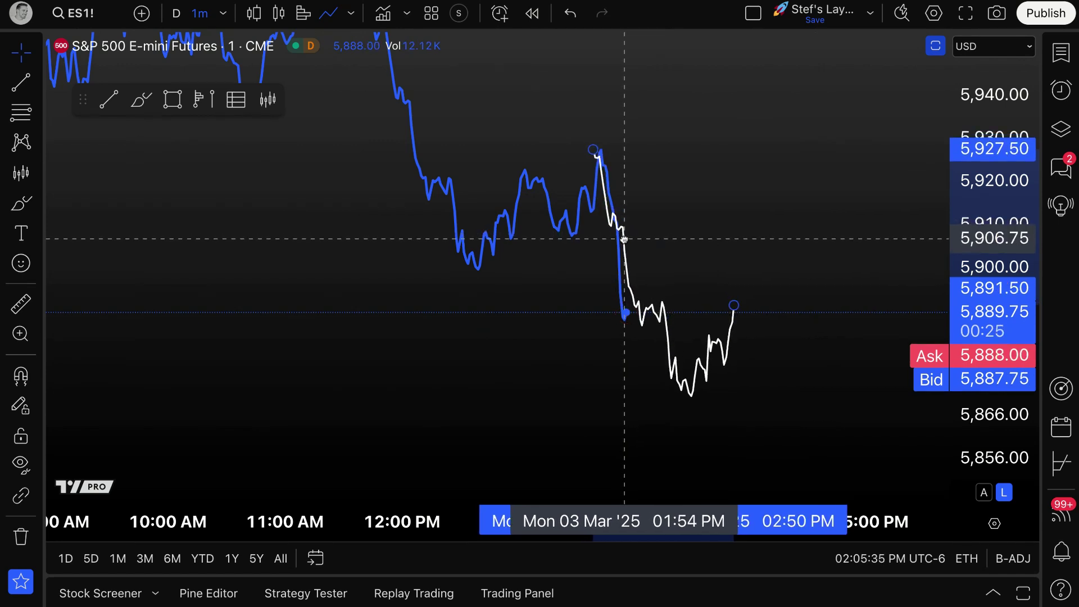
{"action": "left_click", "coordinate": [695, 245]}
Trace the price decline and its projected continuation with the Brush, and undo the stroke.
{"action": "left_click", "coordinate": [141, 100]}
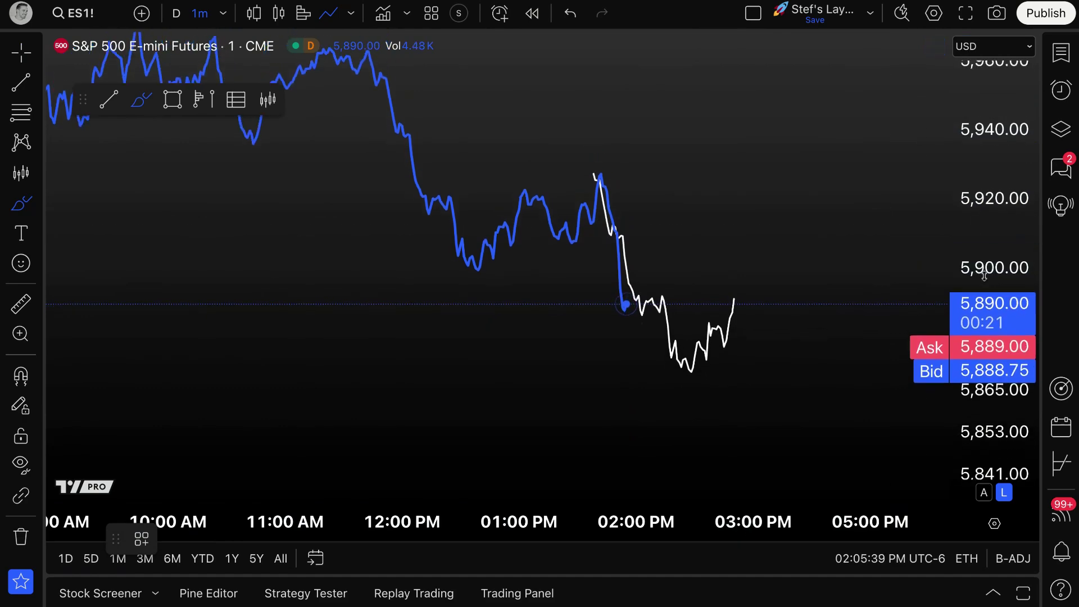
{"action": "mouse_move", "coordinate": [375, 89]}
{"action": "left_mouse_down"}
{"action": "mouse_move", "coordinate": [465, 262]}
{"action": "mouse_move", "coordinate": [535, 240]}
{"action": "mouse_move", "coordinate": [596, 196]}
{"action": "mouse_move", "coordinate": [677, 357]}
{"action": "mouse_move", "coordinate": [740, 300]}
{"action": "mouse_move", "coordinate": [824, 371]}
{"action": "mouse_move", "coordinate": [890, 451]}
{"action": "left_mouse_up"}
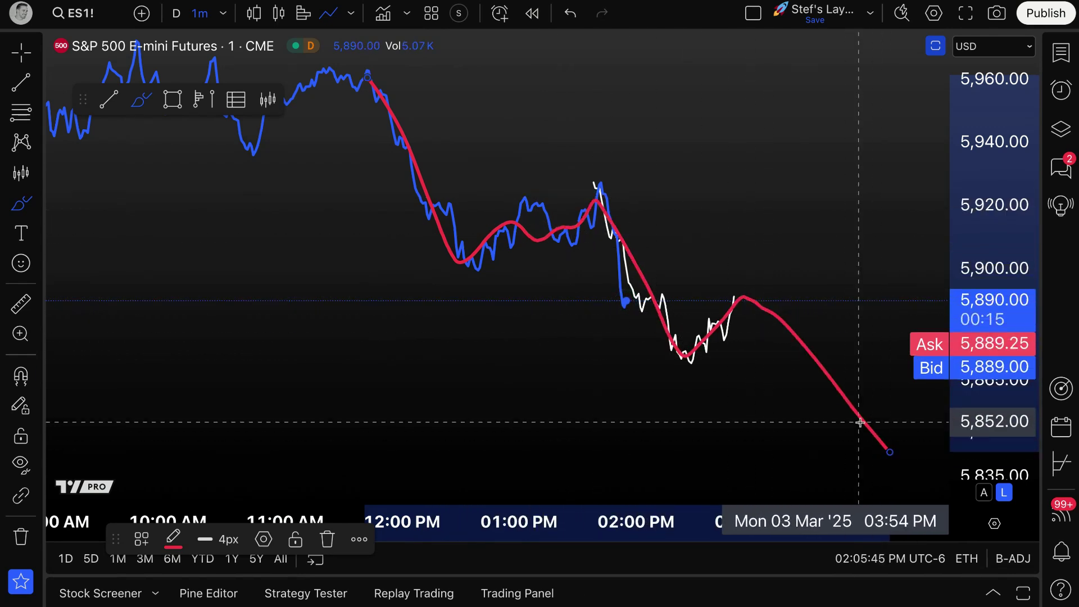
{"action": "key", "text": "ctrl+z"}
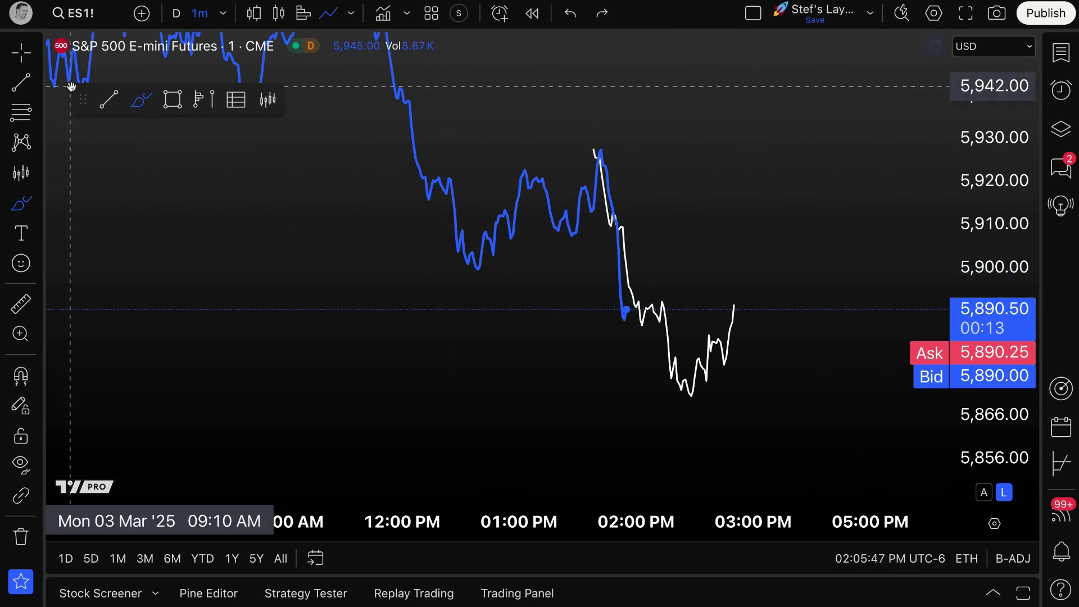
{"action": "left_click", "coordinate": [20, 56]}
Circle the projection's sideways section and trace its dip and rebound with the Brush, and undo the strokes.
{"action": "scroll", "coordinate": [843, 270], "scroll_direction": "up", "scroll_amount": 3}
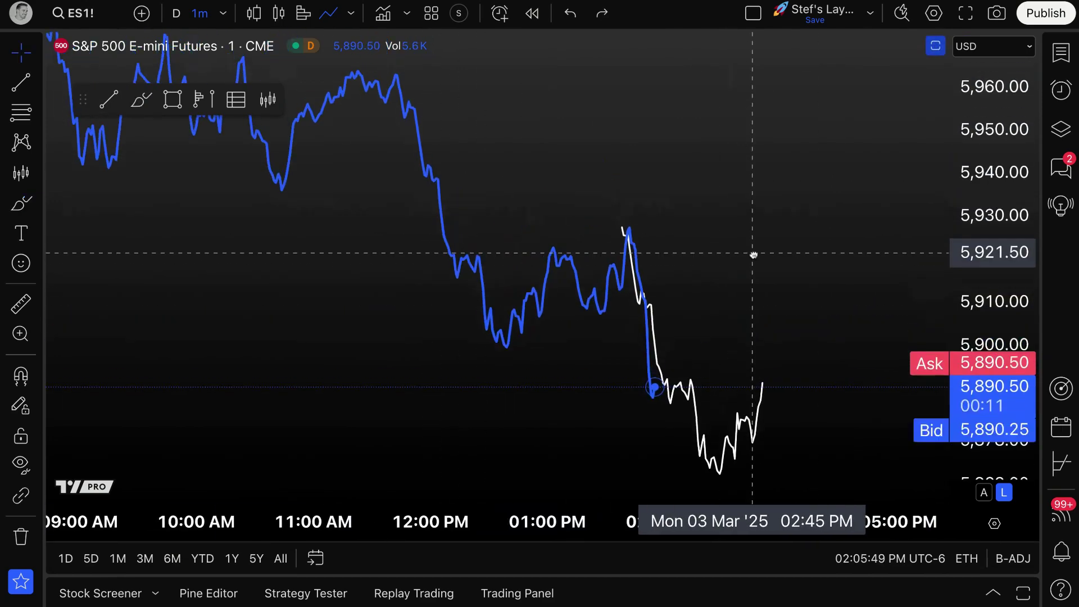
{"action": "left_click_drag", "start_coordinate": [984, 201], "coordinate": [984, 241]}
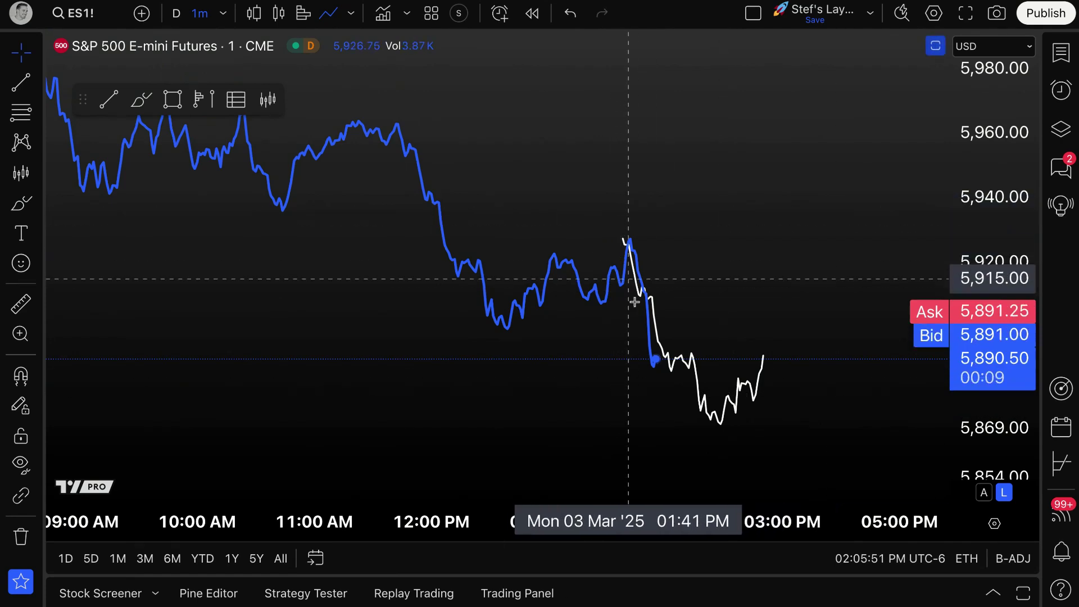
{"action": "left_click", "coordinate": [21, 203]}
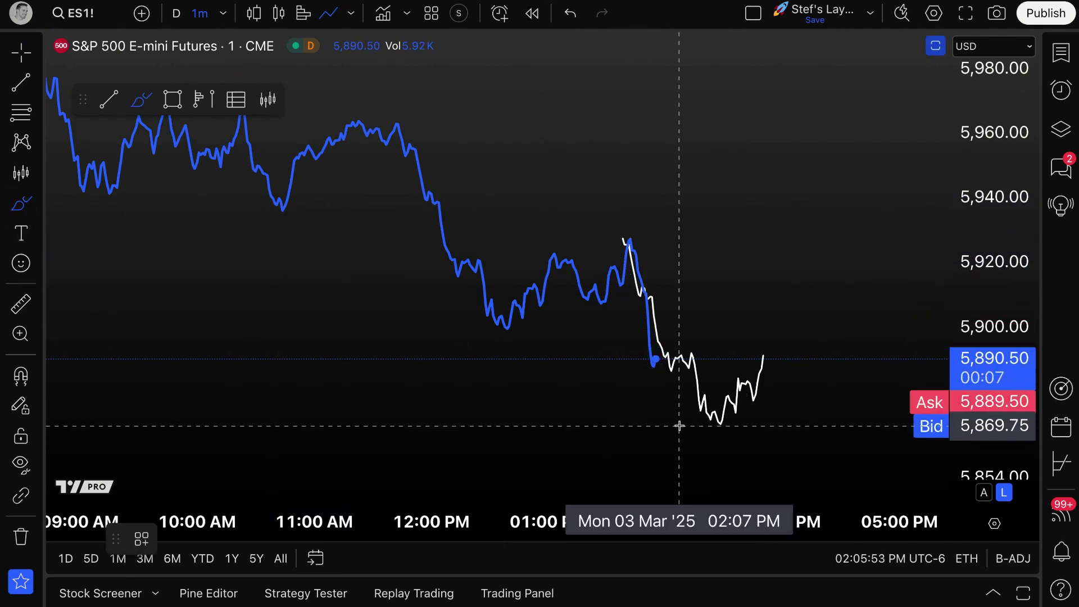
{"action": "mouse_move", "coordinate": [686, 350]}
{"action": "left_mouse_down"}
{"action": "mouse_move", "coordinate": [648, 350]}
{"action": "mouse_move", "coordinate": [706, 353]}
{"action": "left_mouse_up"}
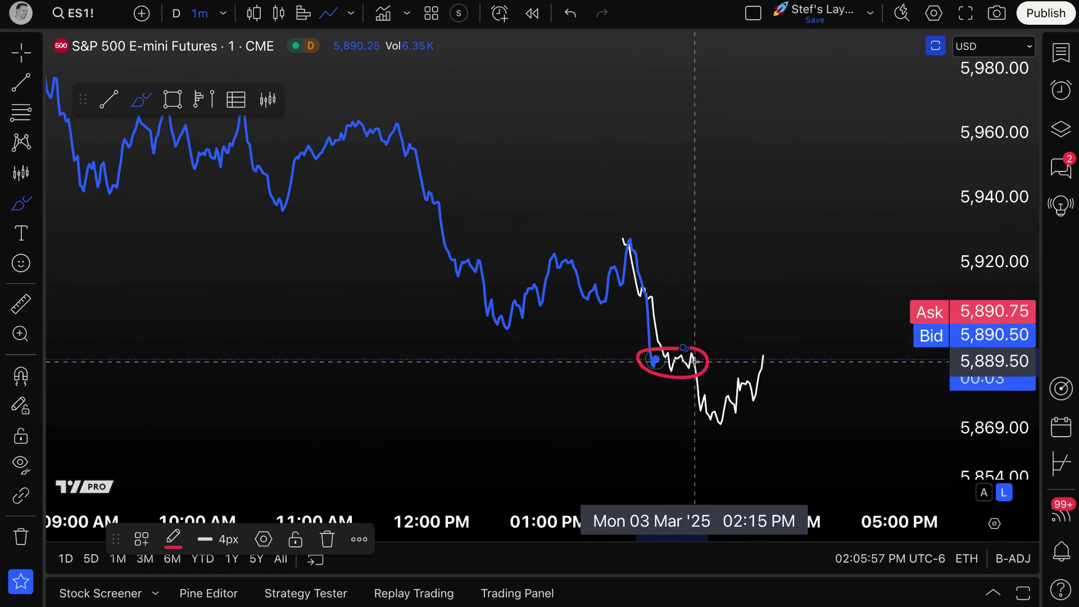
{"action": "mouse_move", "coordinate": [715, 417]}
{"action": "left_mouse_down"}
{"action": "mouse_move", "coordinate": [734, 418]}
{"action": "mouse_move", "coordinate": [752, 355]}
{"action": "mouse_move", "coordinate": [774, 382]}
{"action": "left_mouse_up"}
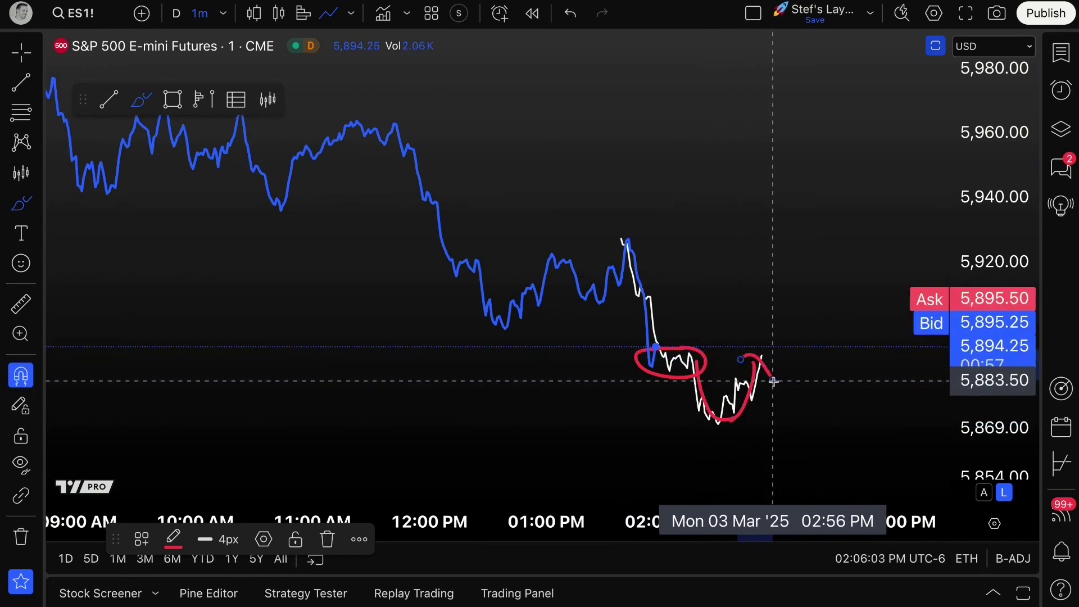
{"action": "key", "text": "ctrl+z"}
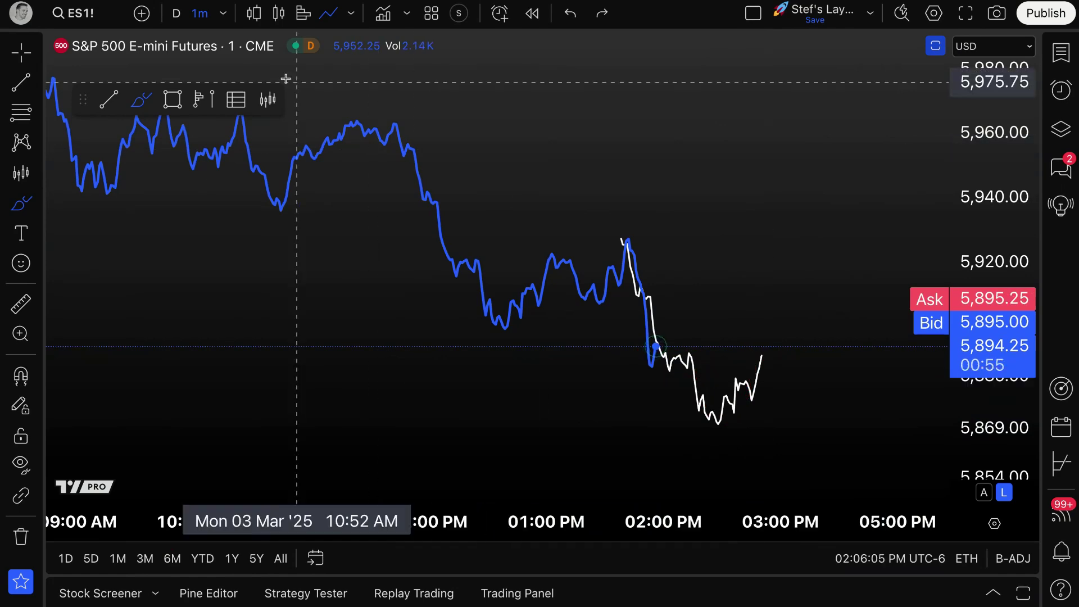
{"action": "left_click", "coordinate": [22, 53]}
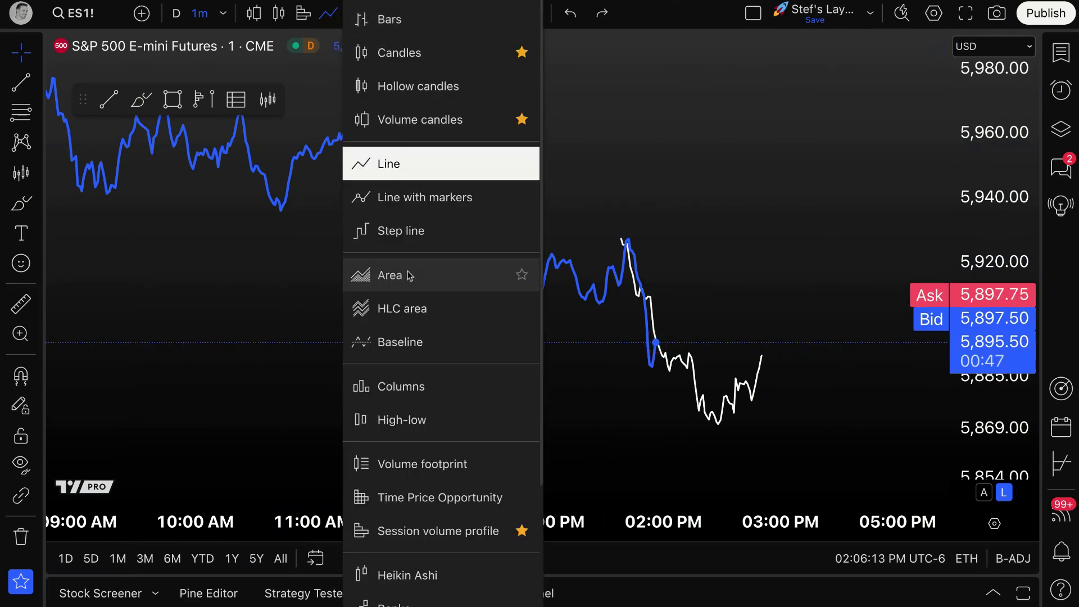
Change the chart type to Area and set the Bars Pattern's mode to Line - close.
{"action": "left_click", "coordinate": [388, 275]}
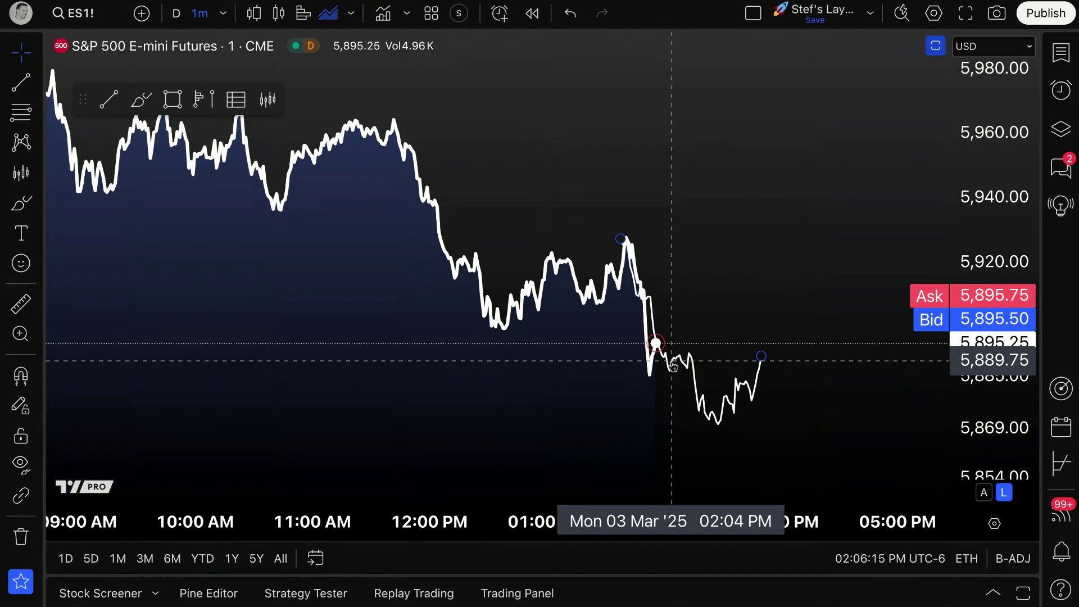
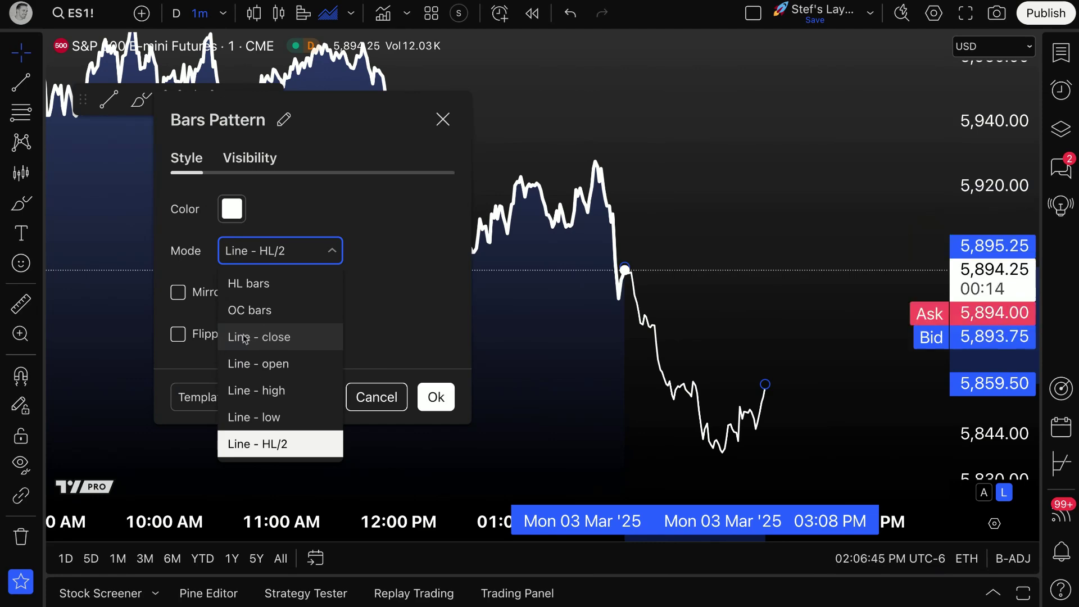
{"action": "left_click", "coordinate": [248, 337]}
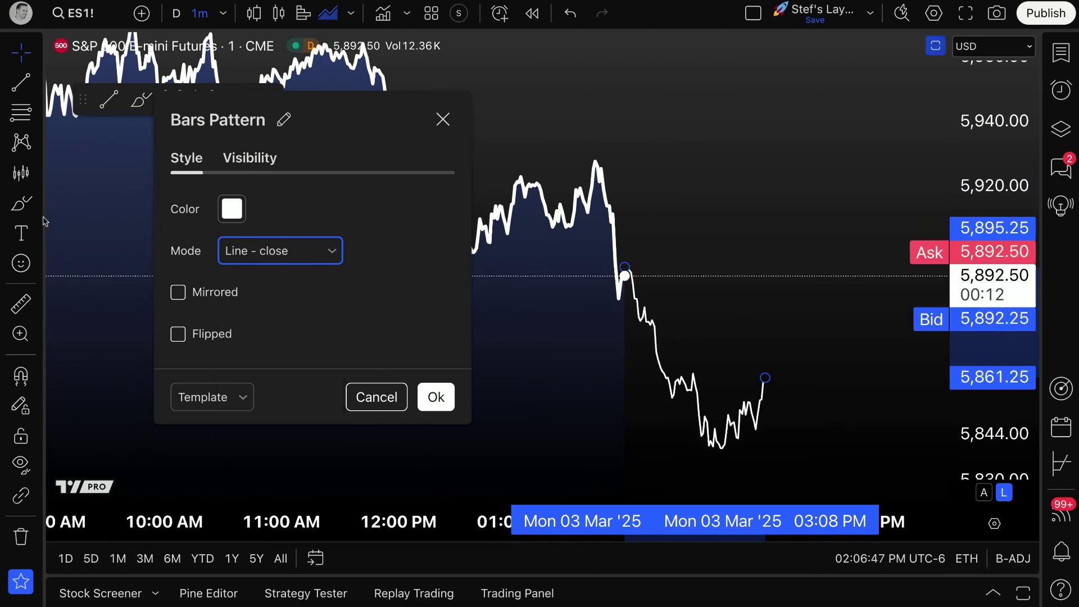
Mark the first points of the projected line beside the current price with the Brush, and undo the marks.
{"action": "left_click", "coordinate": [23, 207]}
{"action": "left_click_drag", "start_coordinate": [631, 270], "coordinate": [633, 305]}
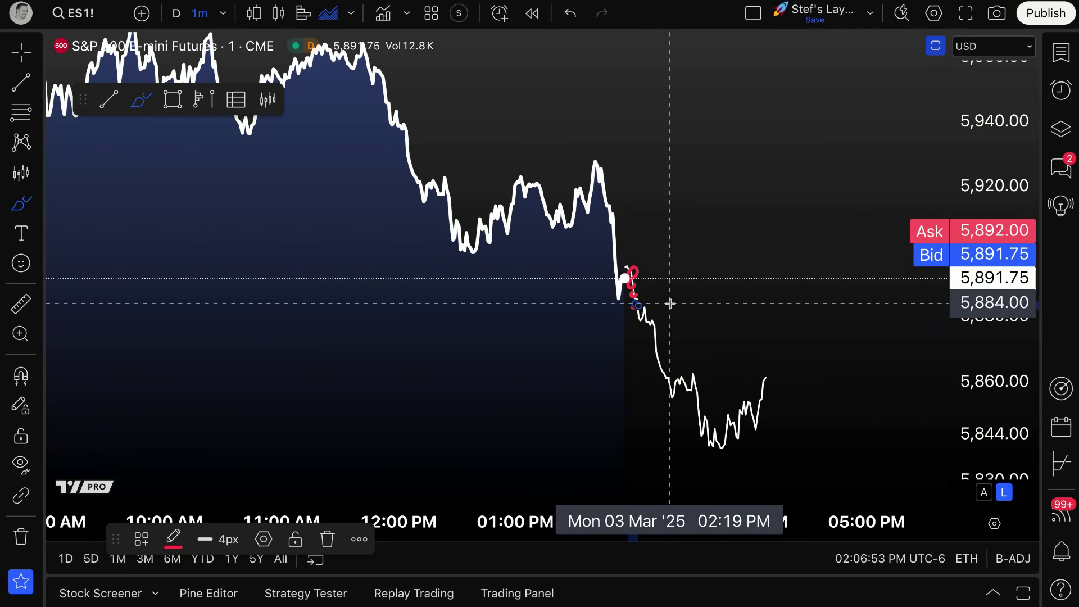
{"action": "key", "text": "super+z"}
{"action": "key", "text": "super+z"}
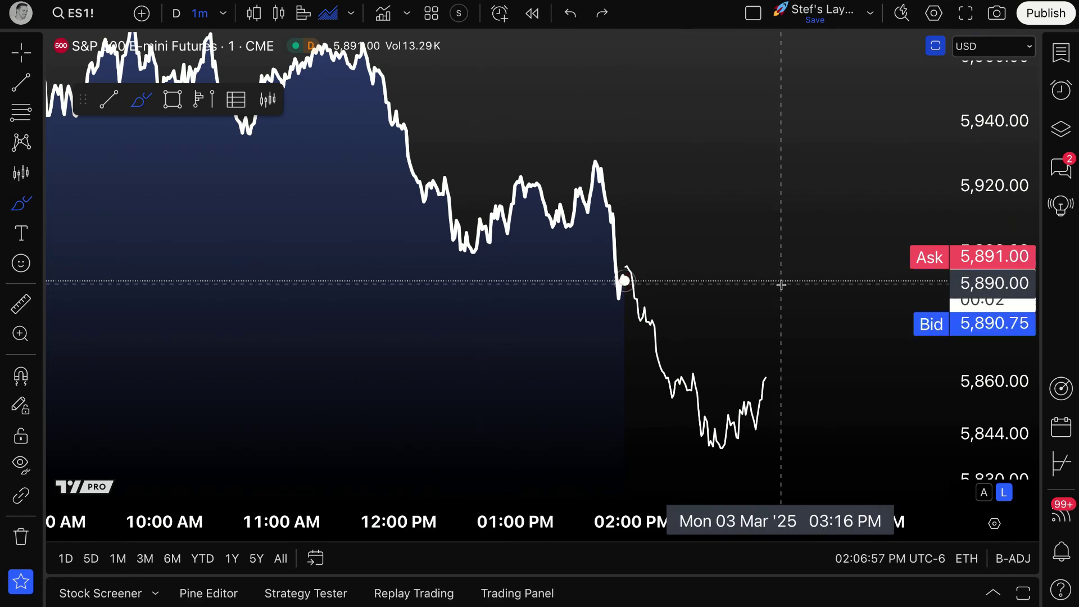
{"action": "left_click", "coordinate": [21, 53]}
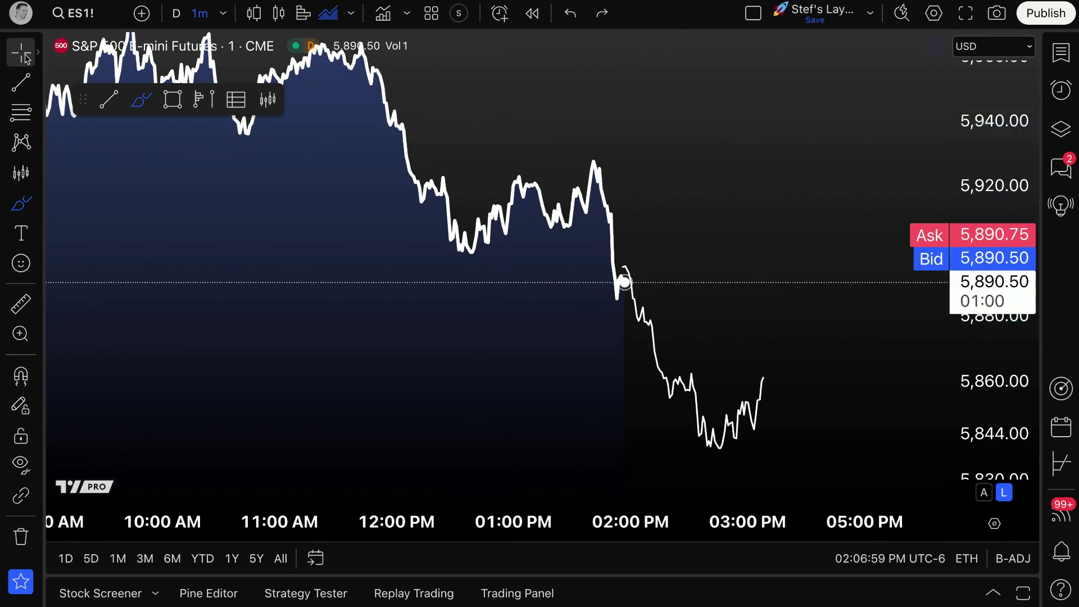
Switch the chart to the daily timeframe and turn on automatic price scaling, focusing on the latest months.
{"action": "left_click", "coordinate": [176, 13]}
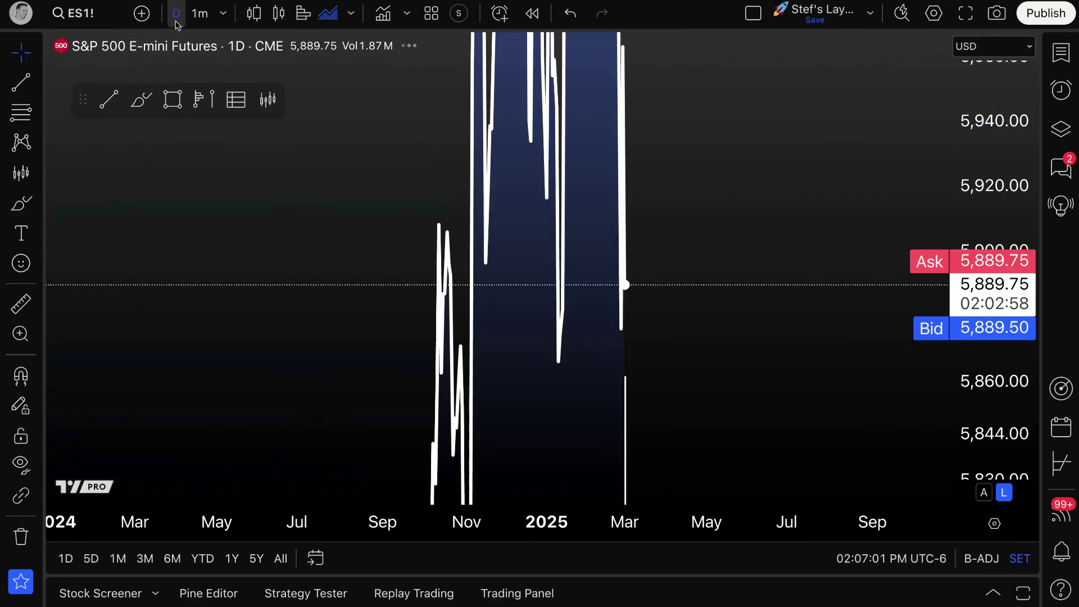
{"action": "left_click", "coordinate": [984, 492]}
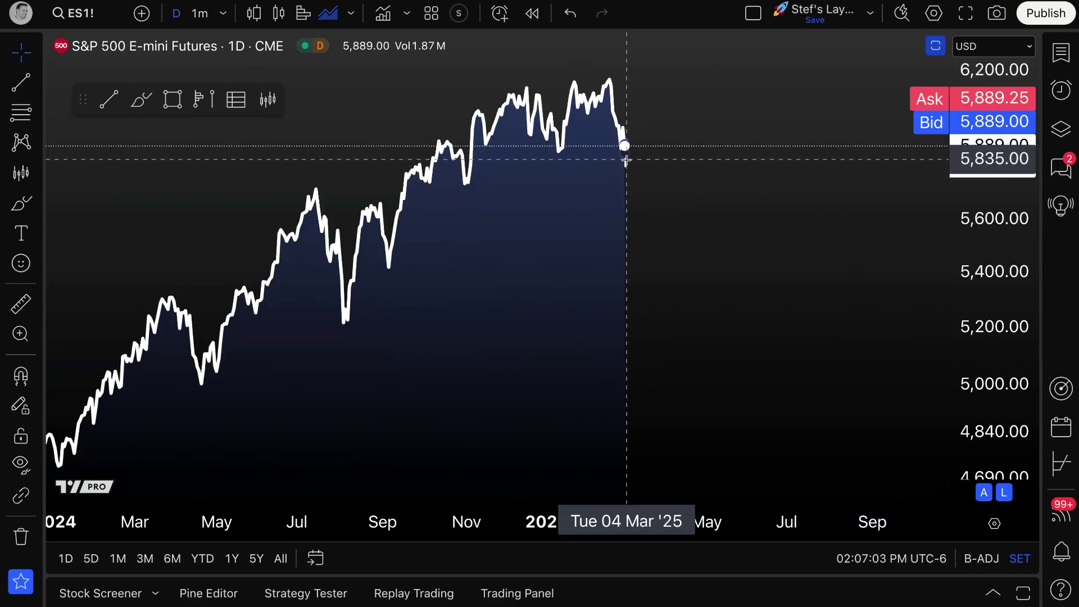
{"action": "scroll", "coordinate": [568, 337], "scroll_direction": "up", "scroll_amount": 6}
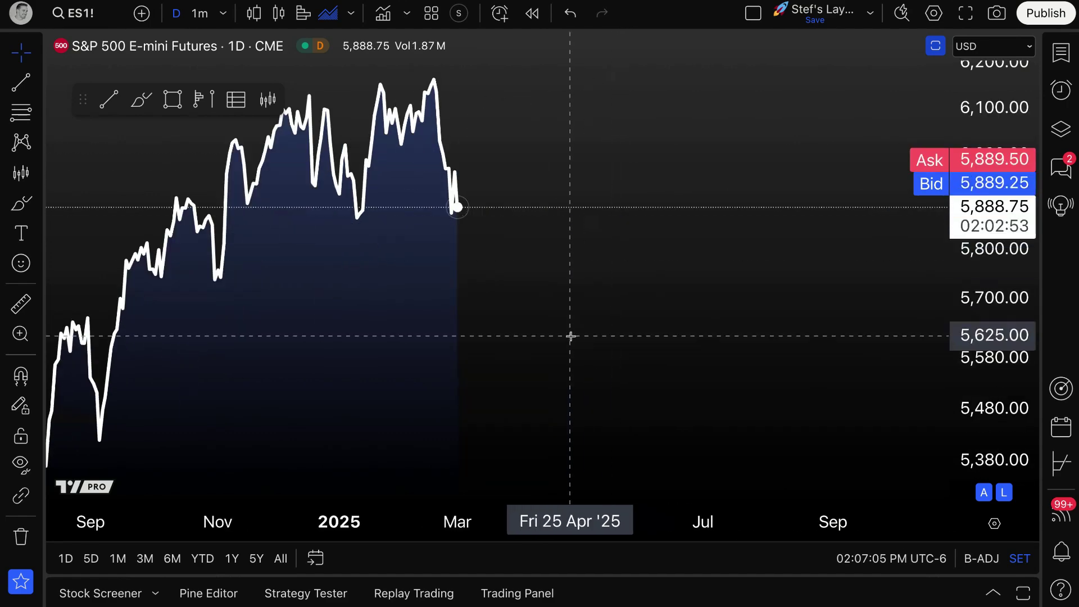
Copy the decline from the February 2025 peak to the latest close with Bars Pattern and move the copy beside the current price.
{"action": "left_click_drag", "start_coordinate": [340, 372], "coordinate": [665, 354]}
{"action": "left_click", "coordinate": [21, 172]}
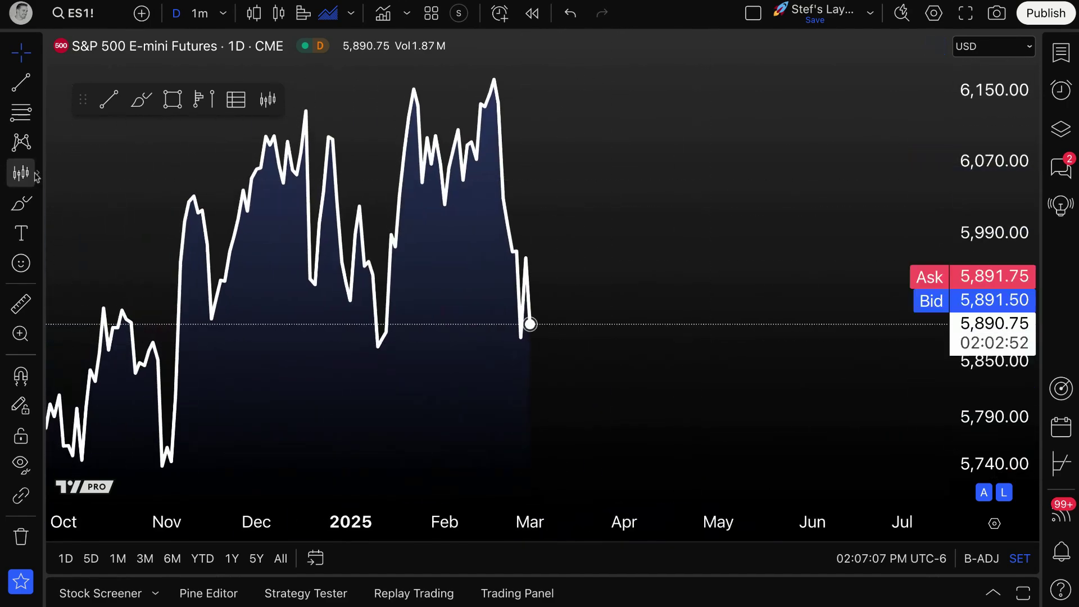
{"action": "left_click", "coordinate": [494, 57]}
{"action": "left_click", "coordinate": [530, 298]}
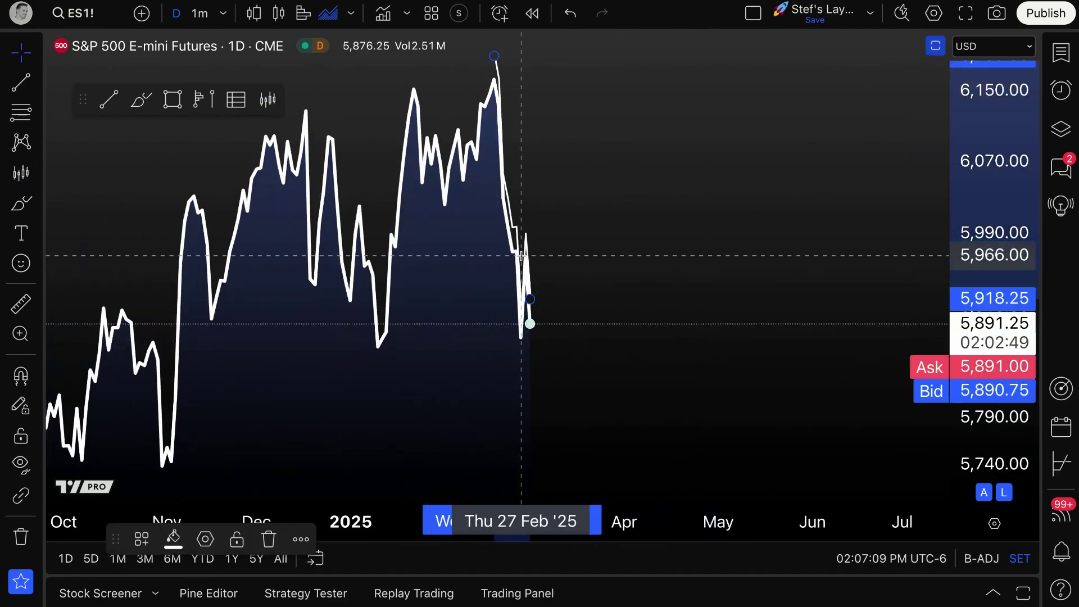
{"action": "left_click_drag", "start_coordinate": [509, 207], "coordinate": [539, 411]}
{"action": "left_click_drag", "start_coordinate": [593, 378], "coordinate": [735, 369]}
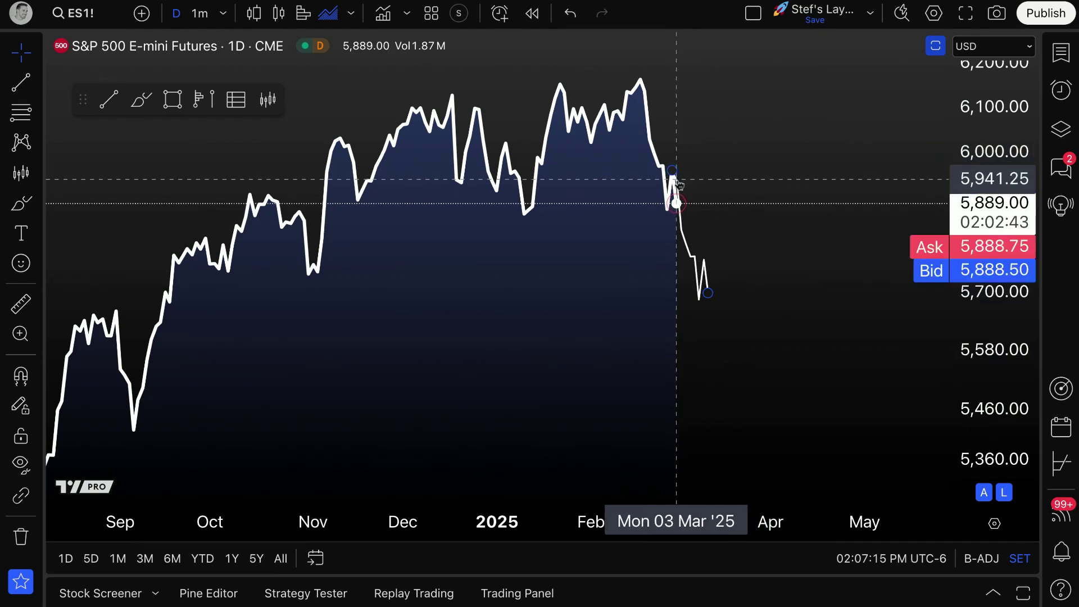
Set the projection's mode to Line - high and reposition it to start at the latest price point.
{"action": "double_click", "coordinate": [685, 241]}
{"action": "left_click_drag", "start_coordinate": [568, 166], "coordinate": [380, 121]}
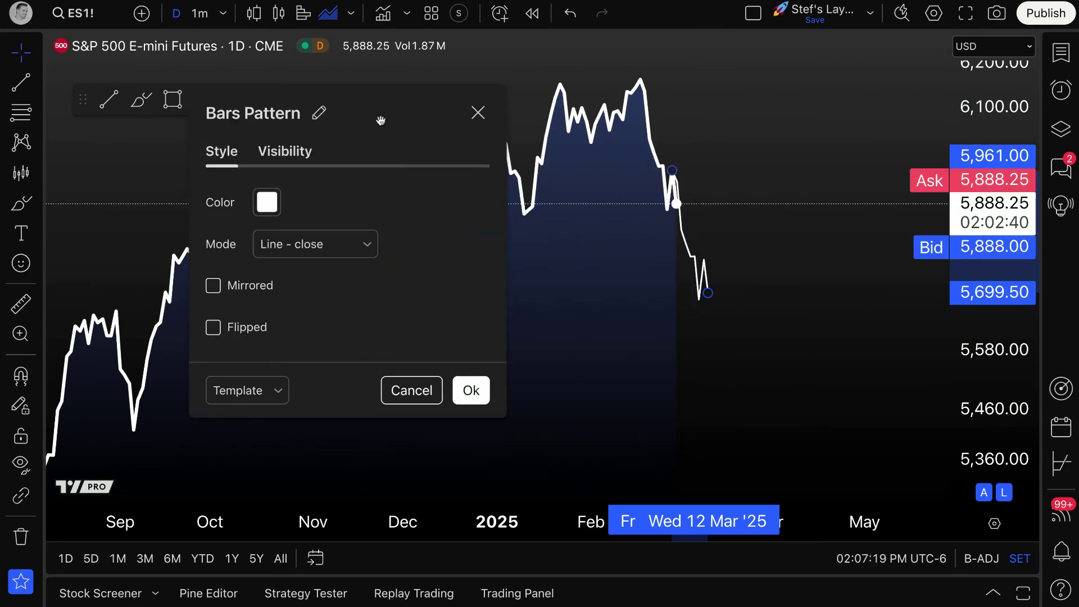
{"action": "left_click", "coordinate": [335, 252]}
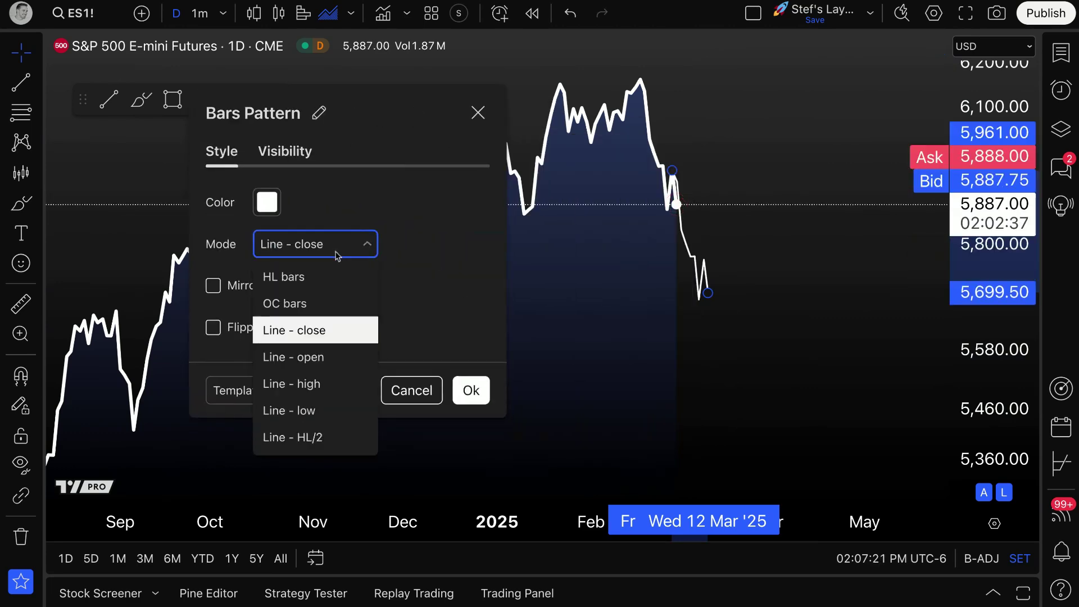
{"action": "left_click", "coordinate": [329, 386]}
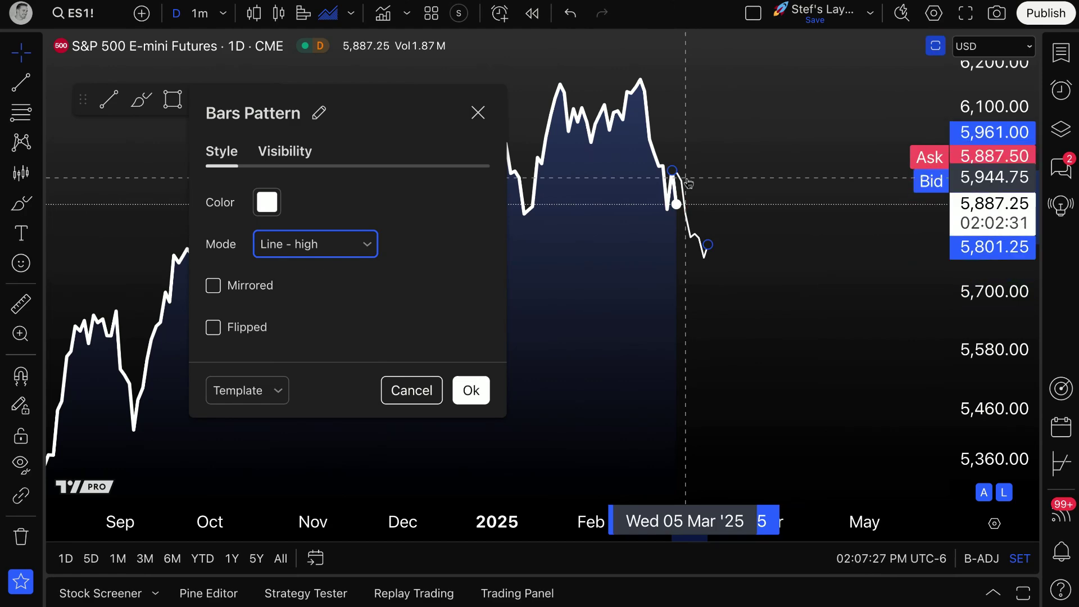
{"action": "mouse_move", "coordinate": [682, 182]}
{"action": "left_mouse_down"}
{"action": "mouse_move", "coordinate": [748, 181]}
{"action": "mouse_move", "coordinate": [687, 227]}
{"action": "left_mouse_up"}
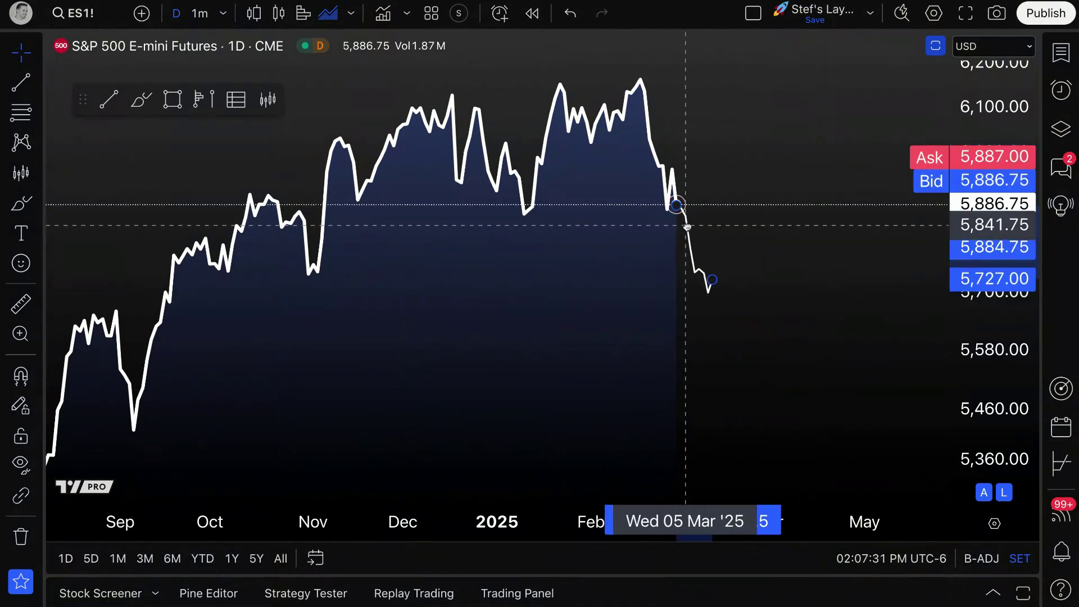
Change the futures projection's mode to Line - HL/2.
{"action": "double_click", "coordinate": [686, 226]}
{"action": "left_click", "coordinate": [494, 302]}
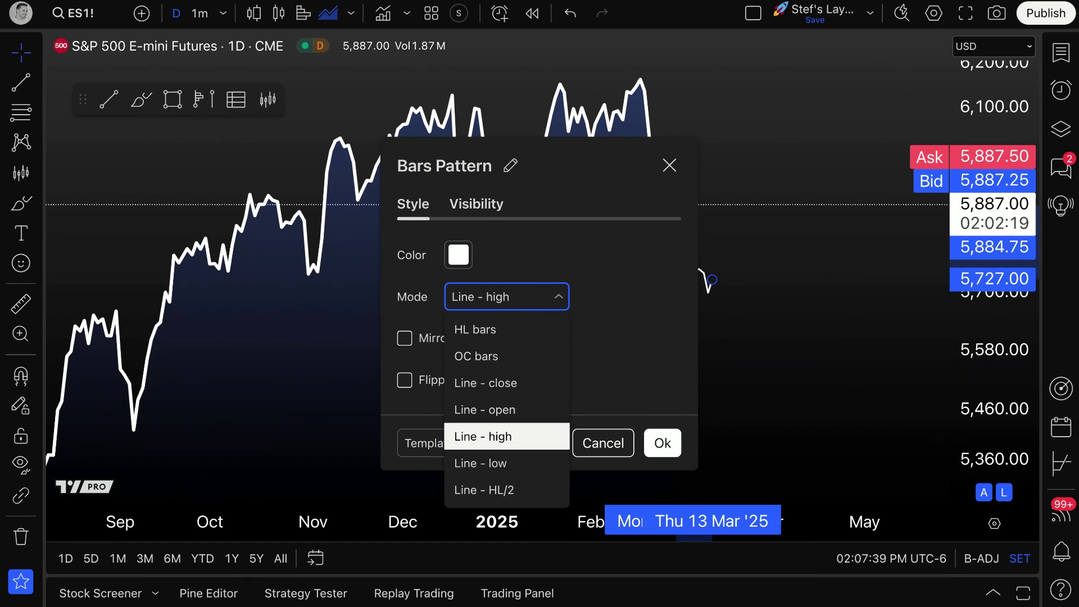
{"action": "left_click", "coordinate": [503, 498]}
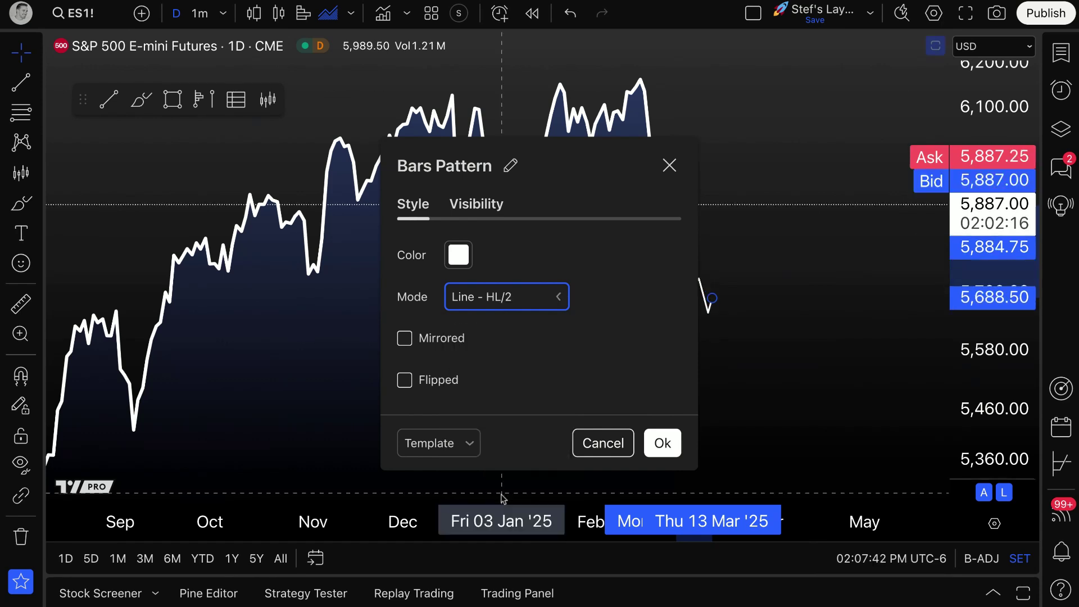
{"action": "left_click", "coordinate": [670, 164]}
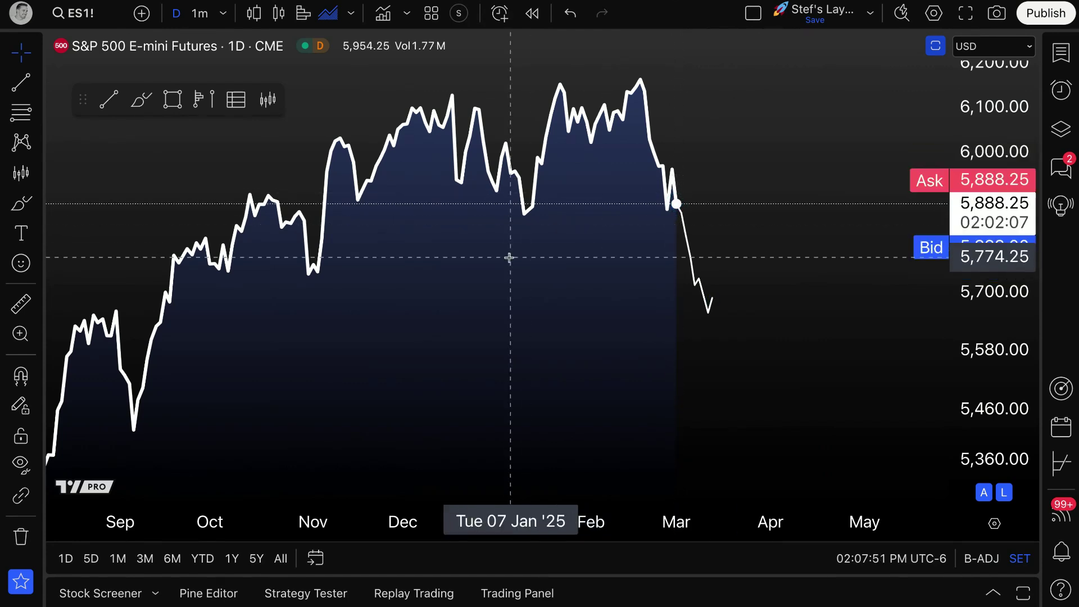
Switch the chart's symbol to BTCUSD, the Bitcoin All Time History Index.
{"action": "left_click", "coordinate": [84, 13]}
{"action": "type", "text": "BTCUSD"}
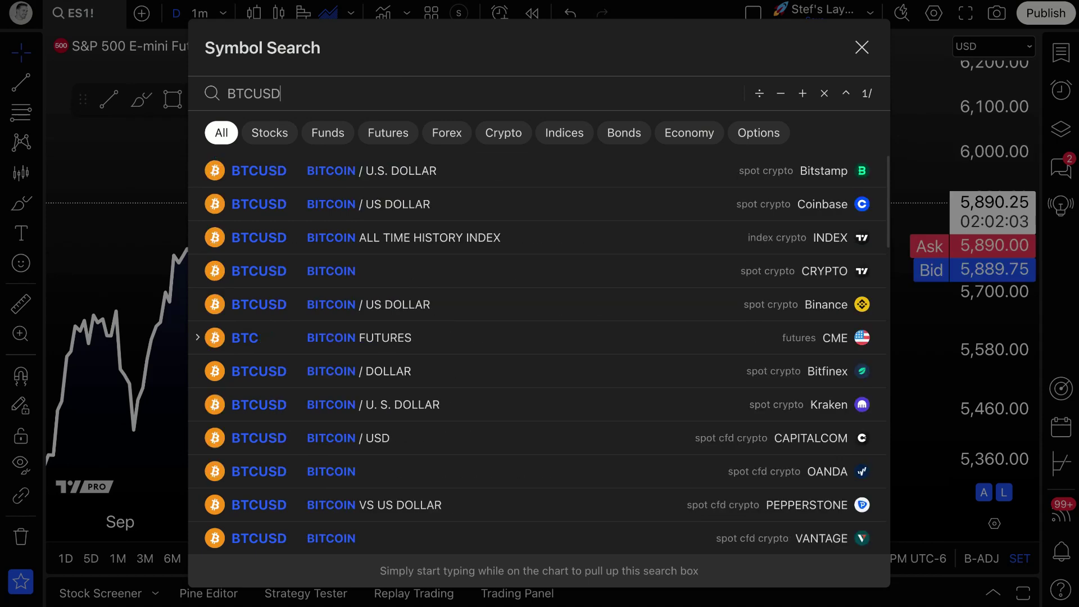
{"action": "left_click", "coordinate": [433, 237]}
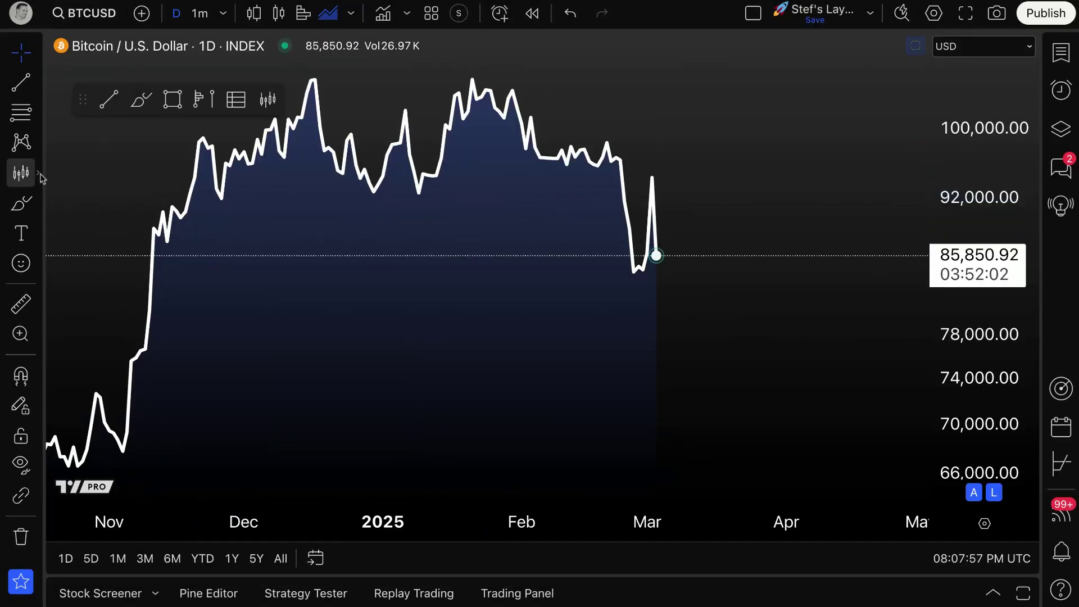
Copy Bitcoin's move from the January 2025 peak to the latest close with Bars Pattern and place it starting at 3 March 2025.
{"action": "left_click", "coordinate": [39, 178]}
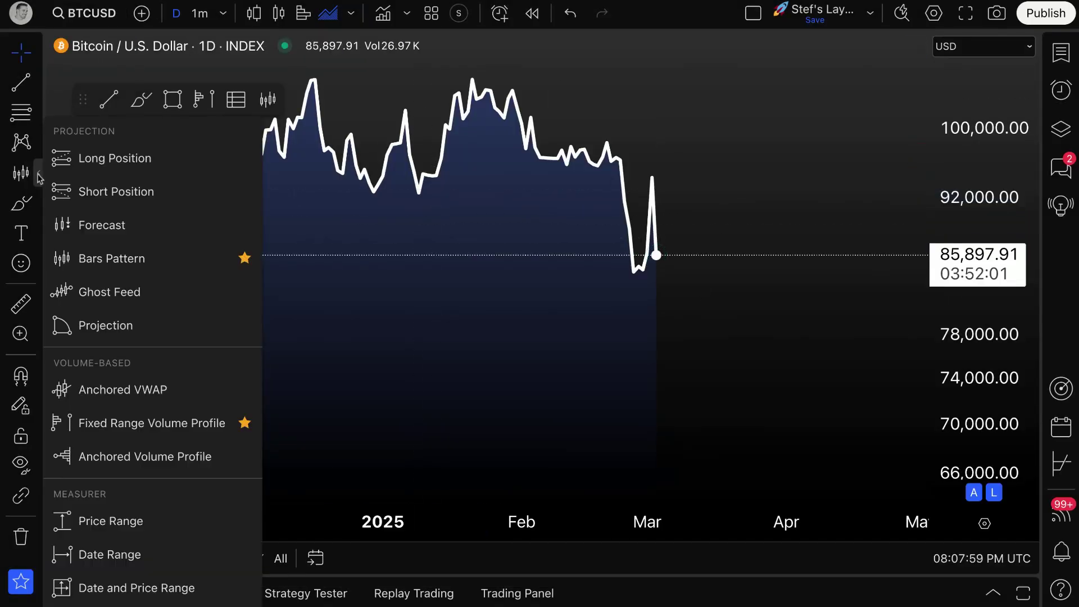
{"action": "left_click", "coordinate": [112, 259]}
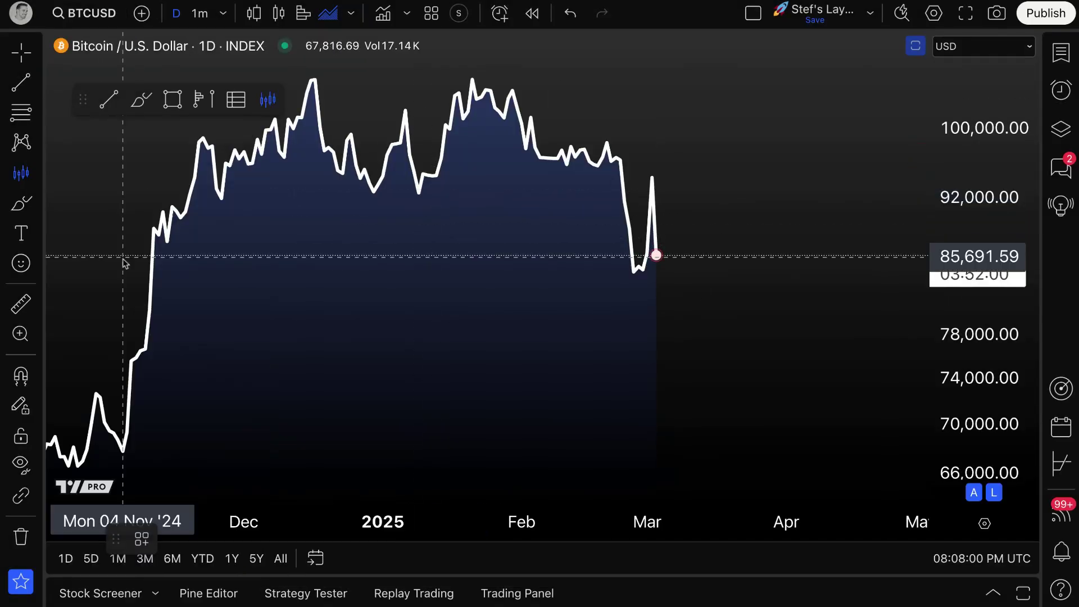
{"action": "left_click", "coordinate": [472, 81]}
{"action": "left_click", "coordinate": [656, 168]}
{"action": "left_click_drag", "start_coordinate": [544, 98], "coordinate": [723, 302]}
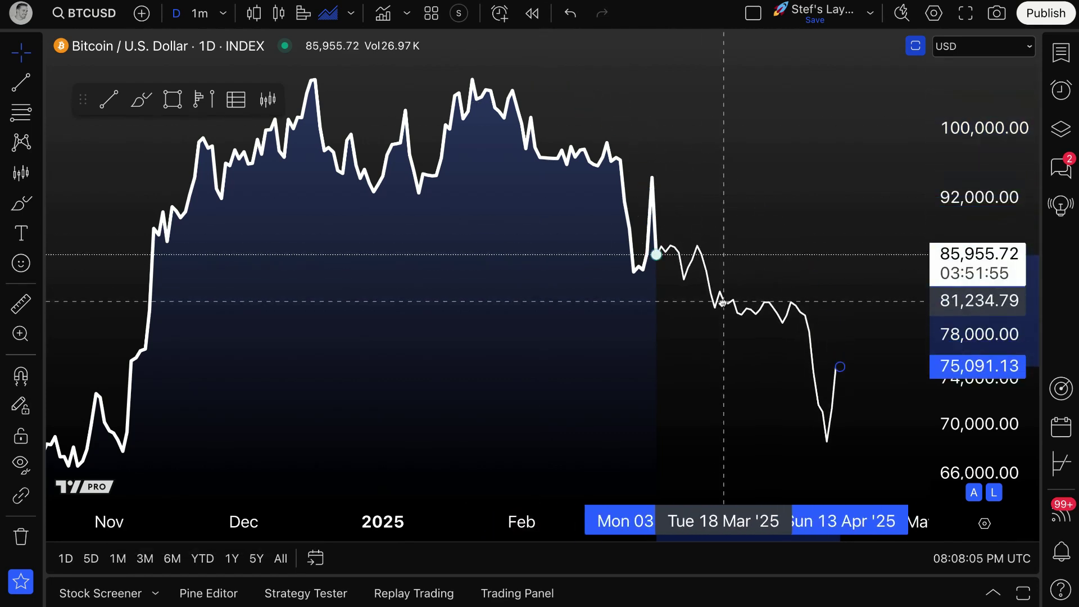
{"action": "left_click", "coordinate": [725, 325]}
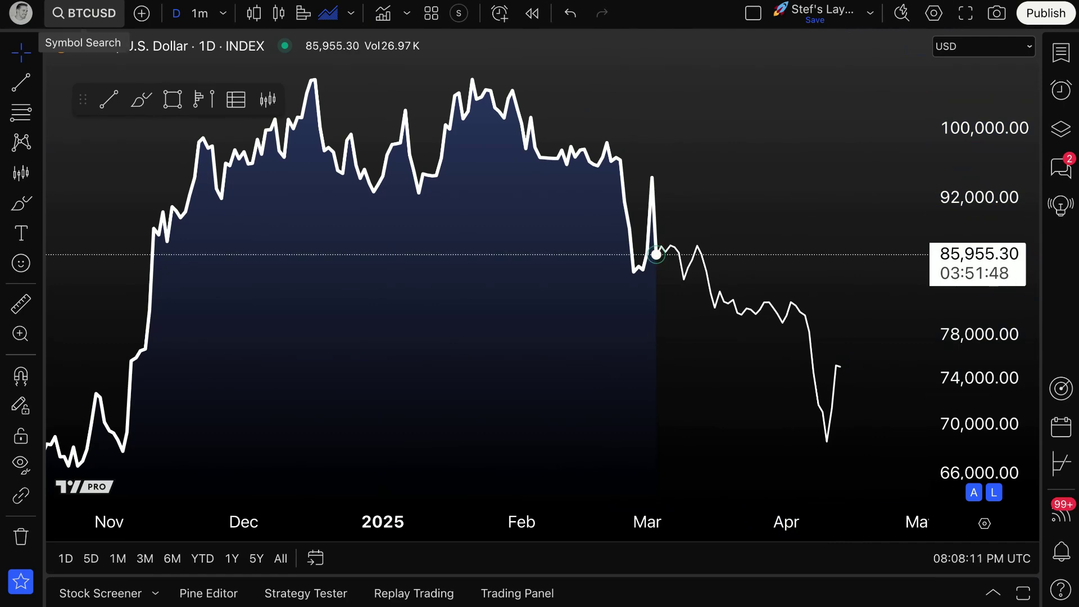
Change the Bitcoin chart from Area to candles and on to Bars, and delete the line projection.
{"action": "left_click", "coordinate": [37, 173]}
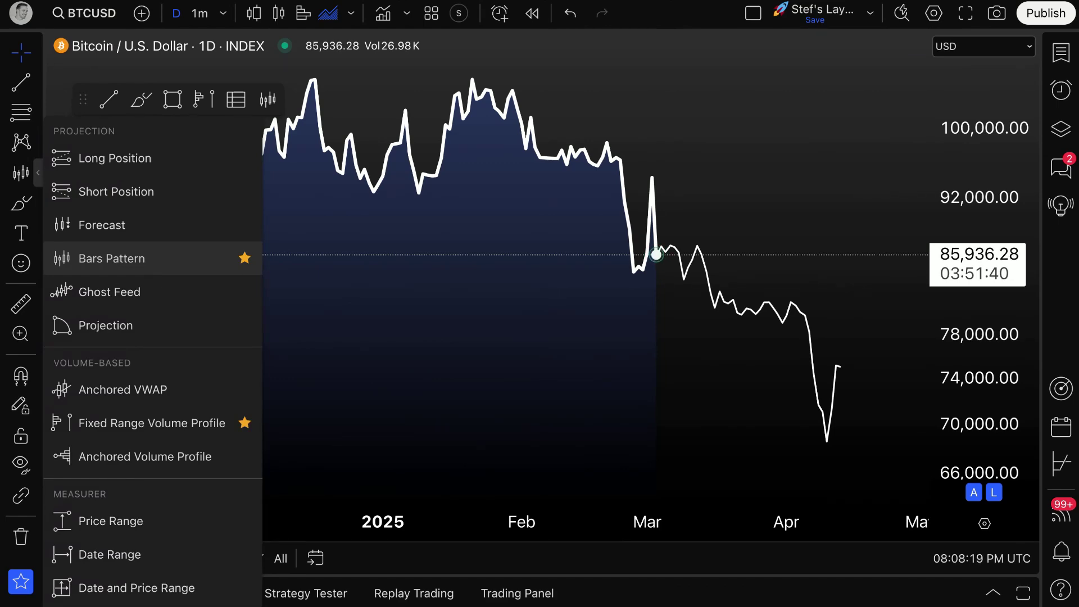
{"action": "left_click", "coordinate": [279, 12]}
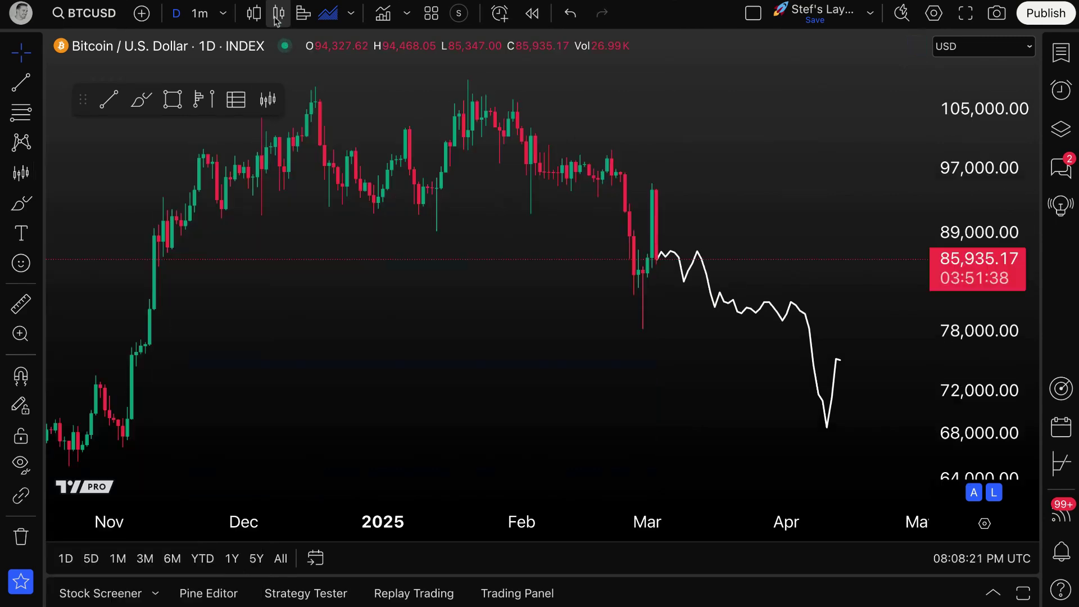
{"action": "left_click", "coordinate": [690, 274]}
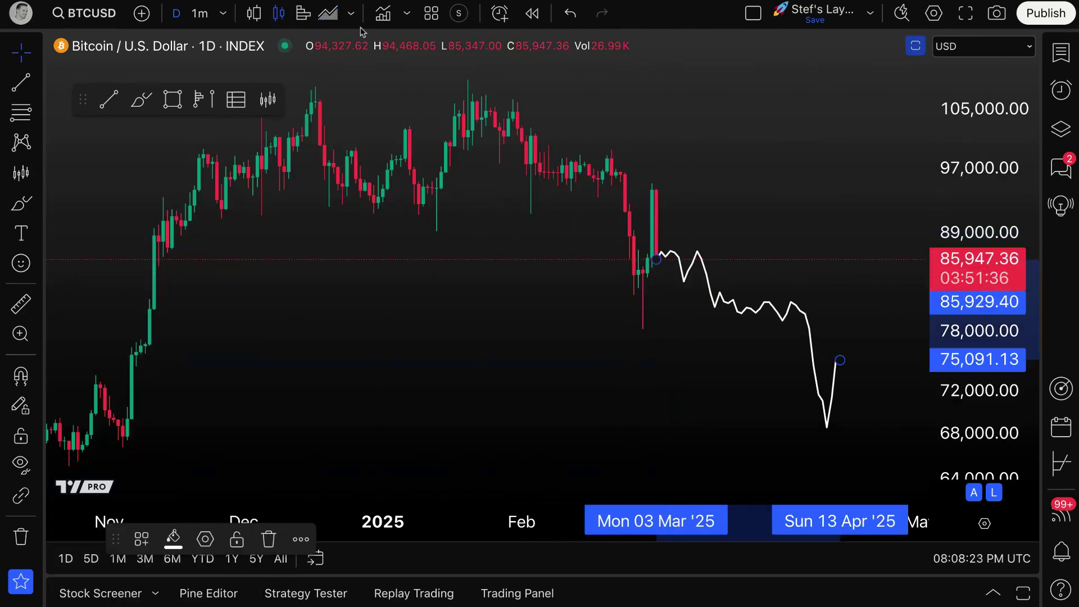
{"action": "left_click", "coordinate": [350, 13]}
{"action": "left_click", "coordinate": [376, 21]}
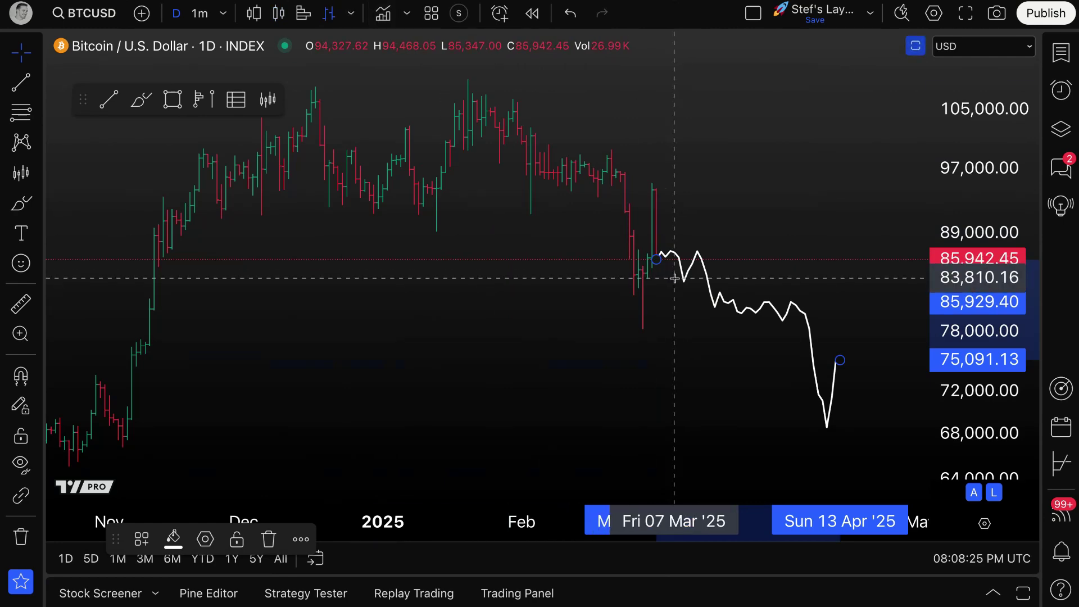
{"action": "key", "text": "Delete"}
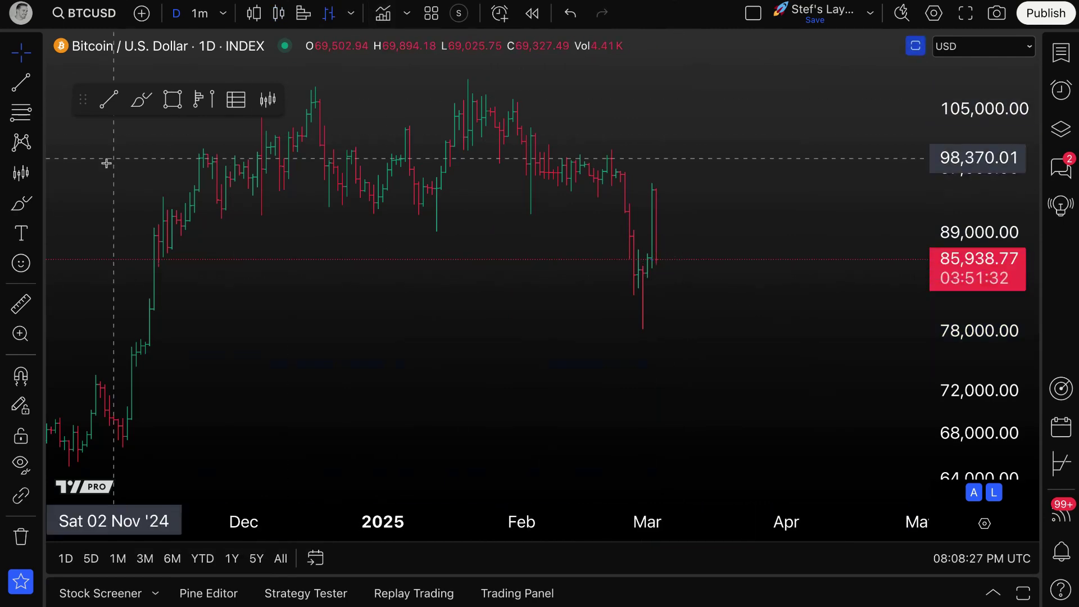
Copy Bitcoin's bars from 20 January 2025 to the latest bars with Bars Pattern and place the copy beside the current price.
{"action": "left_click", "coordinate": [39, 177]}
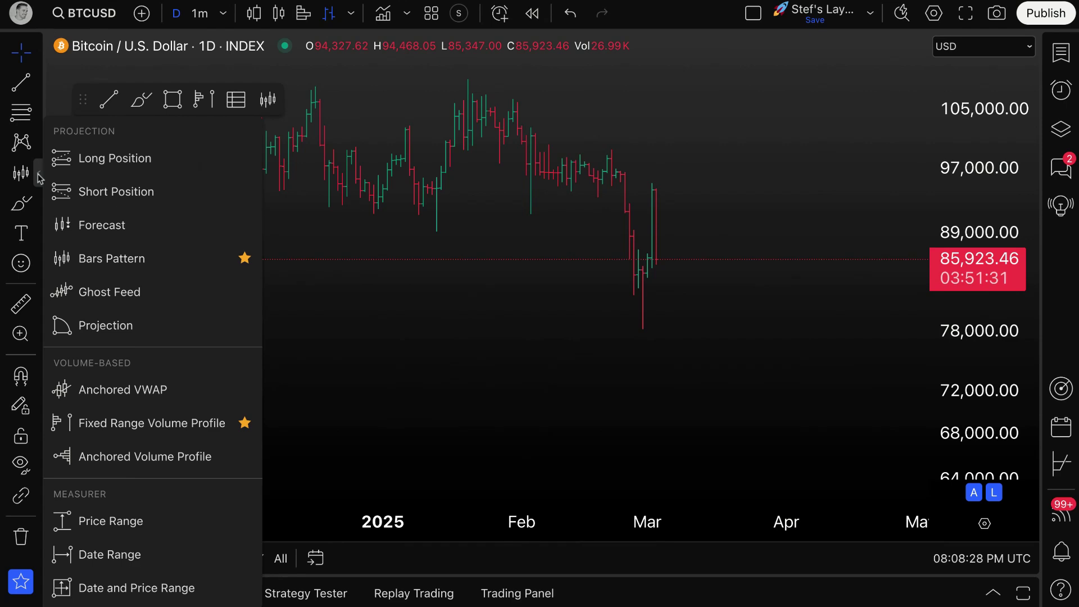
{"action": "left_click", "coordinate": [124, 268]}
{"action": "left_click", "coordinate": [468, 106]}
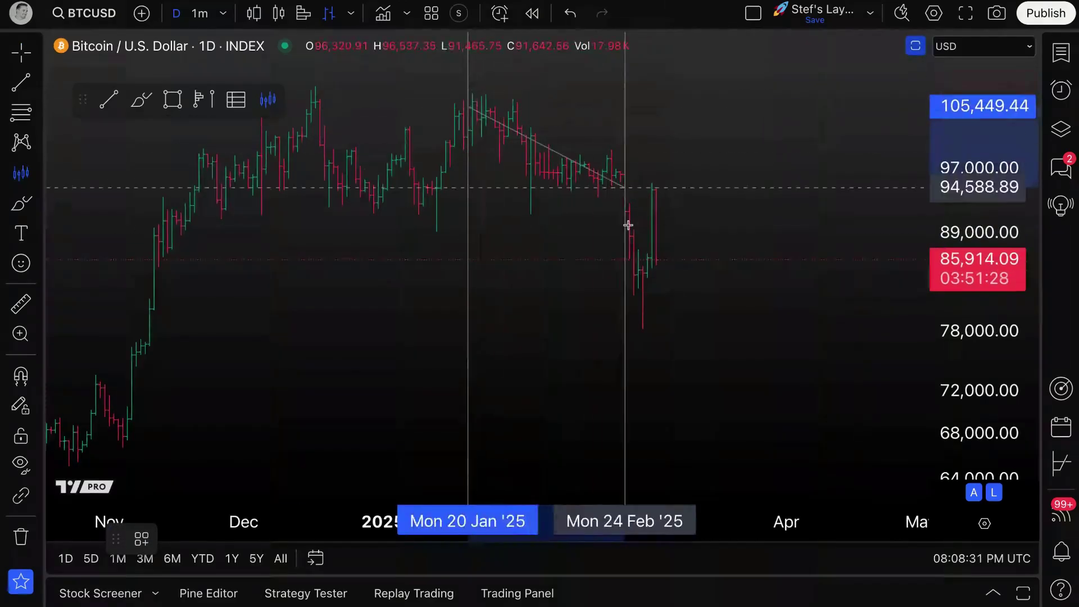
{"action": "left_click", "coordinate": [653, 230]}
{"action": "left_click", "coordinate": [729, 280]}
Set the Bitcoin projection's mode to HL bars and nudge it to start on 2 March 2025.
{"action": "double_click", "coordinate": [729, 279]}
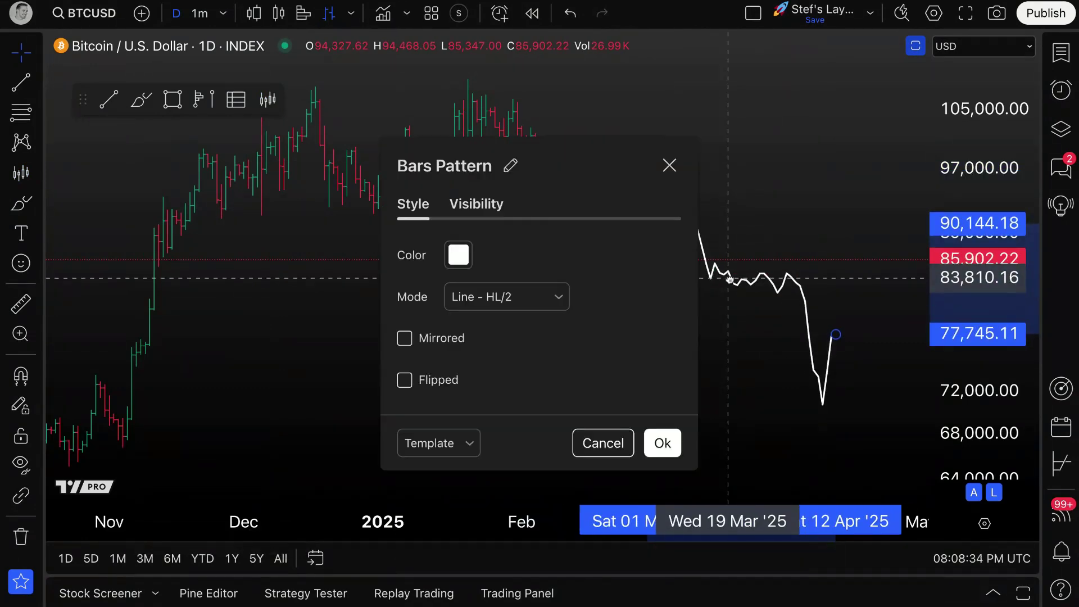
{"action": "left_click", "coordinate": [509, 296]}
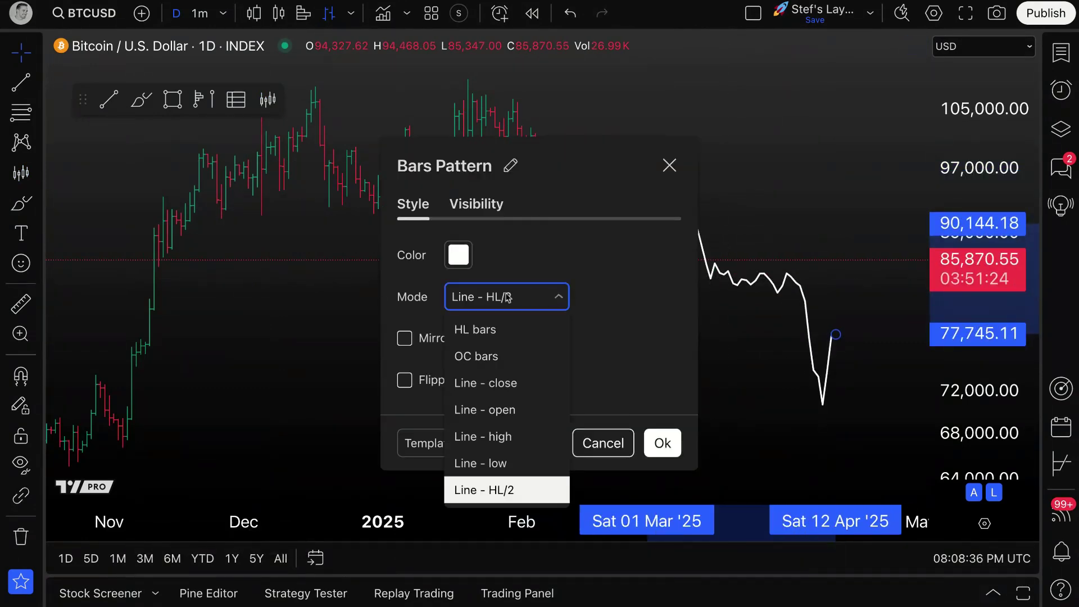
{"action": "left_click", "coordinate": [481, 332]}
{"action": "left_click", "coordinate": [661, 444]}
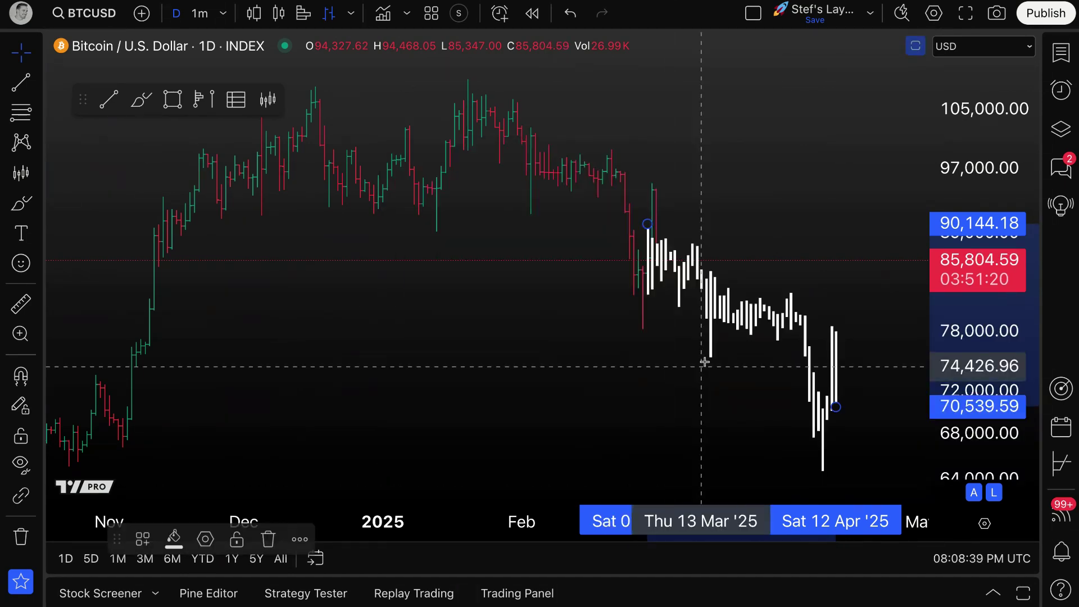
{"action": "left_click_drag", "start_coordinate": [729, 322], "coordinate": [733, 314]}
Preview the Mirrored and Flipped options on the Bitcoin projection one at a time, turning each off again.
{"action": "double_click", "coordinate": [734, 314]}
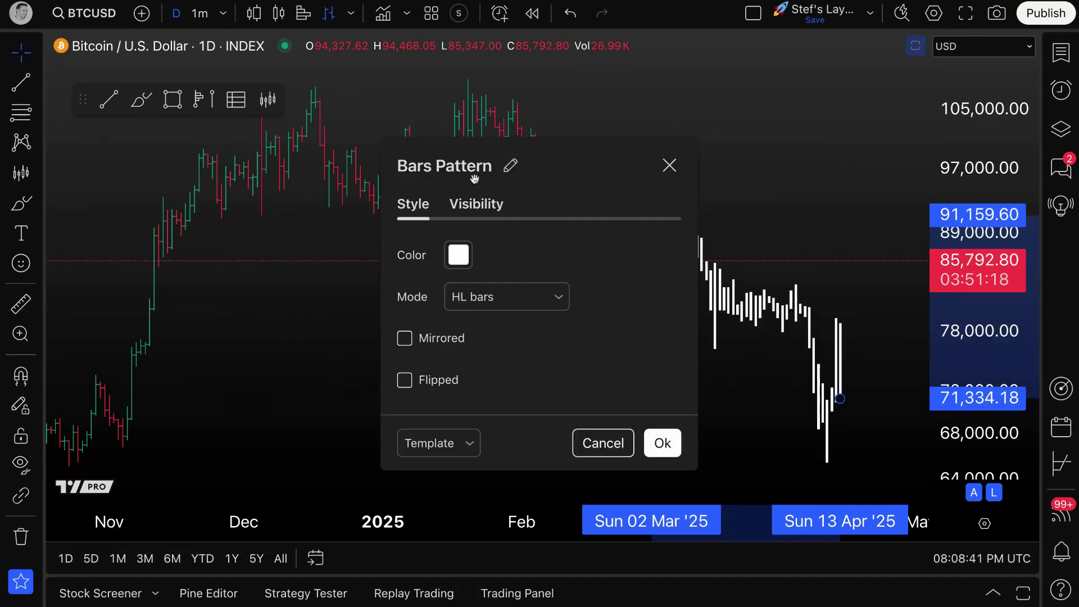
{"action": "left_click", "coordinate": [405, 338]}
{"action": "left_click", "coordinate": [404, 338]}
{"action": "left_click", "coordinate": [405, 380]}
{"action": "left_click", "coordinate": [405, 380]}
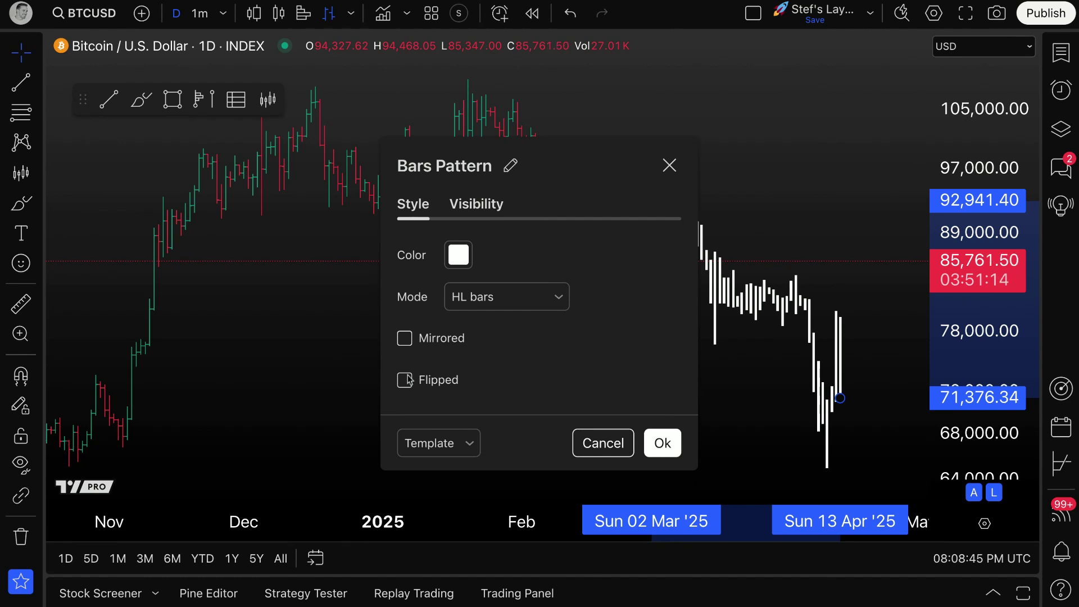
{"action": "left_click", "coordinate": [662, 444]}
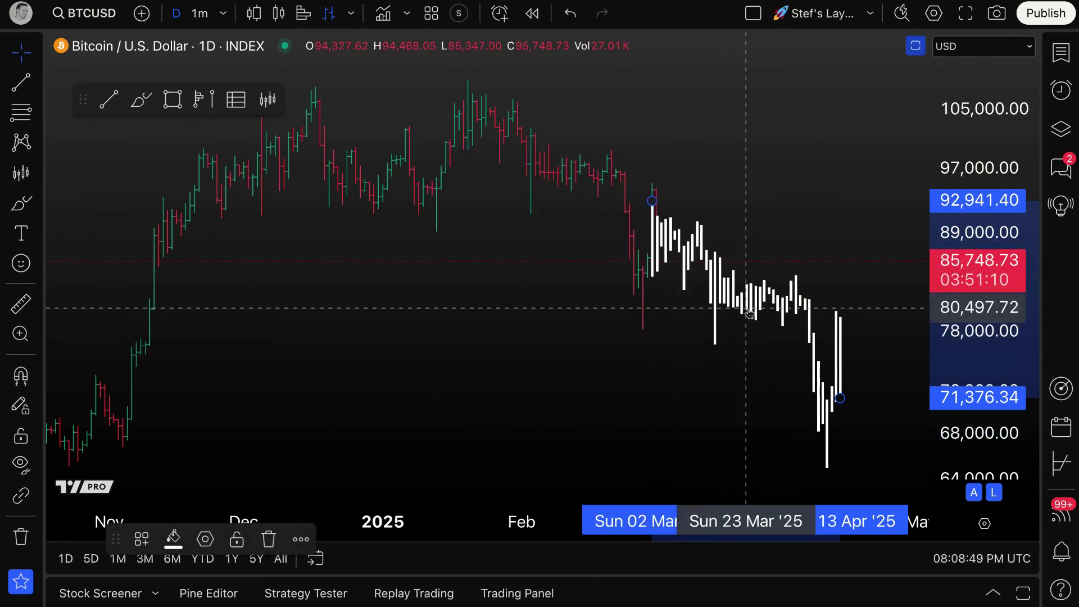
Toggle the Mirrored and Flipped options on the Bitcoin projection again and keep only Mirrored on.
{"action": "double_click", "coordinate": [750, 314]}
{"action": "left_click", "coordinate": [456, 340]}
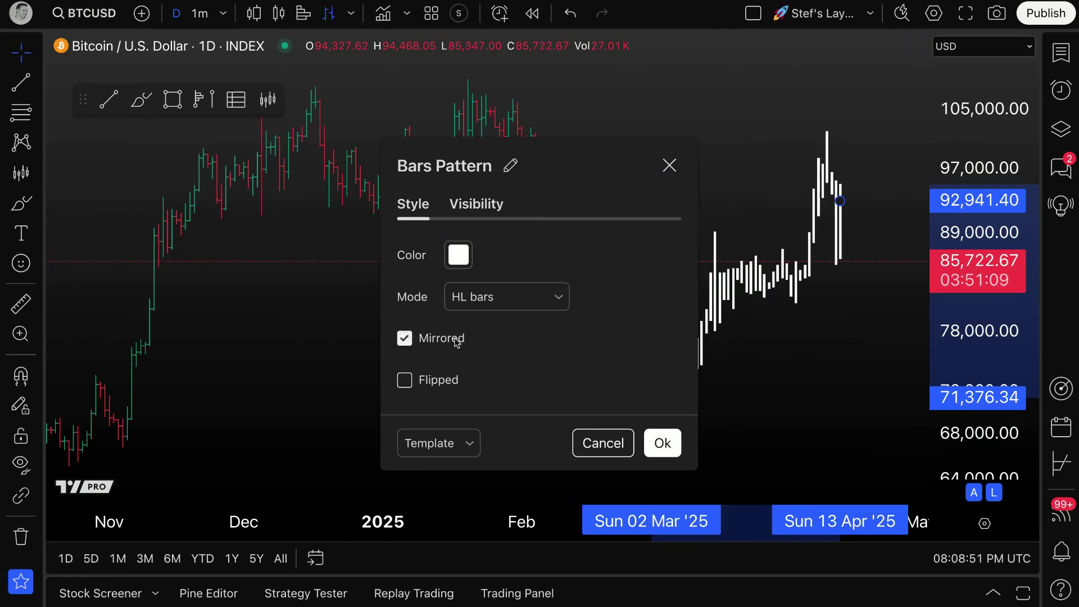
{"action": "left_click", "coordinate": [457, 339]}
{"action": "left_click", "coordinate": [447, 379]}
{"action": "left_click", "coordinate": [448, 380]}
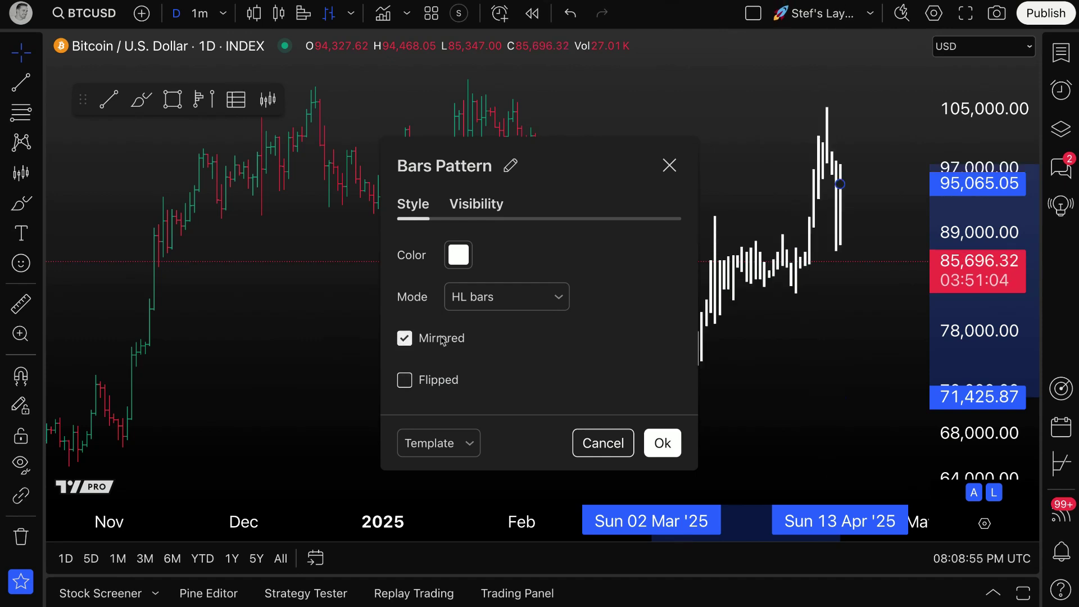
{"action": "left_click_drag", "start_coordinate": [585, 182], "coordinate": [371, 171]}
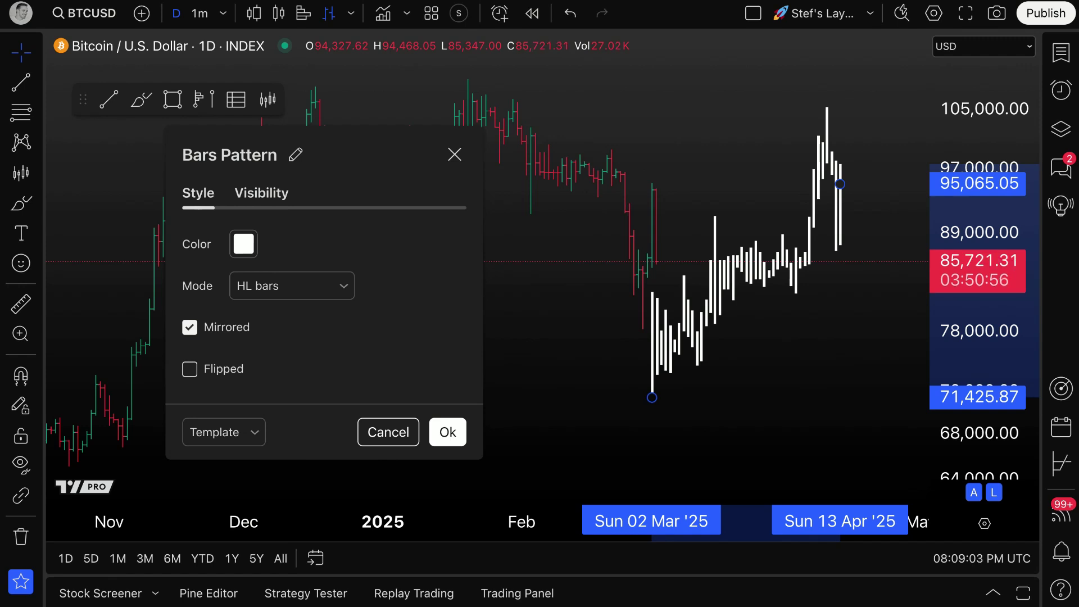
{"action": "key", "text": "Escape"}
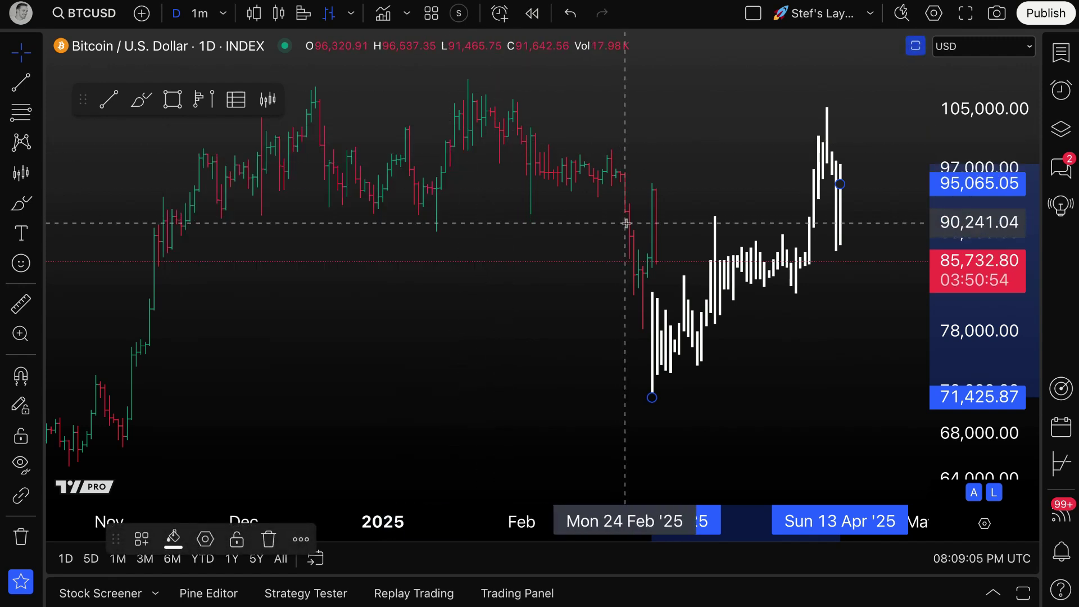
Preview Flipped together with Mirrored on the Bitcoin projection, and apply the settings with Flipped off again.
{"action": "double_click", "coordinate": [683, 328]}
{"action": "left_click", "coordinate": [419, 381]}
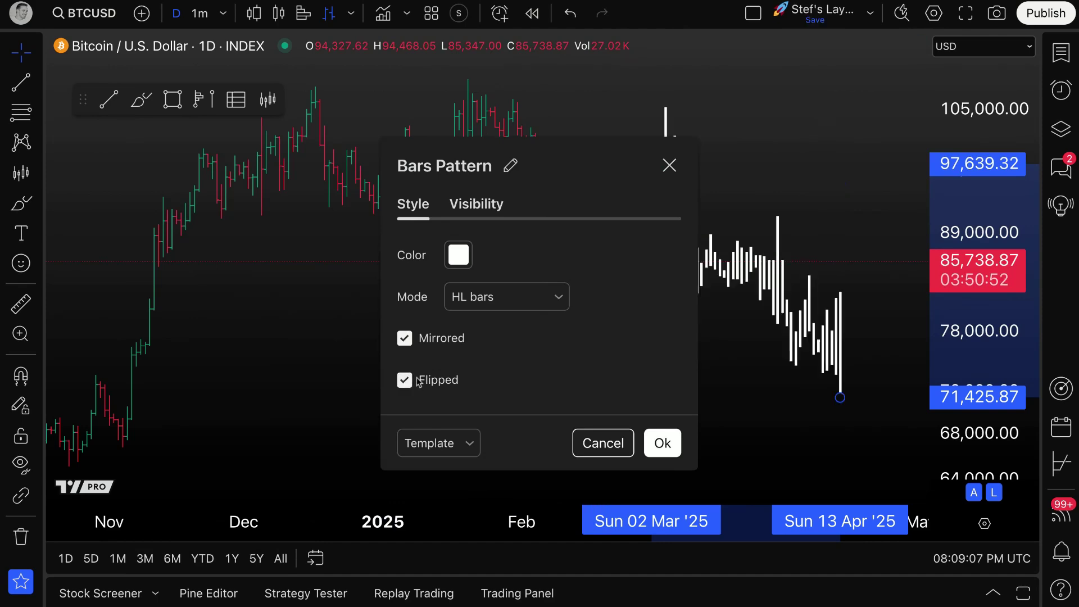
{"action": "left_click", "coordinate": [423, 371]}
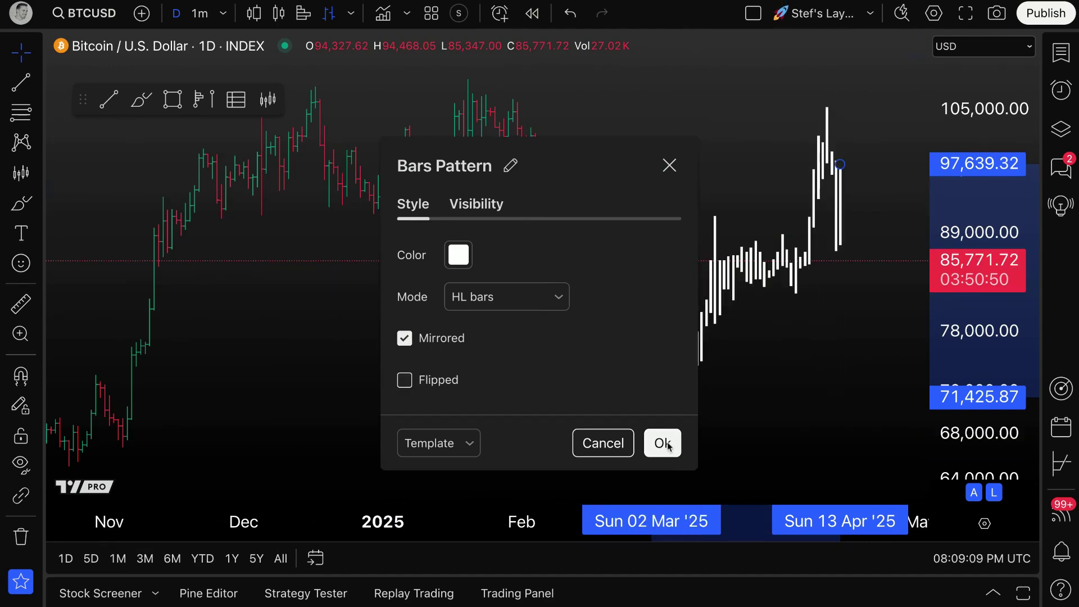
{"action": "left_click", "coordinate": [664, 444]}
Turn off Mirrored on the Bitcoin projection so the copied bars keep their original orientation.
{"action": "left_click_drag", "start_coordinate": [537, 285], "coordinate": [469, 299]}
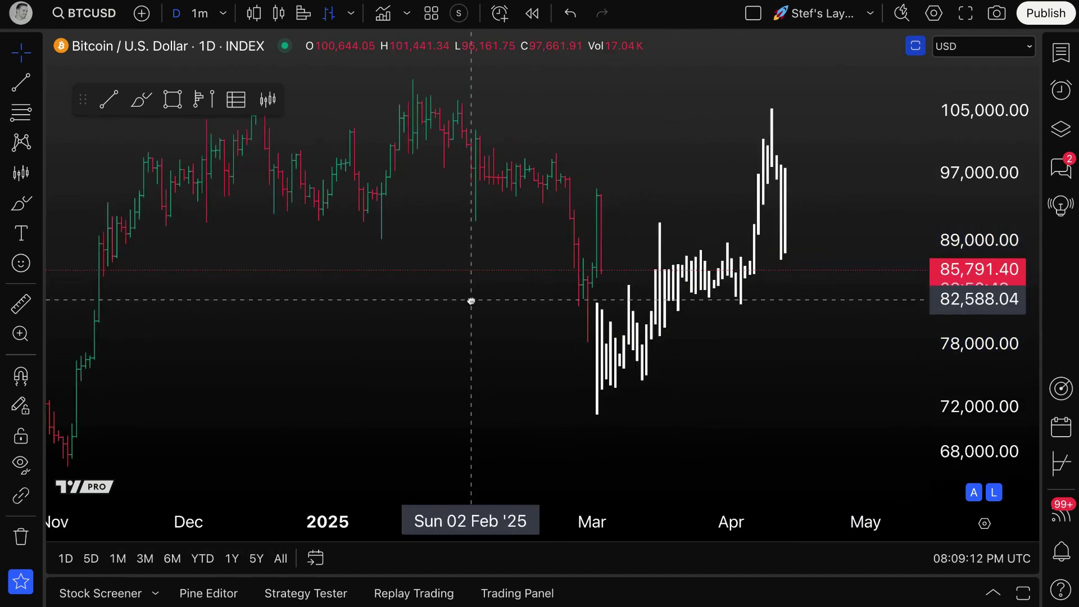
{"action": "double_click", "coordinate": [672, 285]}
{"action": "left_click", "coordinate": [428, 337]}
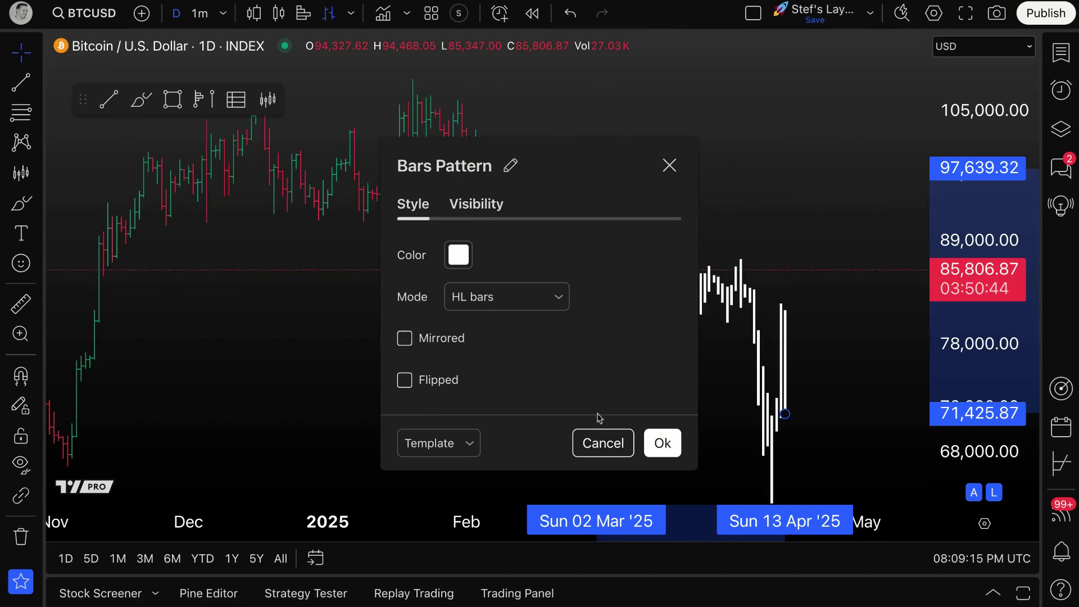
{"action": "left_click", "coordinate": [662, 443]}
{"action": "left_click_drag", "start_coordinate": [664, 455], "coordinate": [513, 412]}
{"action": "left_click_drag", "start_coordinate": [629, 320], "coordinate": [821, 262]}
{"action": "left_click_drag", "start_coordinate": [989, 332], "coordinate": [992, 380]}
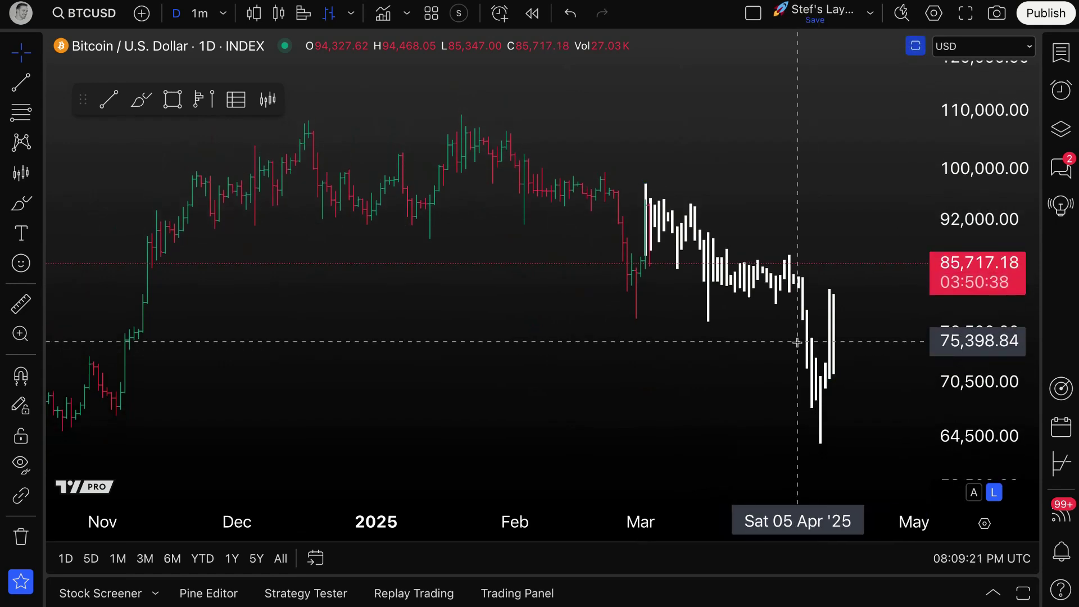
Turn on Mirrored for the Bitcoin projection and undo the accidentally added indicator pane.
{"action": "double_click", "coordinate": [718, 262]}
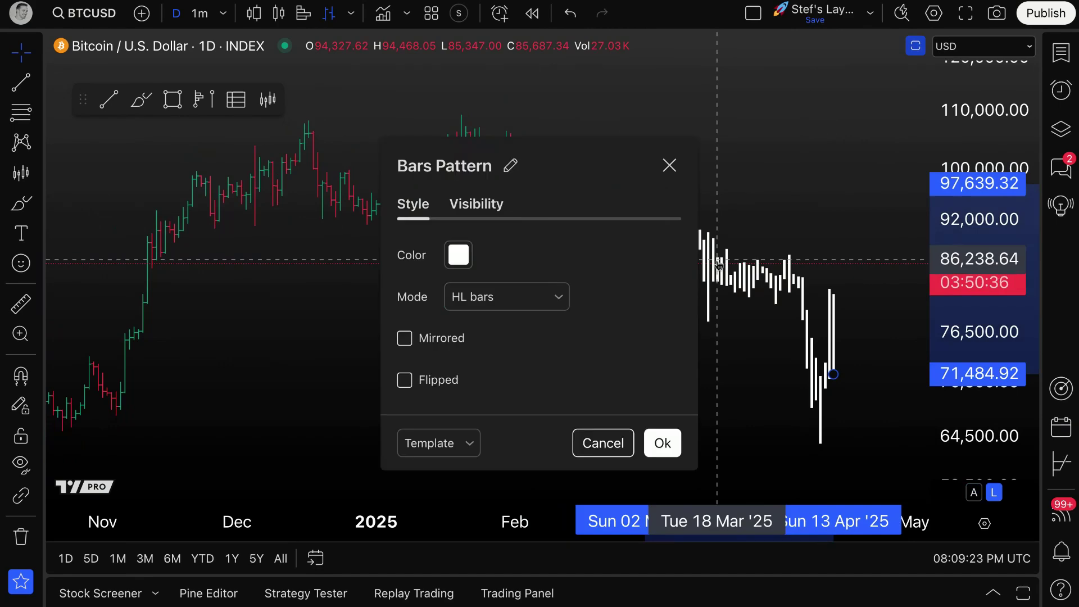
{"action": "left_click", "coordinate": [454, 338]}
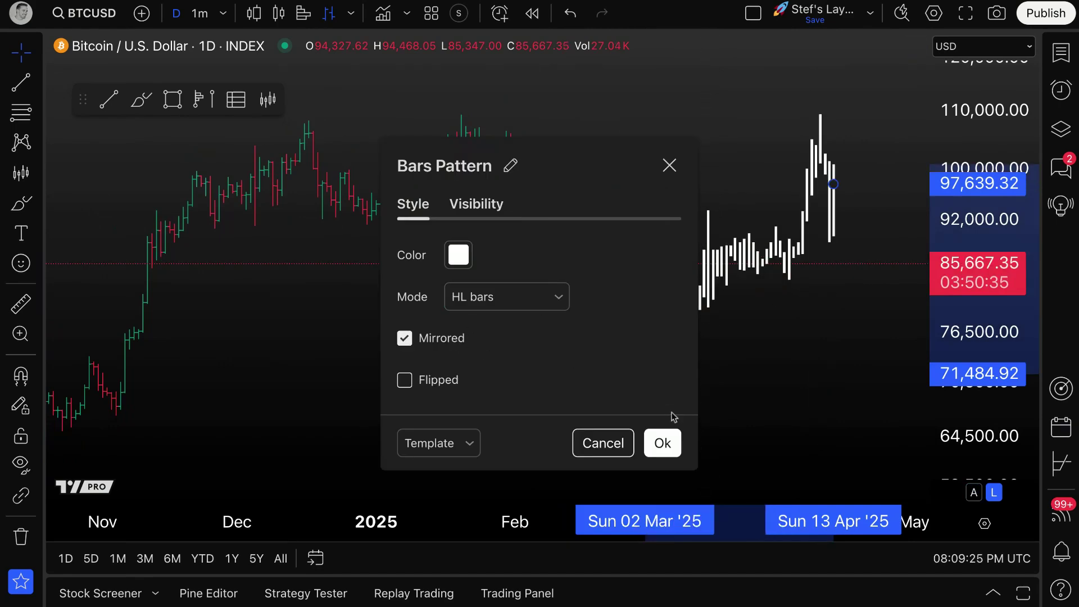
{"action": "left_click", "coordinate": [658, 444]}
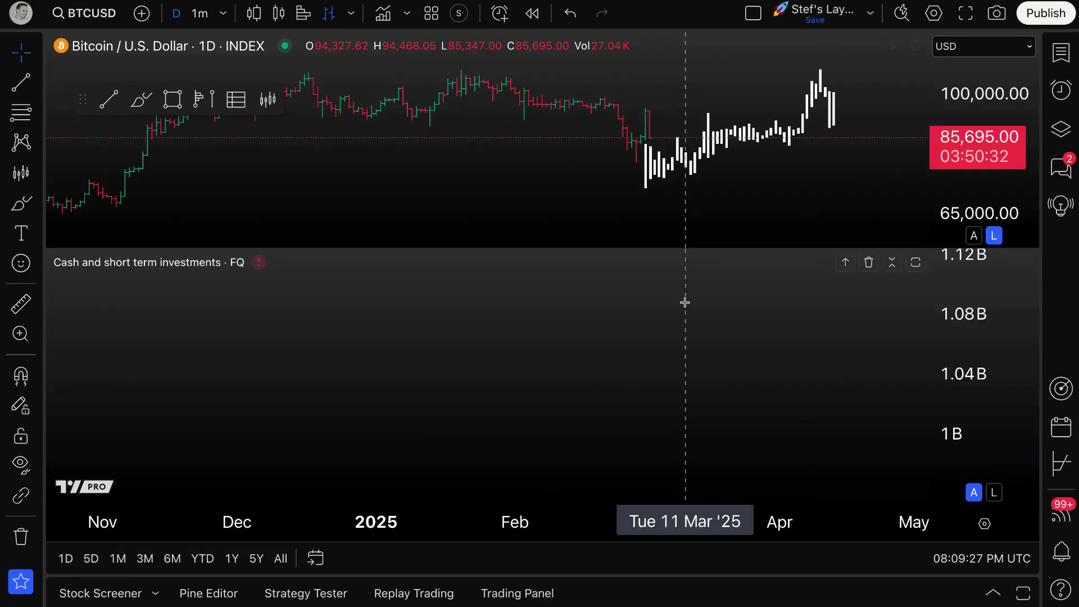
{"action": "key", "text": "ctrl+z"}
Replace Mirrored with Flipped on the Bitcoin projection, uncover the chart to compare, and turn Flipped off again.
{"action": "double_click", "coordinate": [680, 313]}
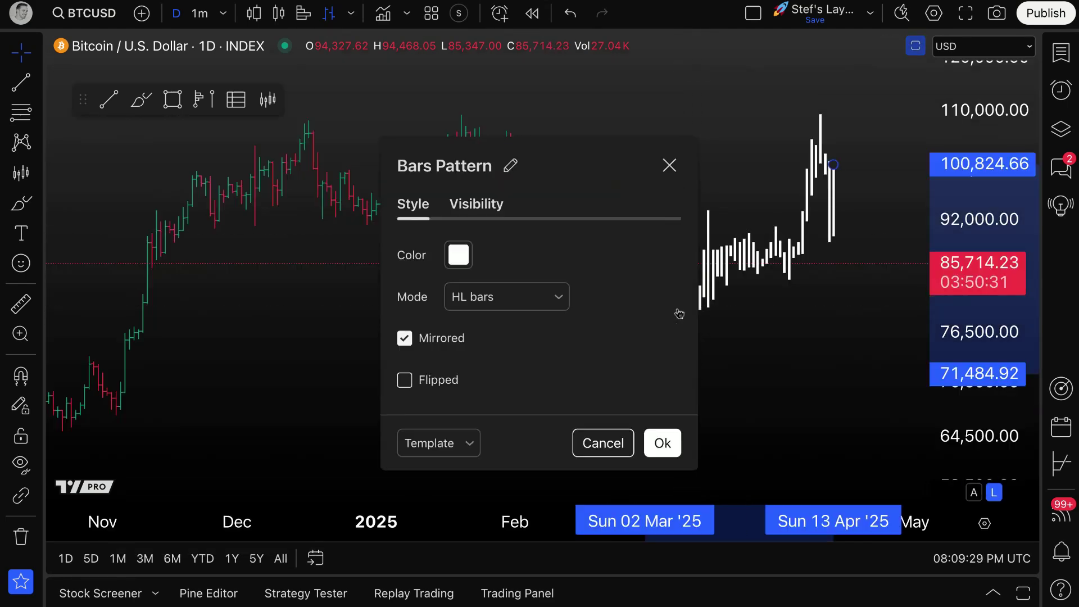
{"action": "left_click", "coordinate": [457, 335]}
{"action": "left_click", "coordinate": [449, 384]}
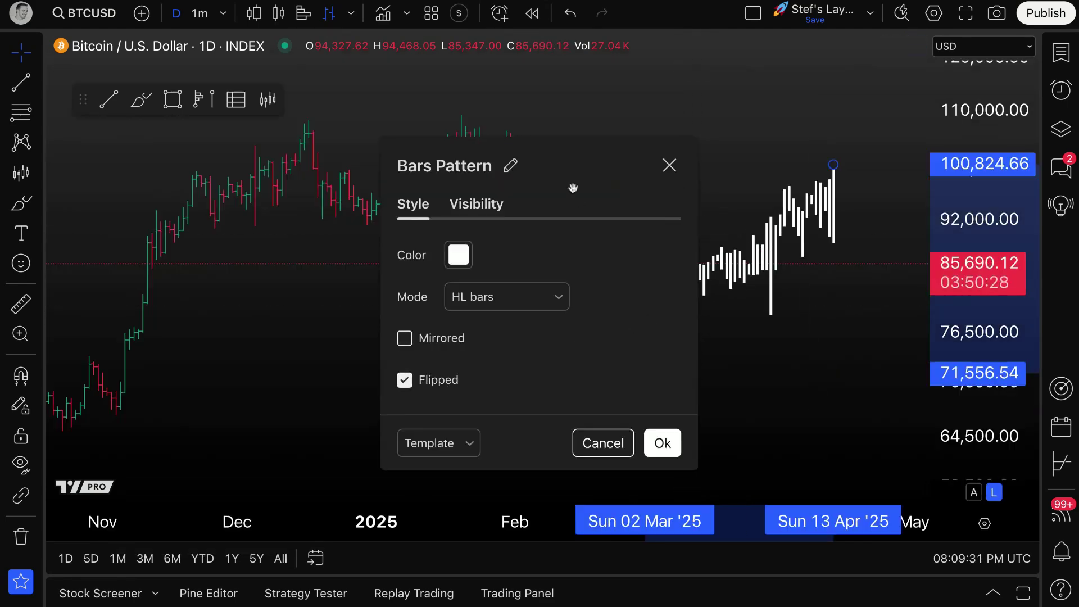
{"action": "left_click_drag", "start_coordinate": [574, 189], "coordinate": [389, 169]}
{"action": "left_click", "coordinate": [260, 366]}
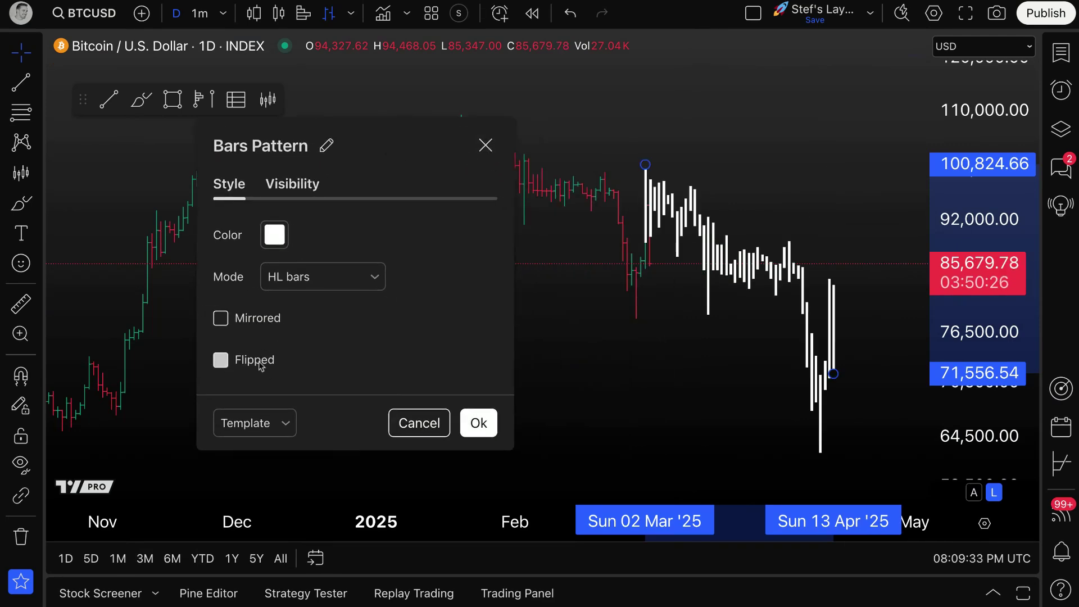
{"action": "left_click", "coordinate": [485, 145]}
Circle the projection's last bars and link them to its first bars with Brush strokes, then undo the strokes.
{"action": "left_click", "coordinate": [21, 204]}
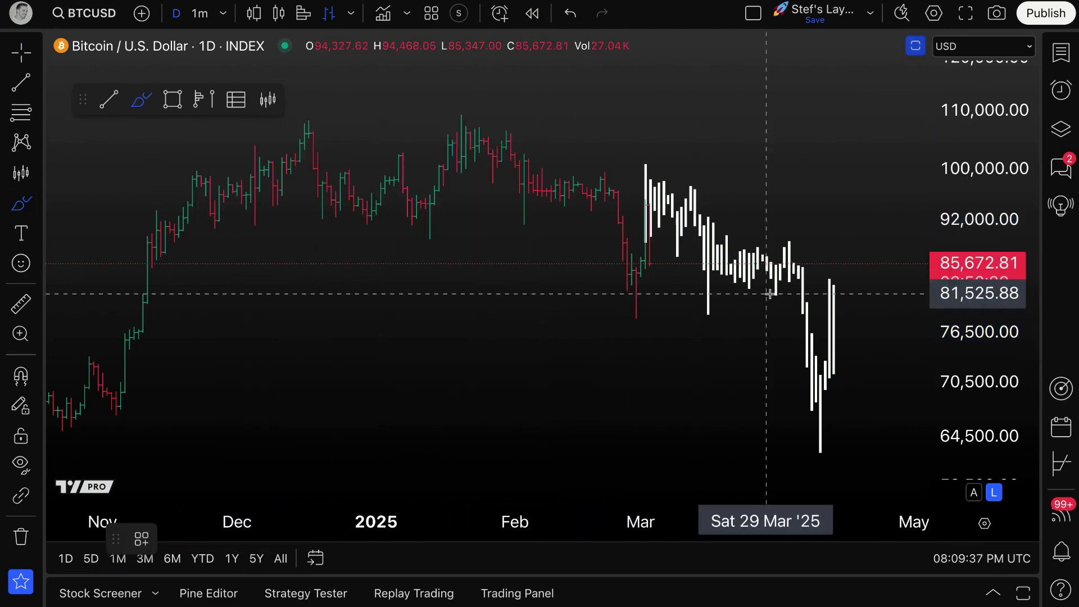
{"action": "mouse_move", "coordinate": [860, 282]}
{"action": "left_mouse_down"}
{"action": "mouse_move", "coordinate": [826, 354]}
{"action": "mouse_move", "coordinate": [857, 280]}
{"action": "mouse_move", "coordinate": [892, 291]}
{"action": "mouse_move", "coordinate": [647, 212]}
{"action": "mouse_move", "coordinate": [634, 227]}
{"action": "mouse_move", "coordinate": [680, 232]}
{"action": "mouse_move", "coordinate": [648, 165]}
{"action": "mouse_move", "coordinate": [646, 197]}
{"action": "mouse_move", "coordinate": [878, 279]}
{"action": "mouse_move", "coordinate": [867, 289]}
{"action": "mouse_move", "coordinate": [901, 288]}
{"action": "left_mouse_up"}
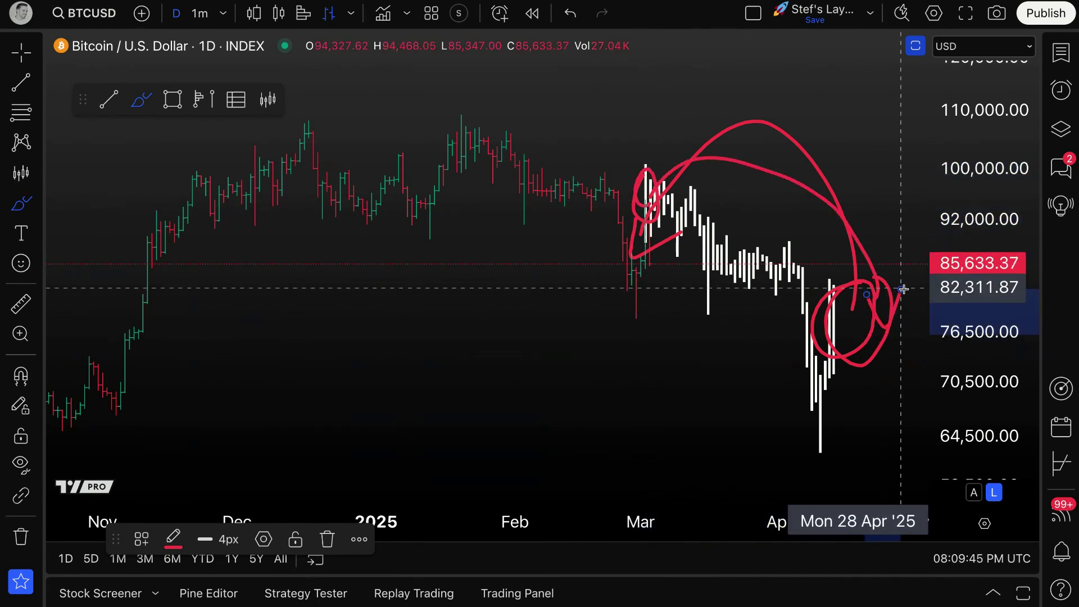
{"action": "key", "text": "ctrl+z"}
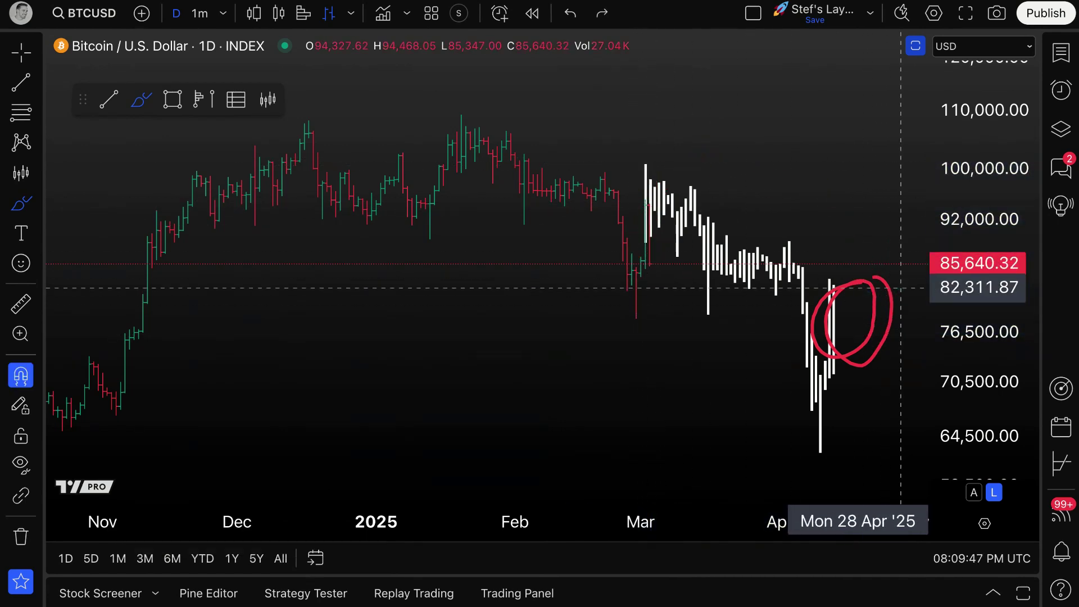
{"action": "key", "text": "ctrl+z"}
{"action": "key", "text": "ctrl+z"}
{"action": "left_click", "coordinate": [21, 52]}
Turn on Flipped alone for the Bitcoin projection and apply it.
{"action": "double_click", "coordinate": [710, 251]}
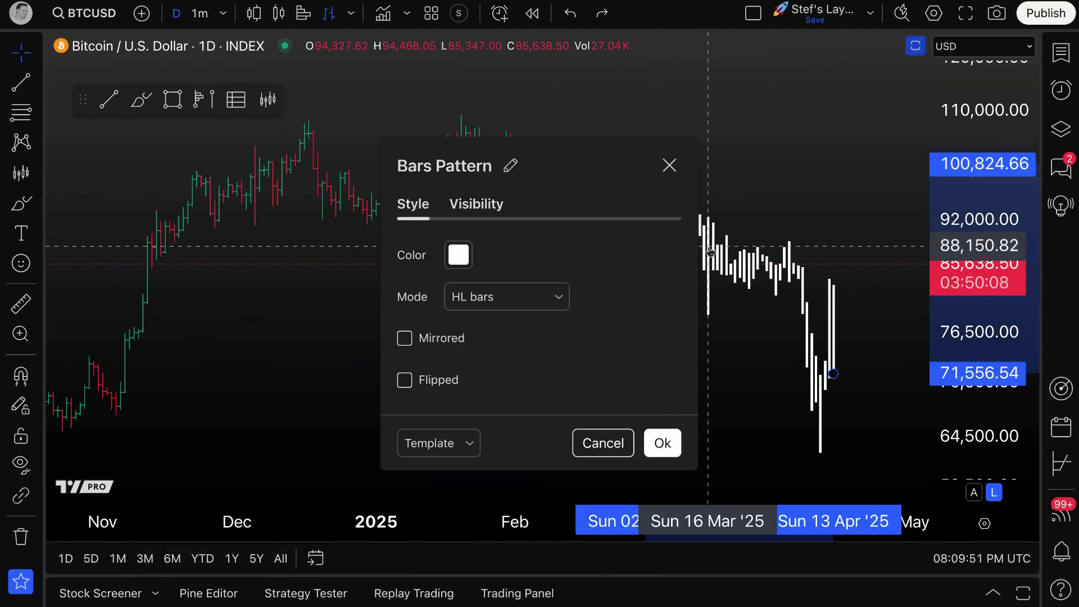
{"action": "left_click", "coordinate": [437, 381]}
{"action": "left_click", "coordinate": [662, 444]}
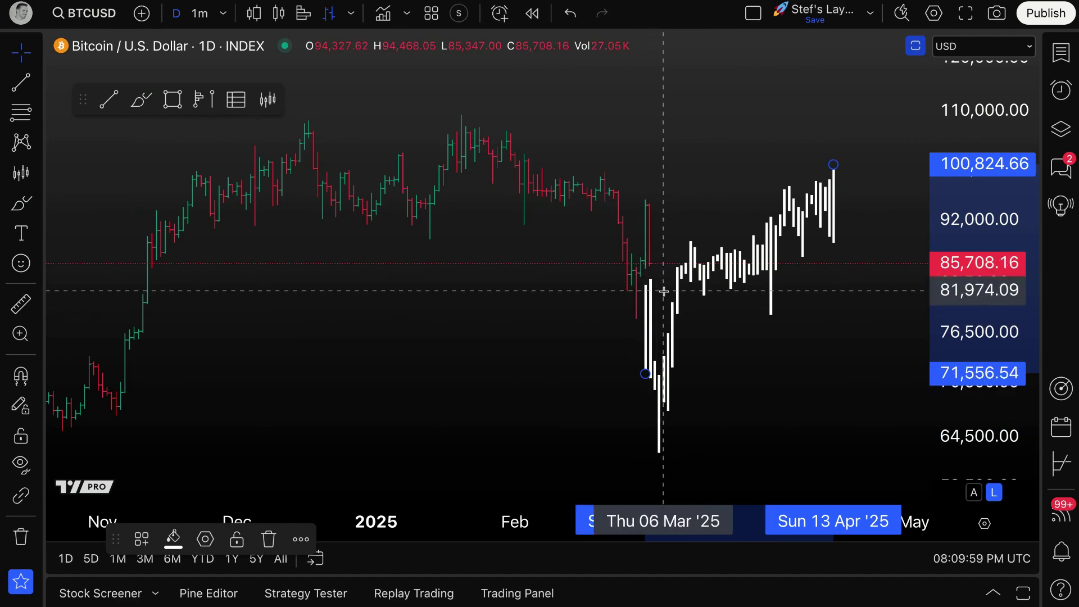
Add Mirrored to the flipped Bitcoin projection for comparison, then turn both options off and apply.
{"action": "double_click", "coordinate": [691, 280]}
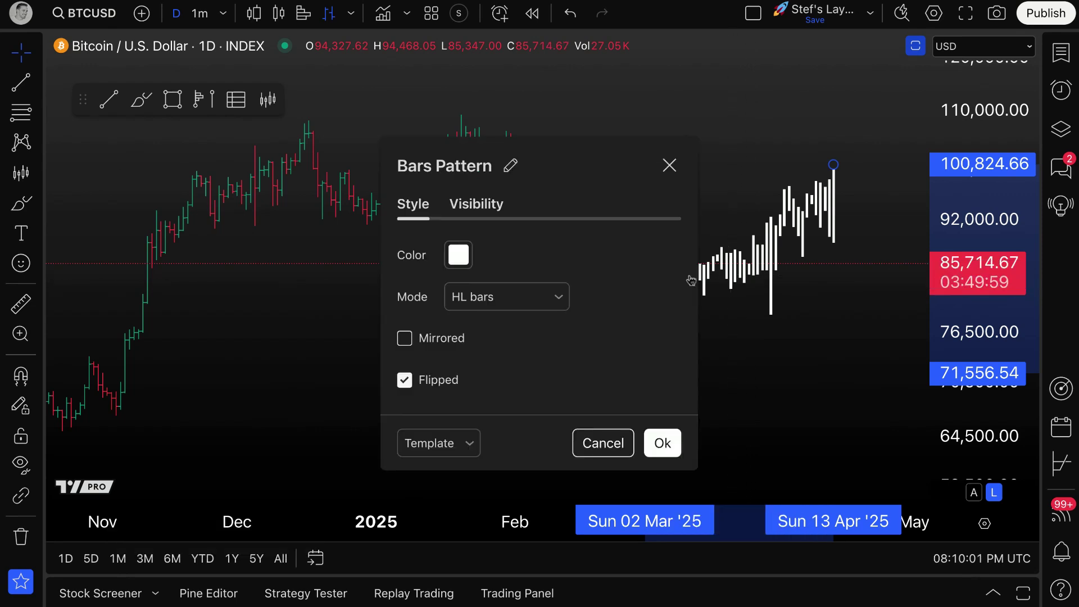
{"action": "left_click", "coordinate": [454, 345]}
{"action": "left_click_drag", "start_coordinate": [559, 166], "coordinate": [299, 87]}
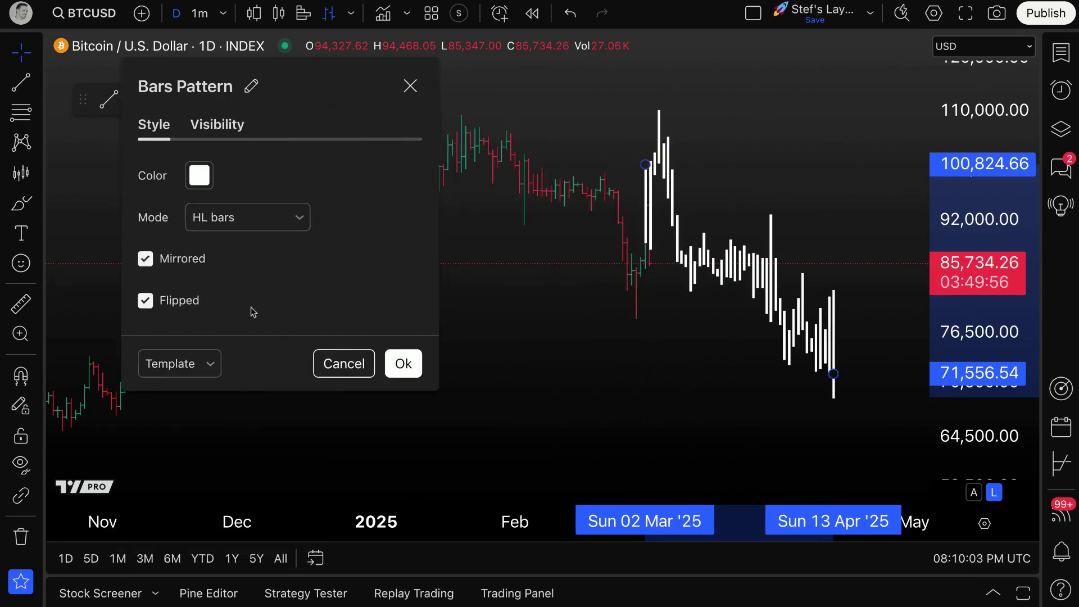
{"action": "left_click", "coordinate": [201, 263]}
{"action": "left_click", "coordinate": [186, 303]}
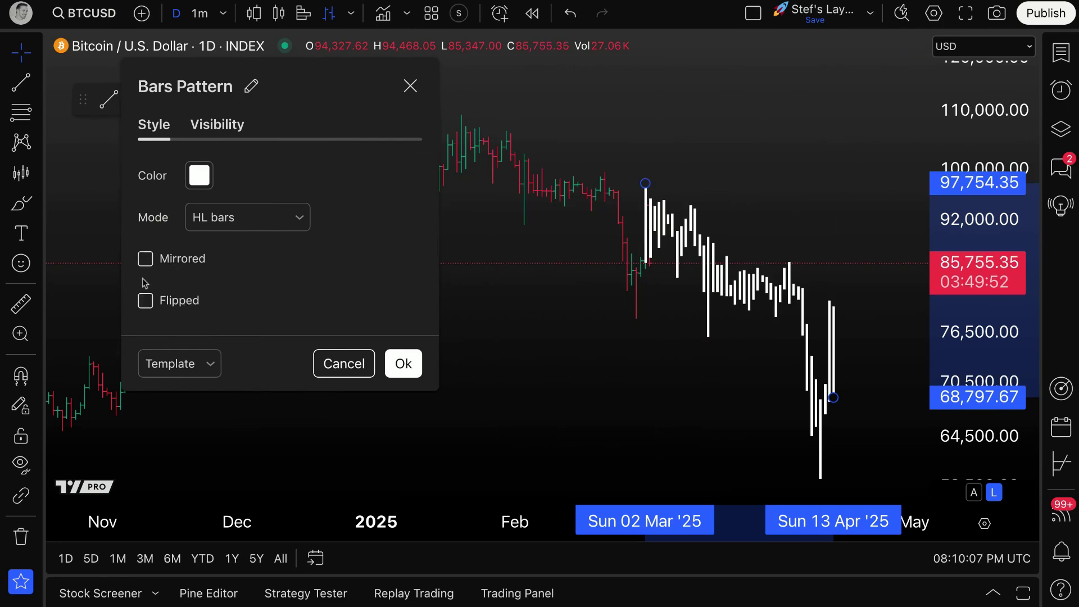
{"action": "left_click", "coordinate": [403, 364]}
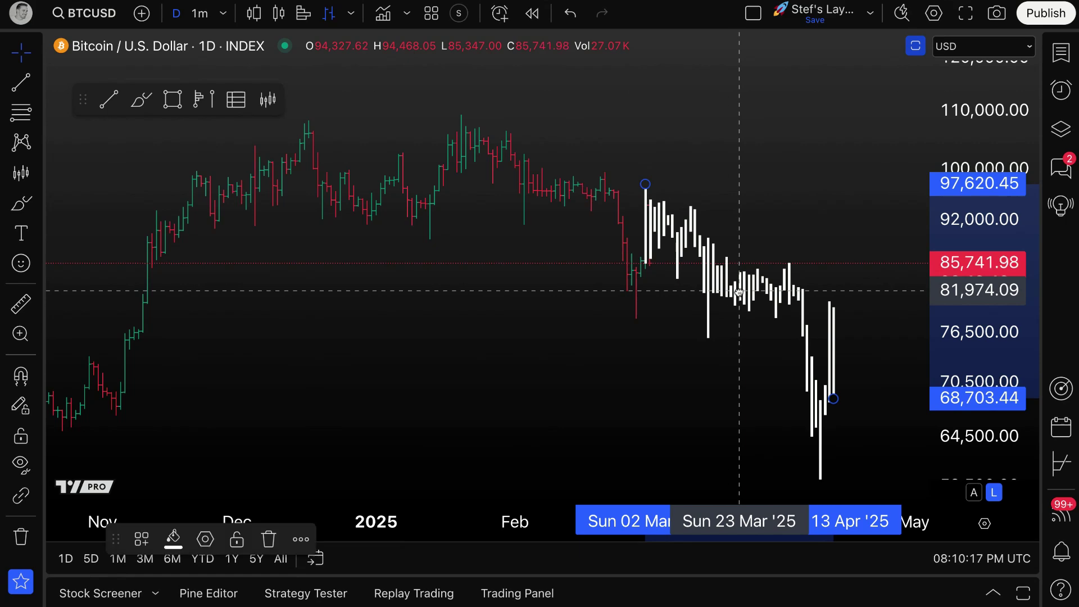
Switch the Bitcoin chart's price scale from logarithmic to linear and fit the projection on it.
{"action": "scroll", "coordinate": [693, 291], "scroll_direction": "down", "scroll_amount": 5}
{"action": "left_click", "coordinate": [678, 380]}
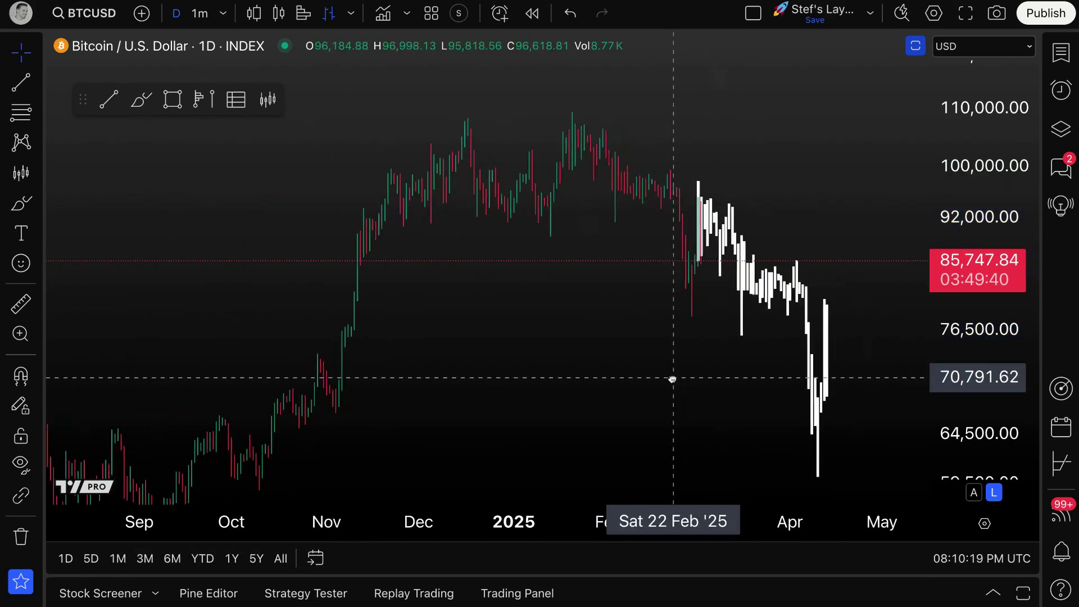
{"action": "left_click_drag", "start_coordinate": [981, 281], "coordinate": [981, 360]}
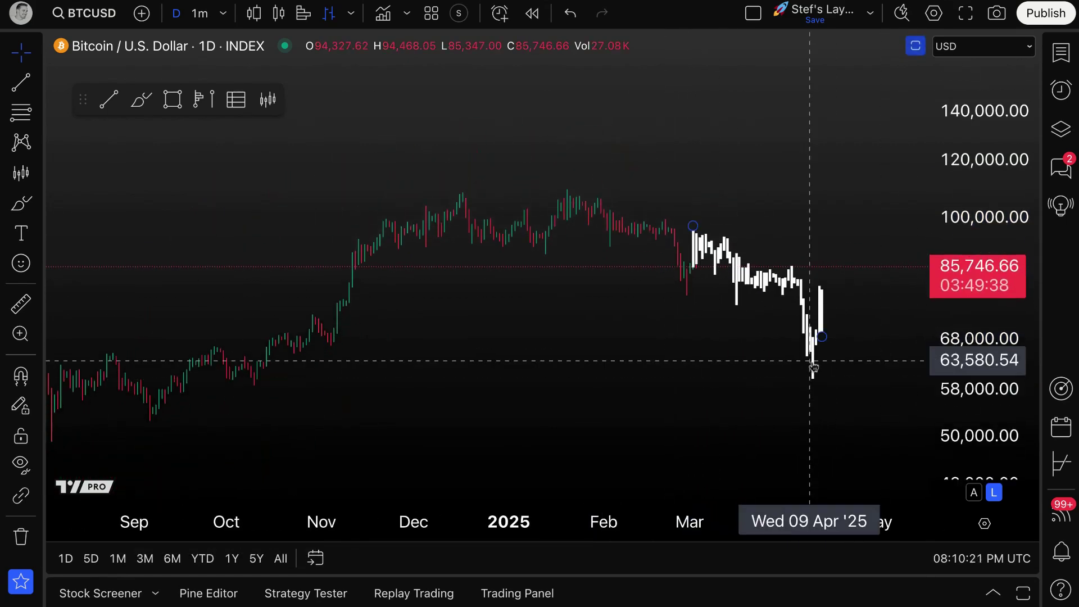
{"action": "scroll", "coordinate": [813, 366], "scroll_direction": "up", "scroll_amount": 4}
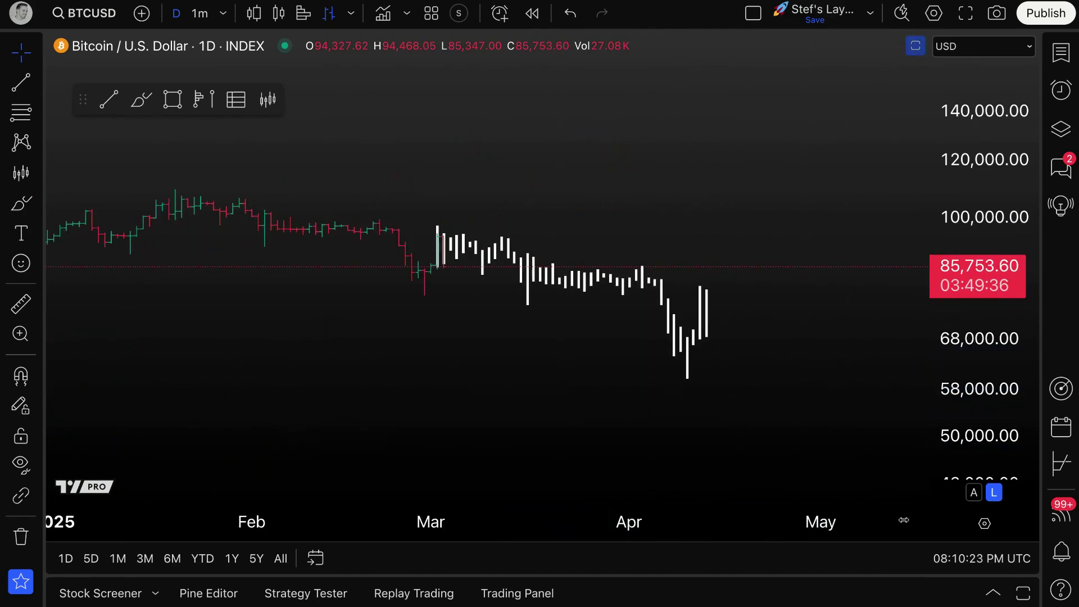
{"action": "left_click", "coordinate": [974, 492]}
{"action": "scroll", "coordinate": [899, 446], "scroll_direction": "left", "scroll_amount": 3}
{"action": "left_click_drag", "start_coordinate": [983, 241], "coordinate": [983, 281]}
Stretch the projection by its end points and move it over past bars to span 30 November 2024 to 19 March 2025.
{"action": "left_click", "coordinate": [796, 387]}
{"action": "left_click_drag", "start_coordinate": [529, 301], "coordinate": [305, 156]}
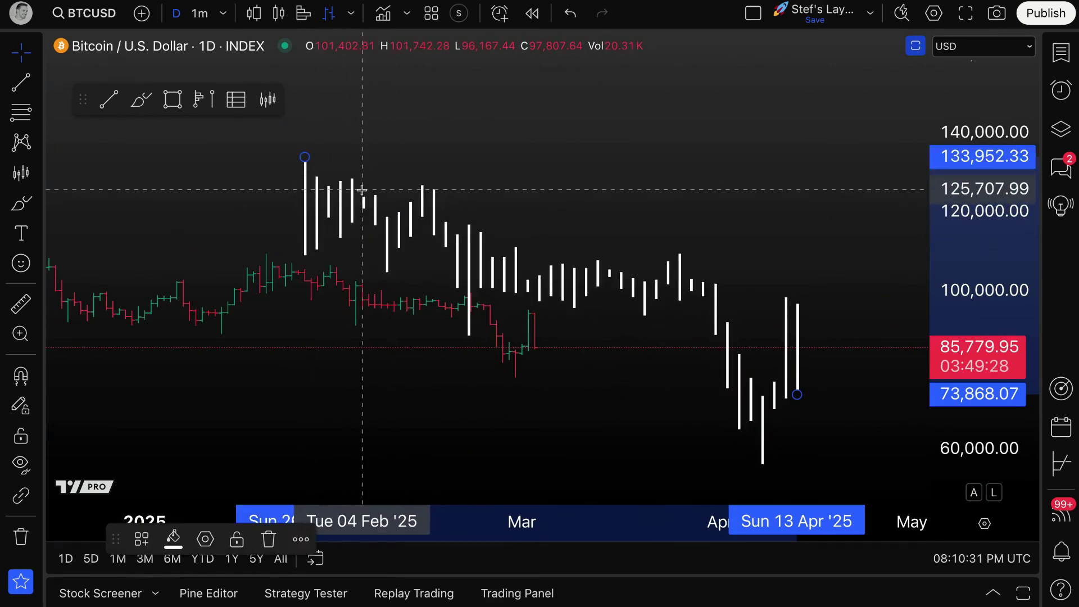
{"action": "scroll", "coordinate": [569, 397], "scroll_direction": "down", "scroll_amount": 5}
{"action": "left_click_drag", "start_coordinate": [797, 296], "coordinate": [659, 224]}
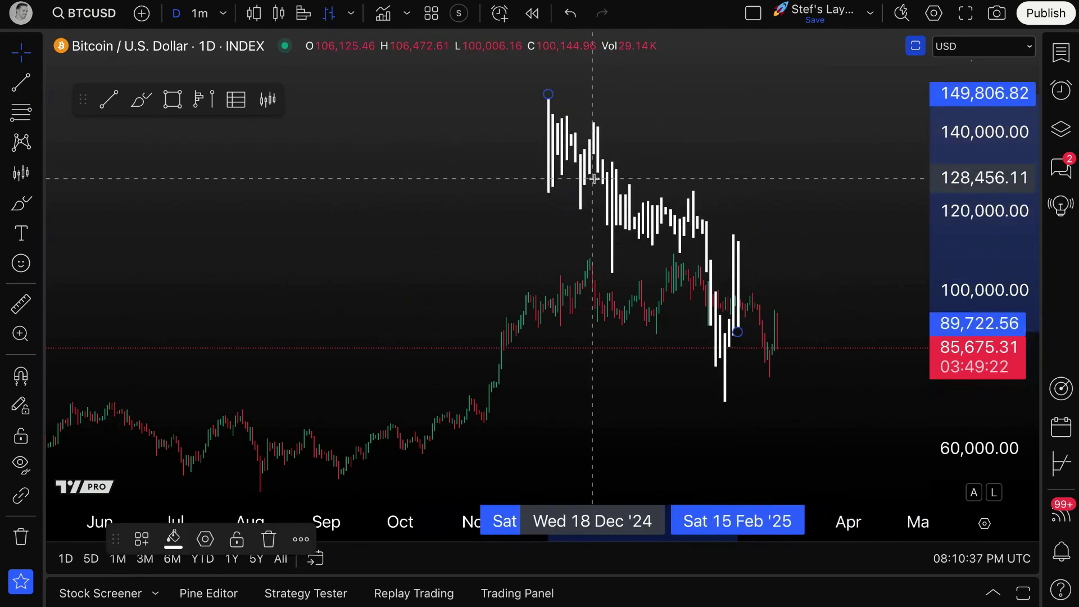
{"action": "left_click_drag", "start_coordinate": [737, 331], "coordinate": [815, 388]}
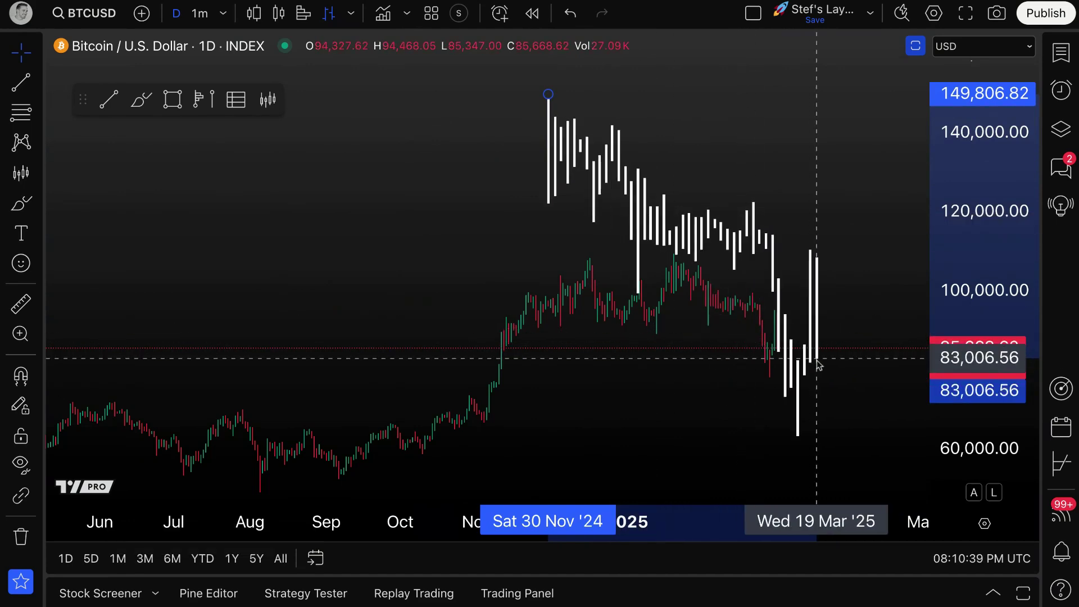
Delete the Bitcoin projection and switch the chart to the 1-minute interval with automatic price scaling.
{"action": "key", "text": "Delete"}
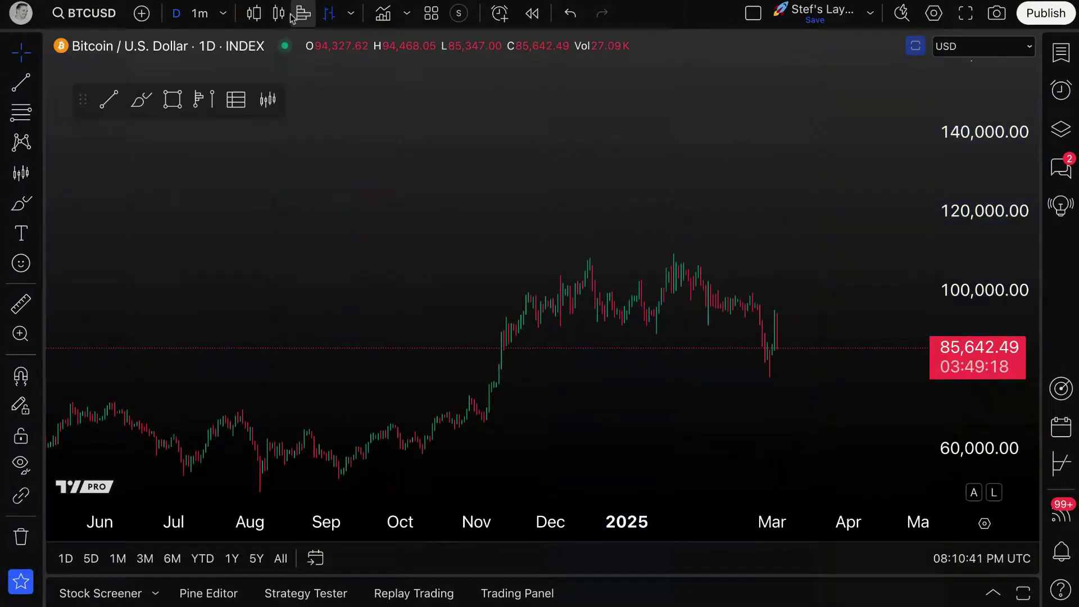
{"action": "left_click", "coordinate": [204, 17]}
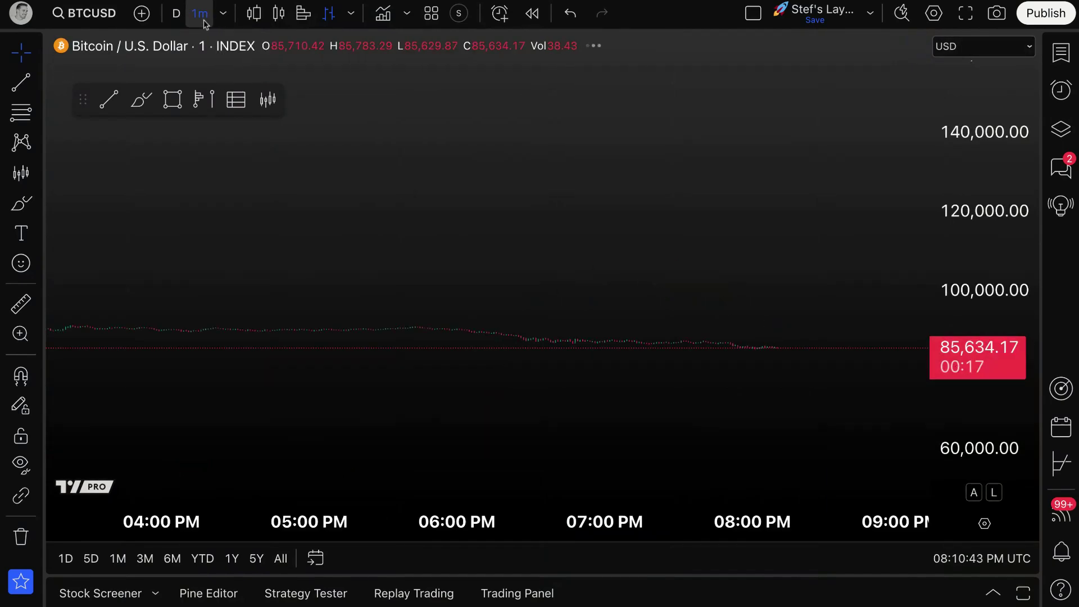
{"action": "left_click", "coordinate": [974, 492]}
Copy the 3 March 2025 bars from 05:43 PM to 08:10 PM with Bars Pattern and move the copy to start at 06:18 PM.
{"action": "left_click", "coordinate": [21, 172]}
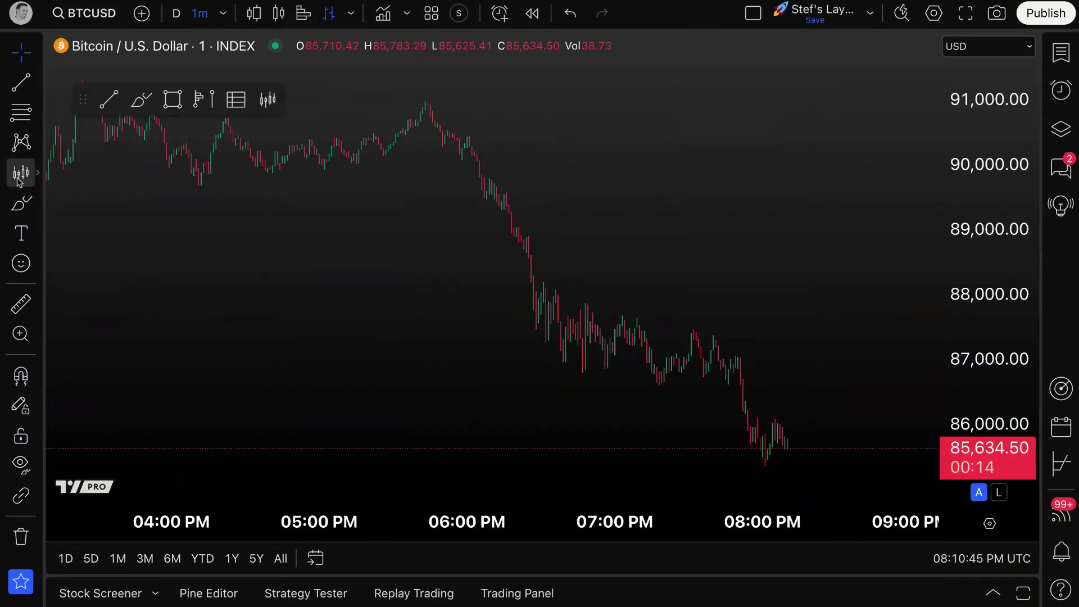
{"action": "left_click", "coordinate": [426, 105]}
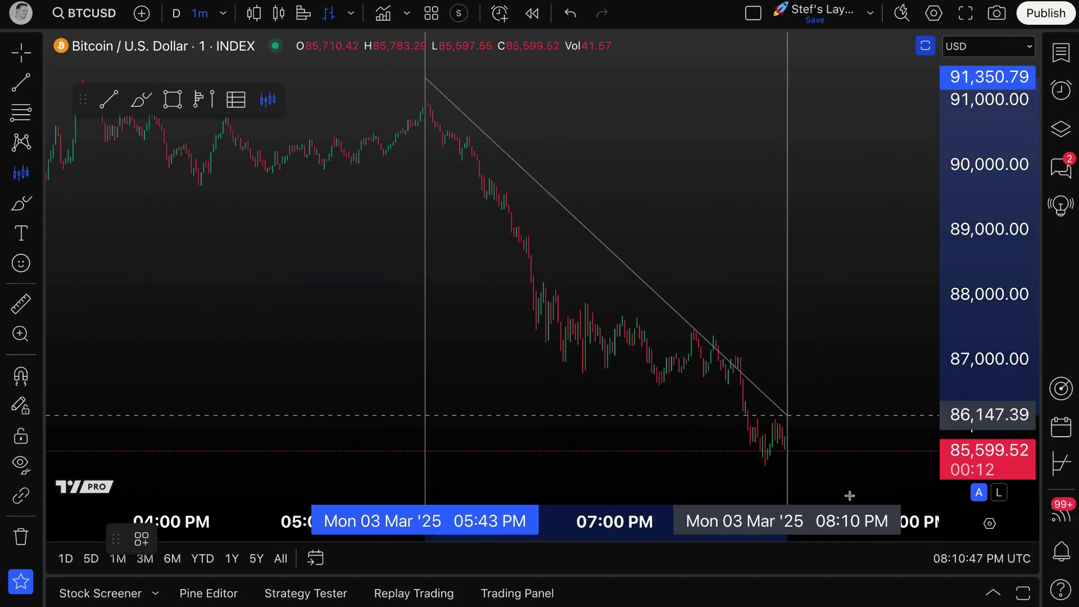
{"action": "left_click", "coordinate": [791, 468]}
{"action": "left_click_drag", "start_coordinate": [554, 296], "coordinate": [638, 260]}
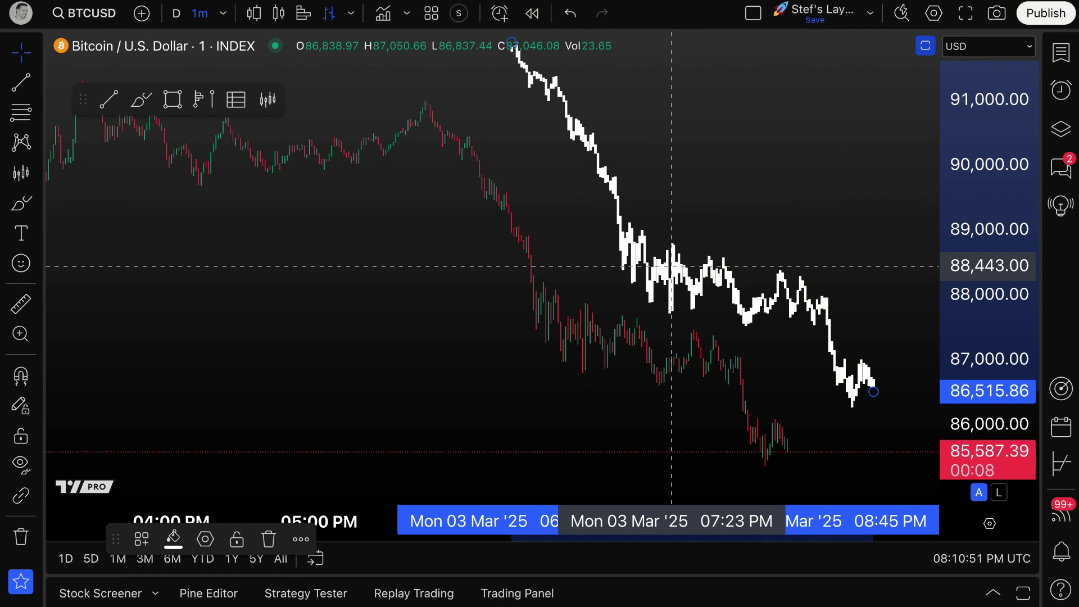
Copy the 1-minute projection to the clipboard and return the Bitcoin chart to the daily interval.
{"action": "right_click", "coordinate": [671, 266]}
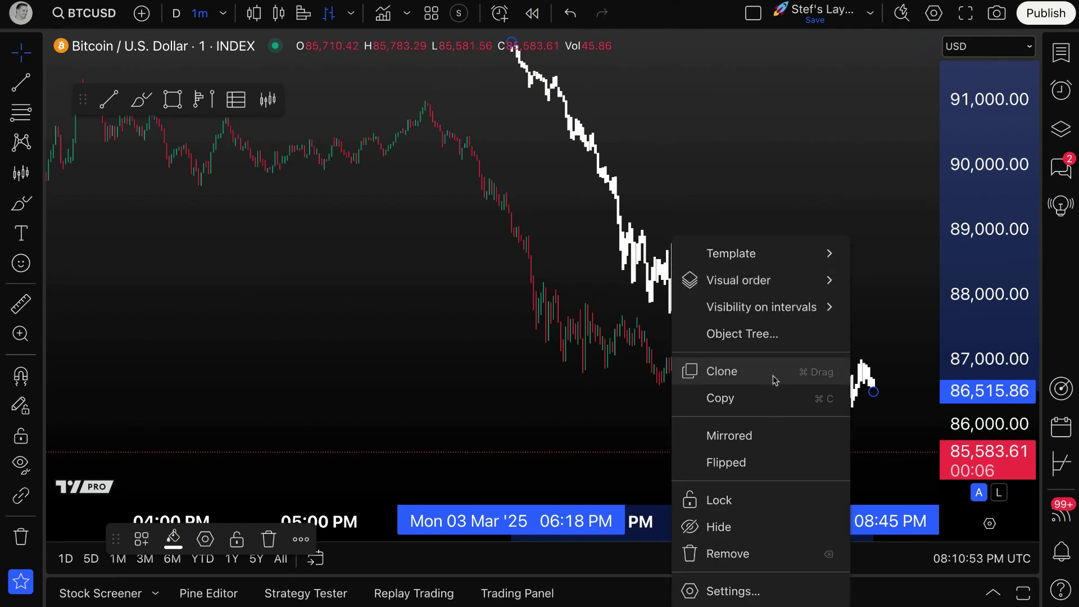
{"action": "left_click", "coordinate": [753, 398]}
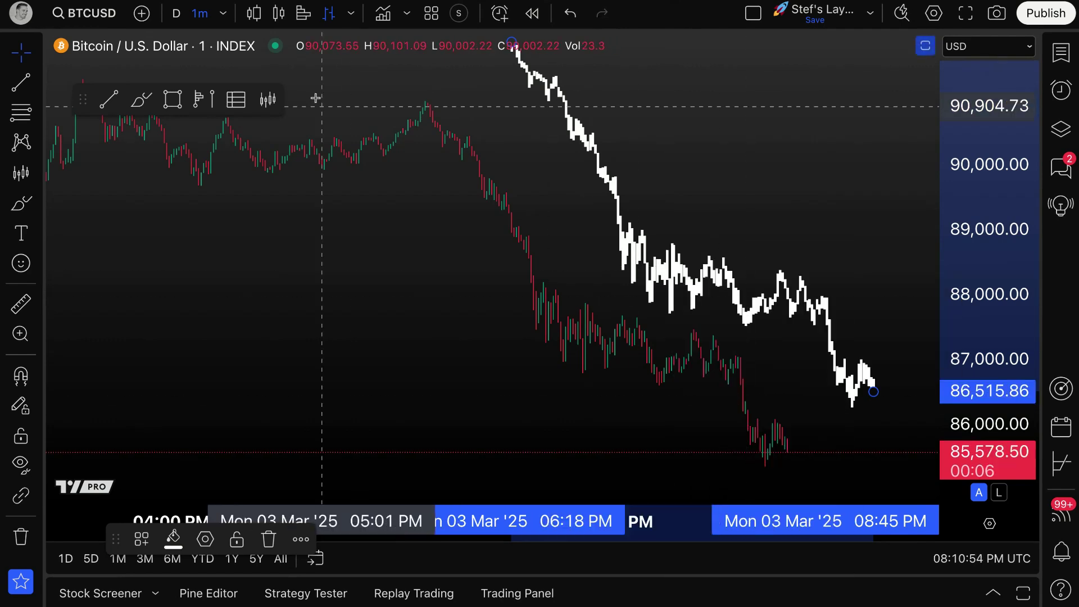
{"action": "left_click", "coordinate": [173, 16]}
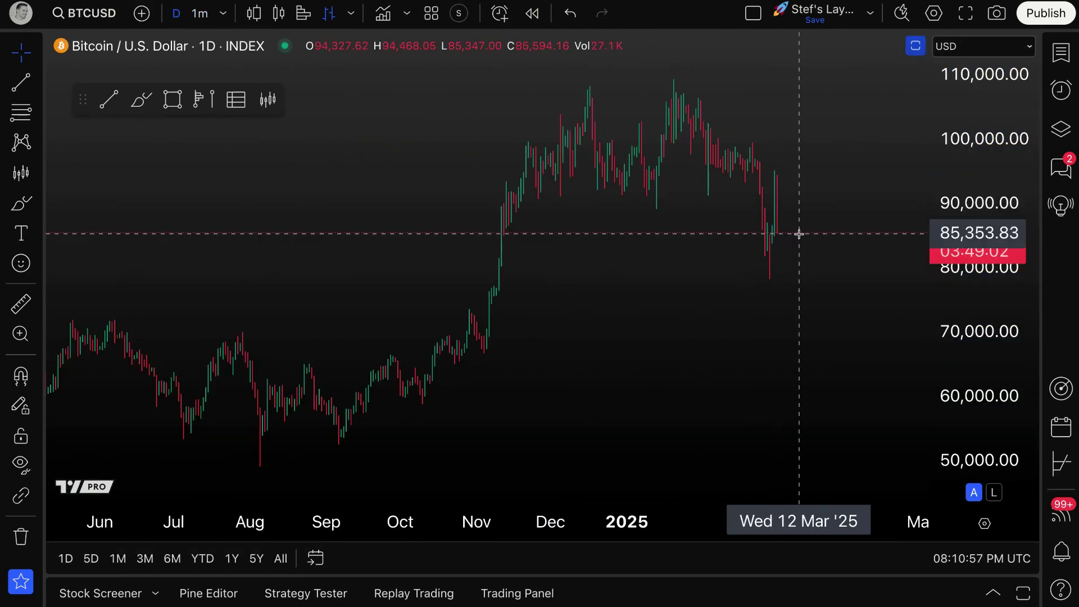
{"action": "scroll", "coordinate": [800, 233], "scroll_direction": "up", "scroll_amount": 6}
{"action": "left_click_drag", "start_coordinate": [366, 163], "coordinate": [606, 164]}
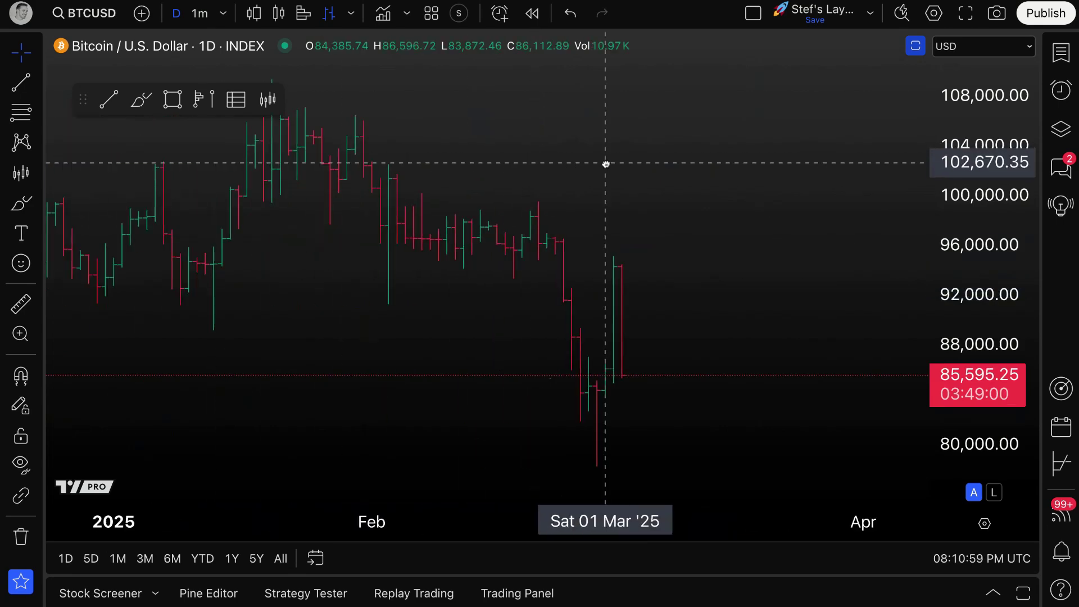
Paste the copied 1-minute projection onto the daily chart and stretch its end points from 107,836.07 down to 49,971.48 on 11 June 2025.
{"action": "scroll", "coordinate": [619, 265], "scroll_direction": "down", "scroll_amount": 3}
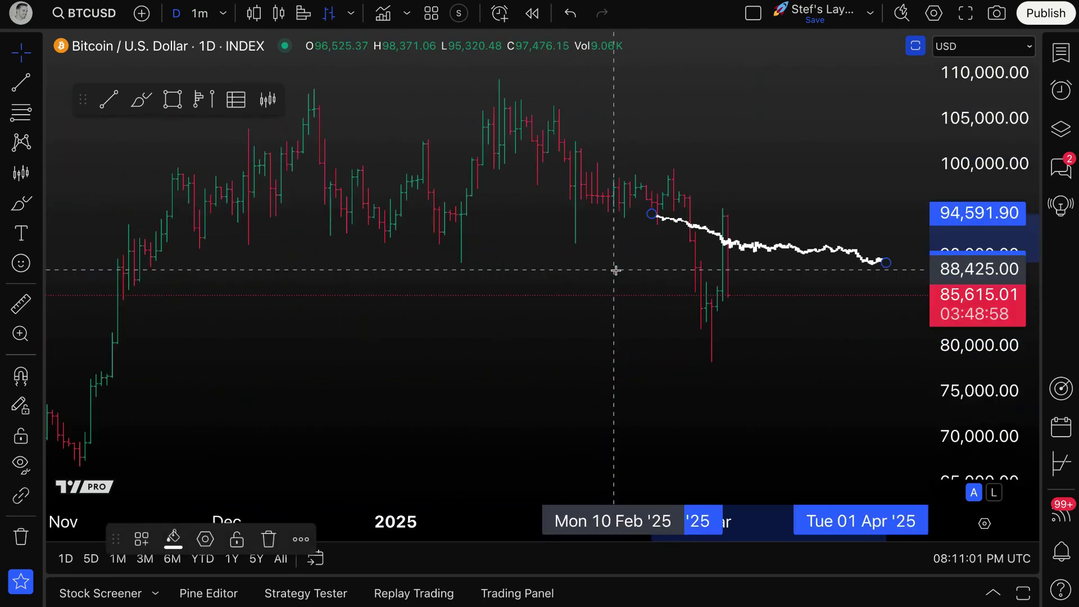
{"action": "mouse_move", "coordinate": [652, 214]}
{"action": "left_mouse_down"}
{"action": "mouse_move", "coordinate": [562, 219]}
{"action": "mouse_move", "coordinate": [483, 203]}
{"action": "left_mouse_up"}
{"action": "mouse_move", "coordinate": [896, 269]}
{"action": "left_mouse_down"}
{"action": "mouse_move", "coordinate": [893, 405]}
{"action": "mouse_move", "coordinate": [880, 441]}
{"action": "left_mouse_up"}
{"action": "left_click_drag", "start_coordinate": [483, 204], "coordinate": [417, 96]}
{"action": "scroll", "coordinate": [708, 371], "scroll_direction": "down", "scroll_amount": 3}
{"action": "left_click", "coordinate": [708, 371]}
{"action": "scroll", "coordinate": [675, 365], "scroll_direction": "right", "scroll_amount": 5}
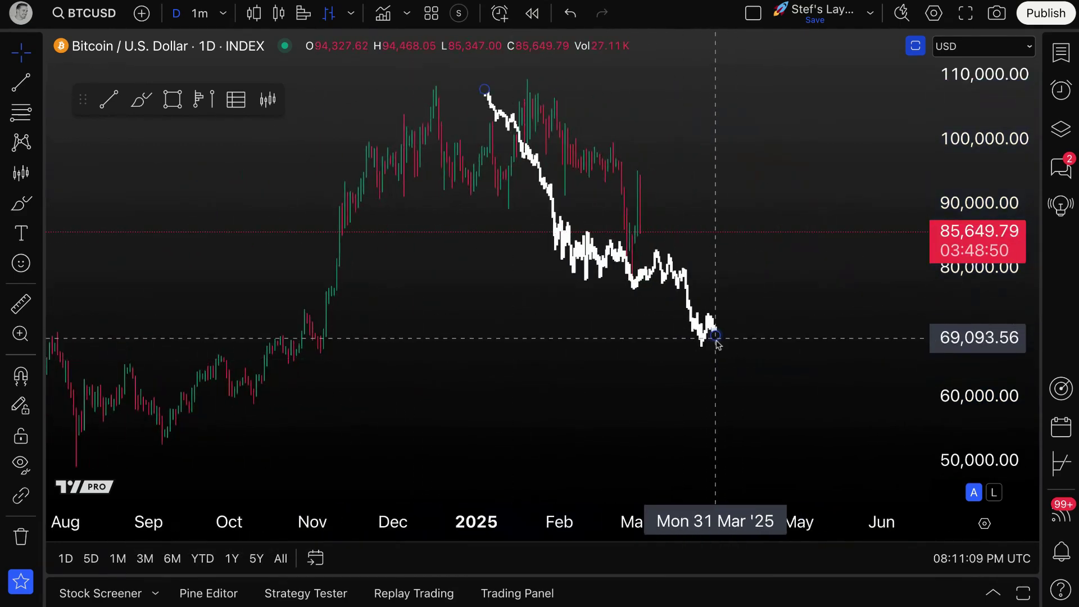
{"action": "left_click_drag", "start_coordinate": [715, 336], "coordinate": [909, 460]}
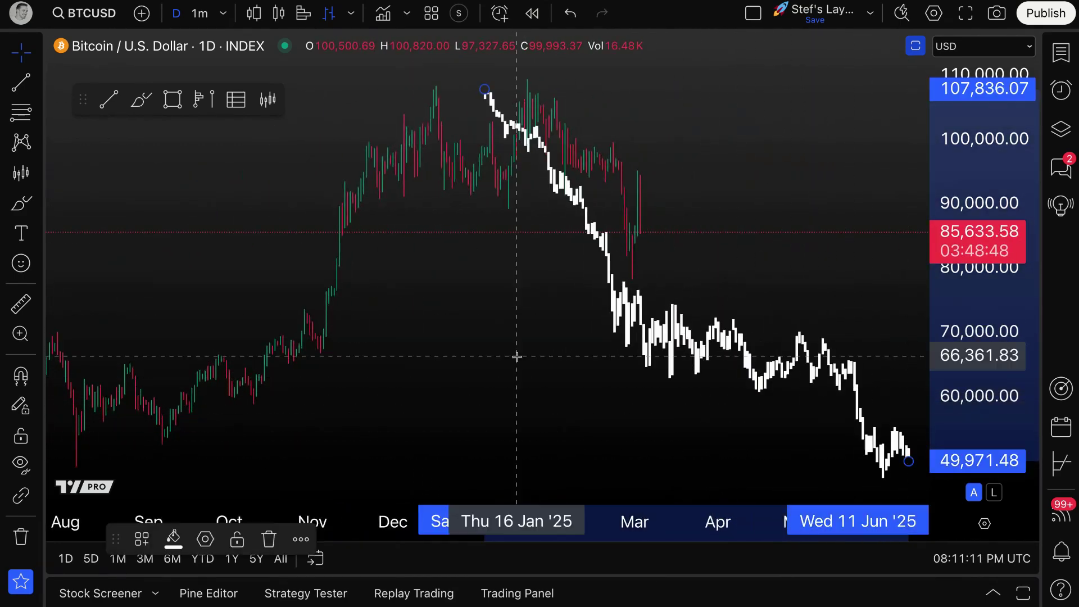
Move the projection to start on 2 March 2025 at 96,375.85 and stretch its end to 28,055.14 on 21 September 2025.
{"action": "left_click_drag", "start_coordinate": [511, 348], "coordinate": [434, 347]}
{"action": "left_click_drag", "start_coordinate": [582, 352], "coordinate": [677, 433]}
{"action": "scroll", "coordinate": [571, 385], "scroll_direction": "down", "scroll_amount": 4}
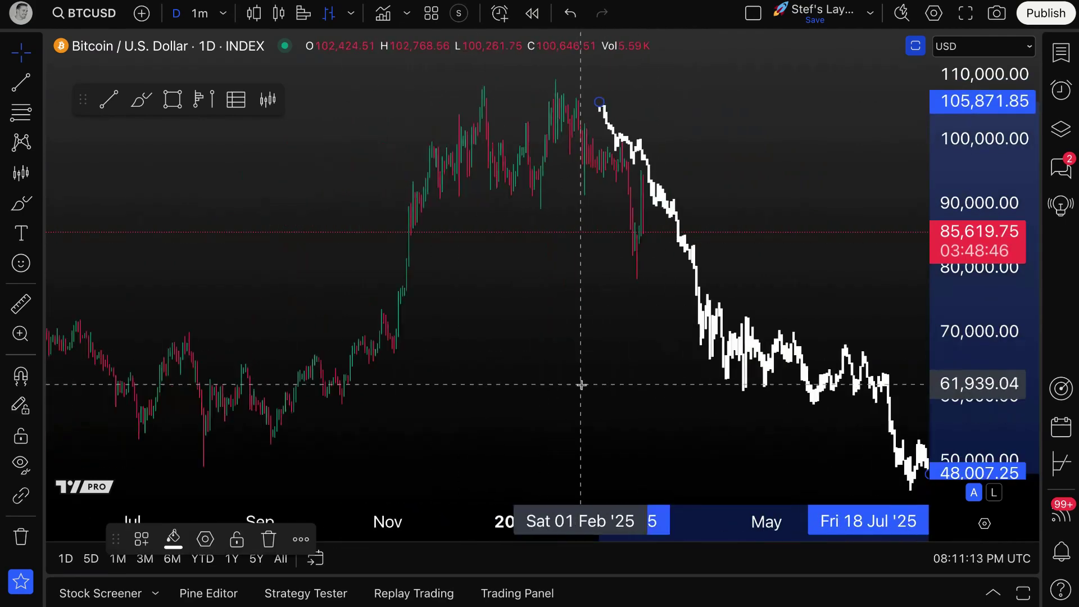
{"action": "left_click", "coordinate": [496, 365]}
{"action": "mouse_move", "coordinate": [603, 366]}
{"action": "left_mouse_down"}
{"action": "mouse_move", "coordinate": [651, 359]}
{"action": "mouse_move", "coordinate": [658, 414]}
{"action": "left_mouse_up"}
{"action": "scroll", "coordinate": [691, 366], "scroll_direction": "down", "scroll_amount": 3}
{"action": "left_click_drag", "start_coordinate": [626, 365], "coordinate": [562, 364]}
{"action": "scroll", "coordinate": [704, 380], "scroll_direction": "up", "scroll_amount": 2}
{"action": "mouse_move", "coordinate": [795, 421]}
{"action": "left_mouse_down"}
{"action": "mouse_move", "coordinate": [822, 447]}
{"action": "mouse_move", "coordinate": [869, 458]}
{"action": "left_mouse_up"}
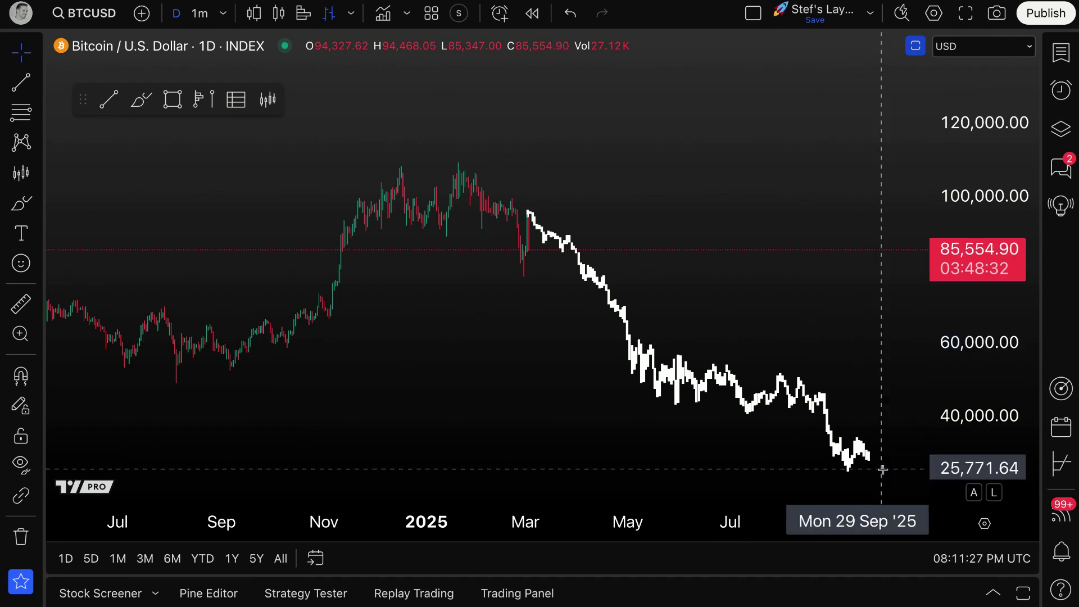
Set the daily chart's Bars Pattern projection to Mirrored in its style settings.
{"action": "double_click", "coordinate": [859, 446]}
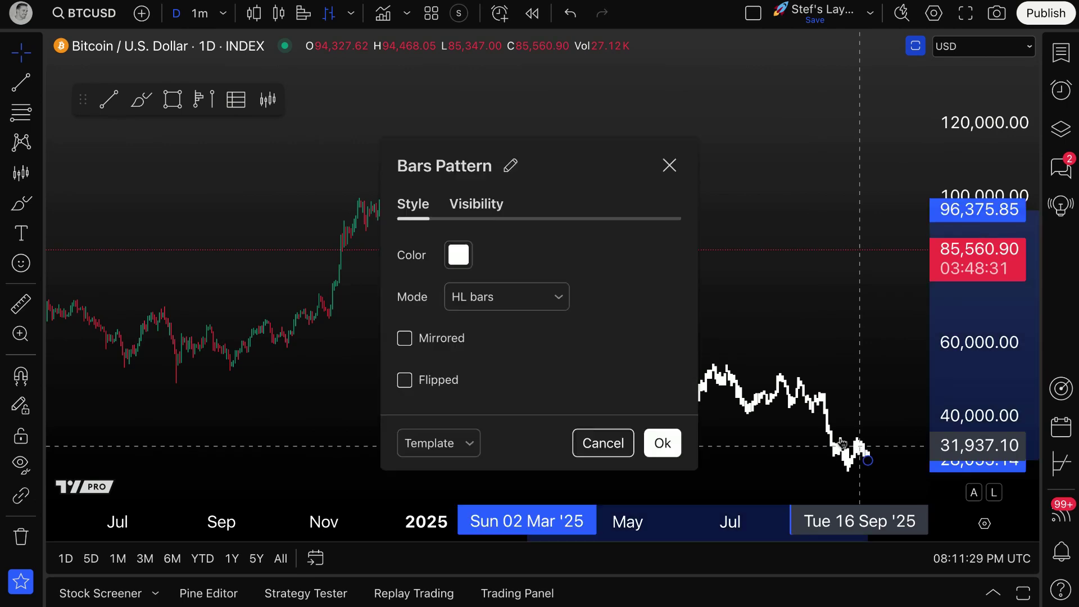
{"action": "left_click", "coordinate": [449, 339]}
{"action": "left_click", "coordinate": [433, 339]}
{"action": "left_click", "coordinate": [436, 340]}
{"action": "left_click", "coordinate": [669, 168]}
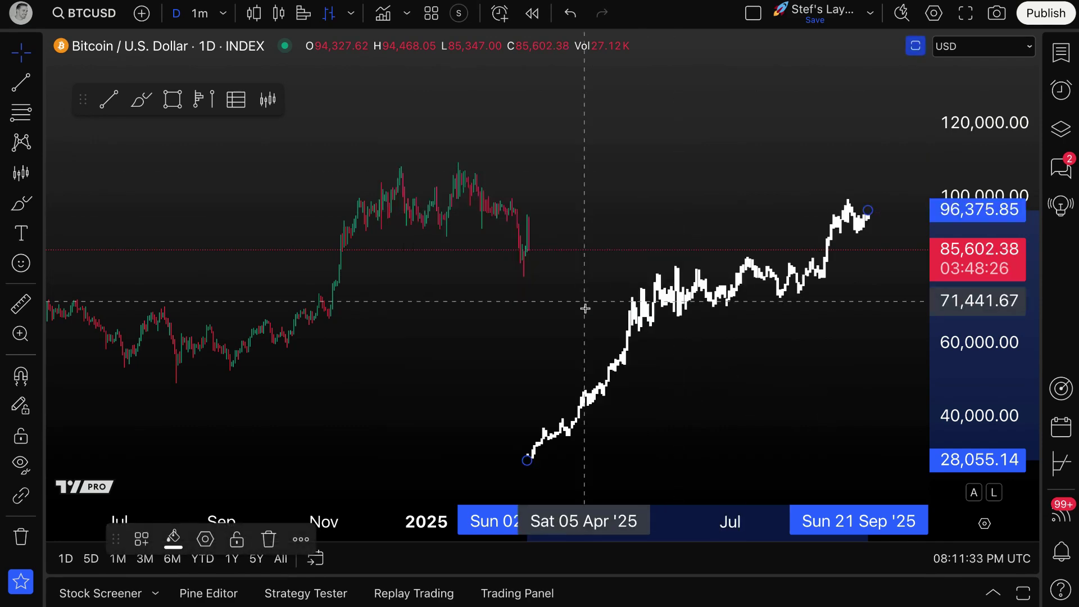
Move the mirrored projection up so that it starts from the low of the most recent Bitcoin drop.
{"action": "left_click_drag", "start_coordinate": [585, 391], "coordinate": [597, 206]}
{"action": "left_click", "coordinate": [674, 306]}
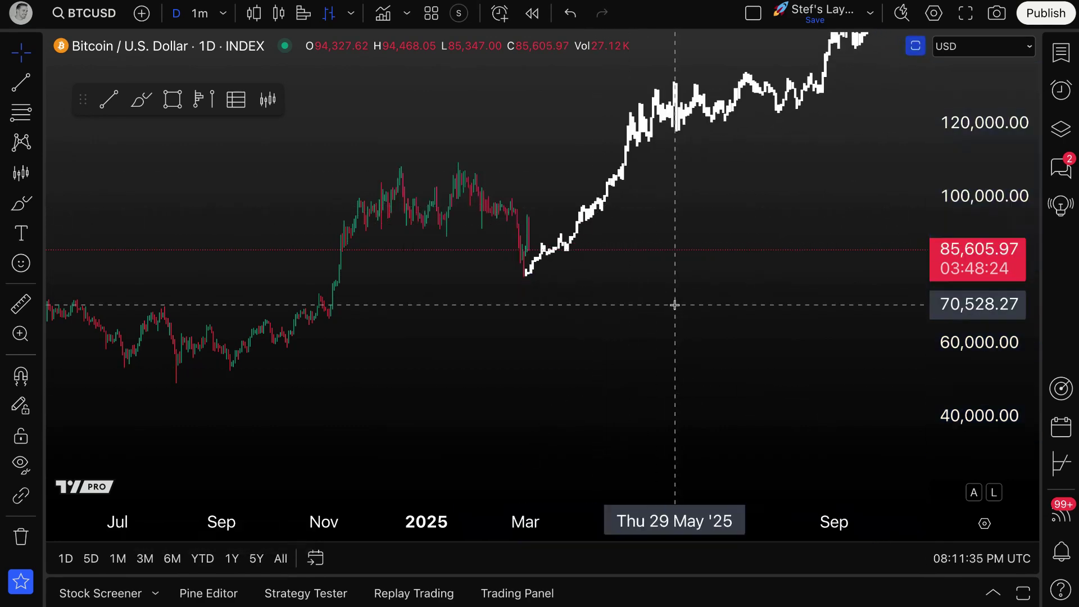
{"action": "scroll", "coordinate": [754, 354], "scroll_direction": "down", "scroll_amount": 3}
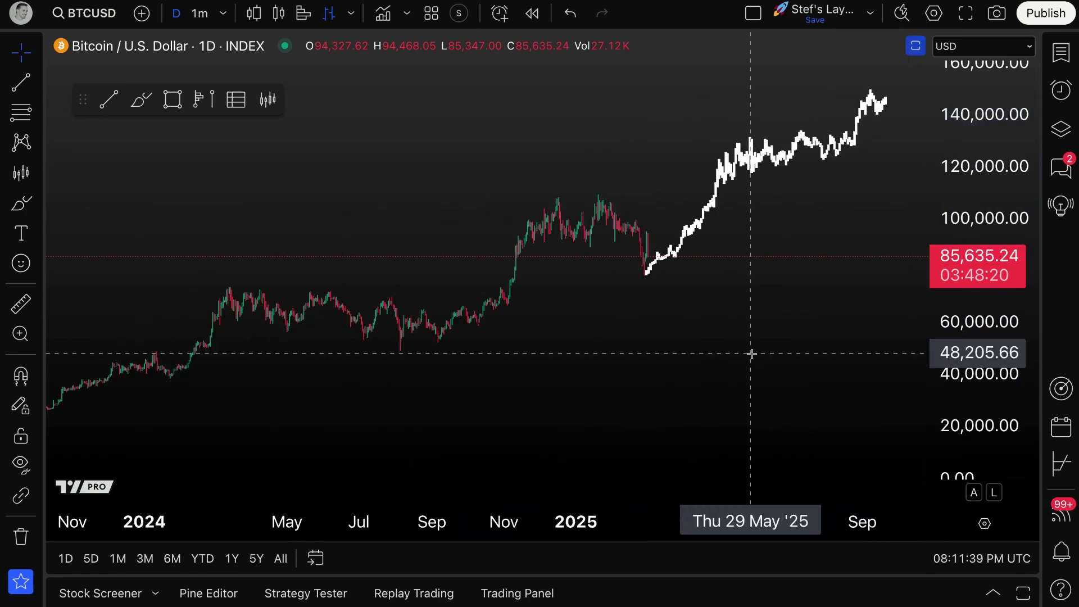
Open the list of projection, volume-based and measuring drawing tools.
{"action": "left_click", "coordinate": [39, 175]}
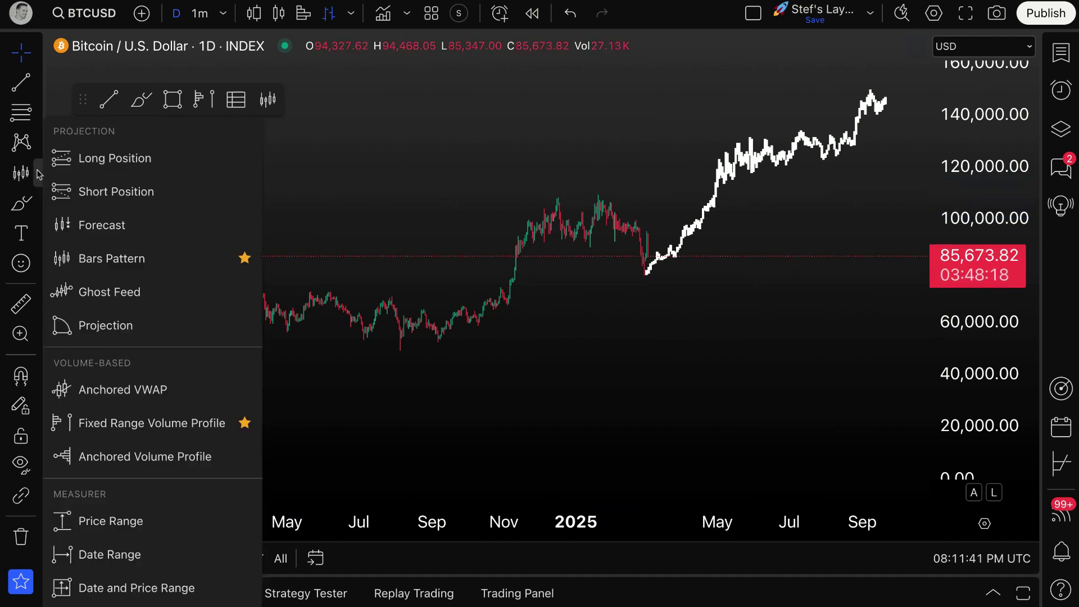